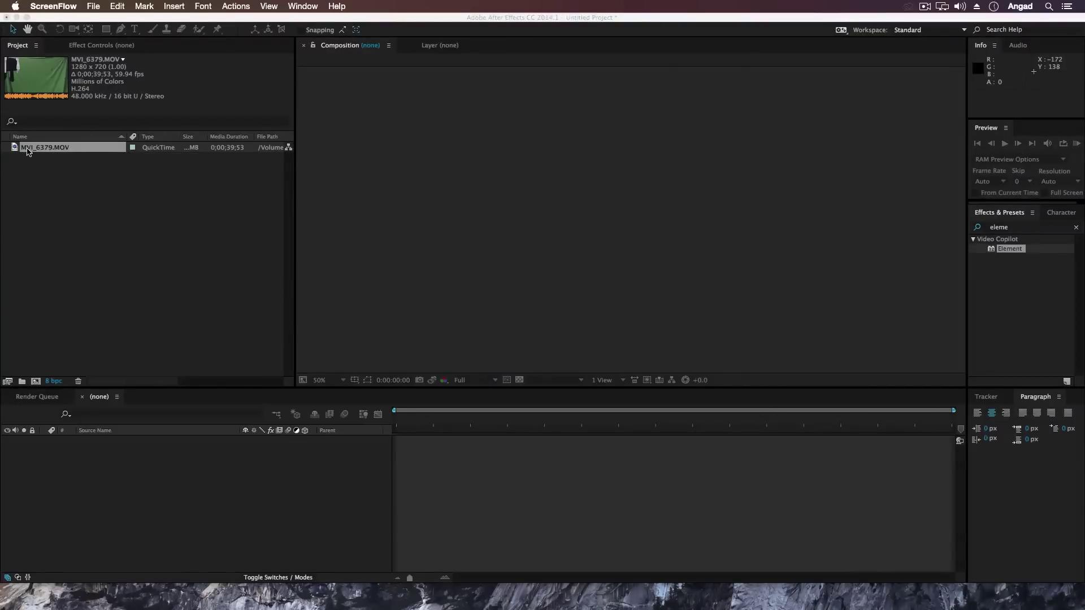
Create a composition from MVI_6379.MOV and move to the part where the man appears.
click(15, 150)
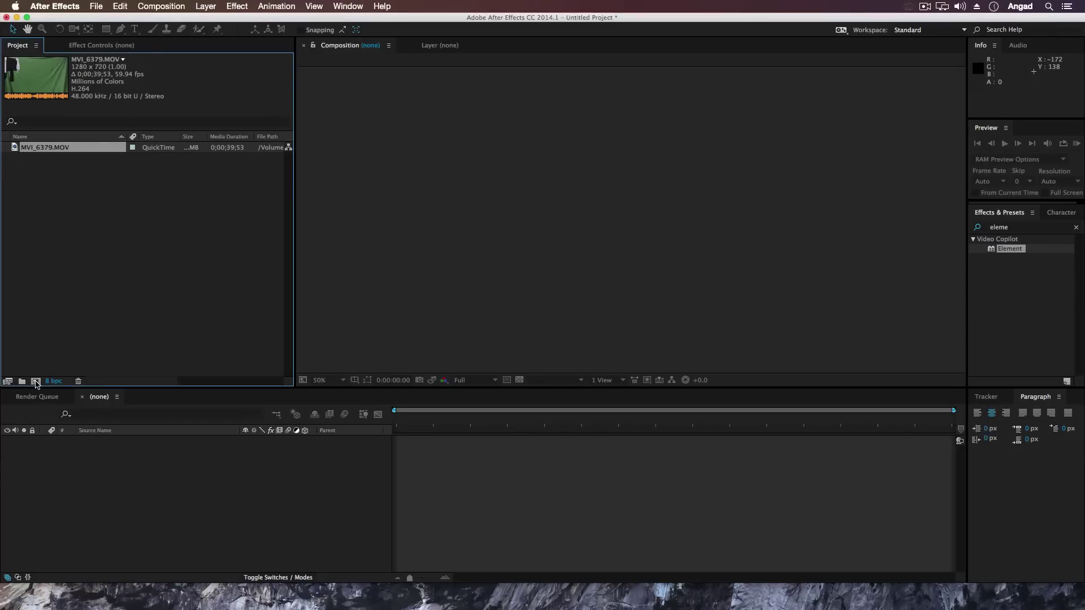
click(37, 383)
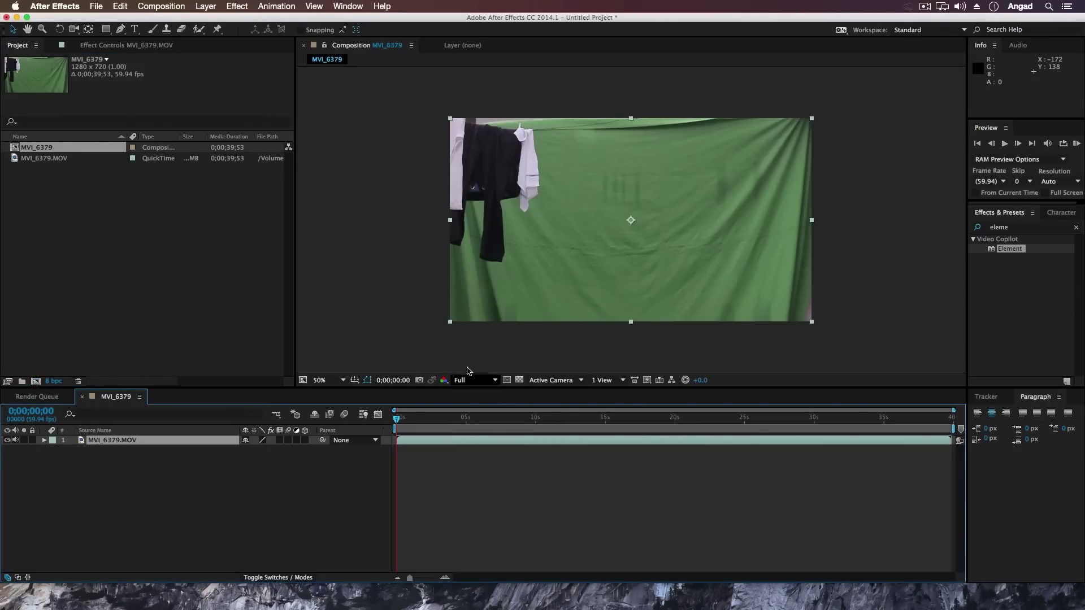
drag(407, 419, 849, 421)
Set the work area from 28;00 to 34;12, trim the comp to it, and play it back.
key(b)
key(n)
right_click(840, 432)
click(881, 461)
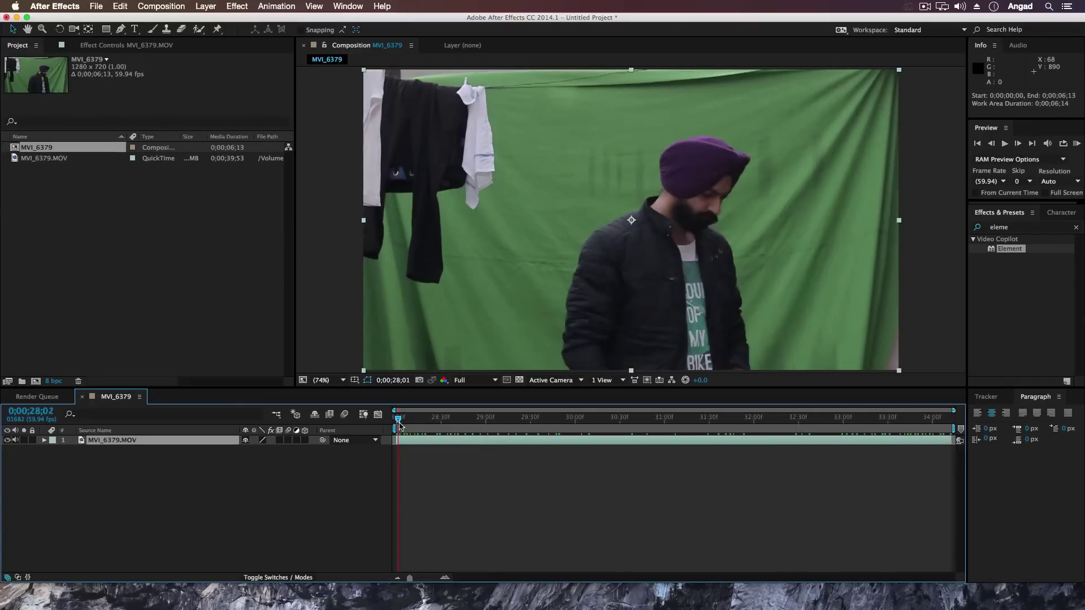
key(space)
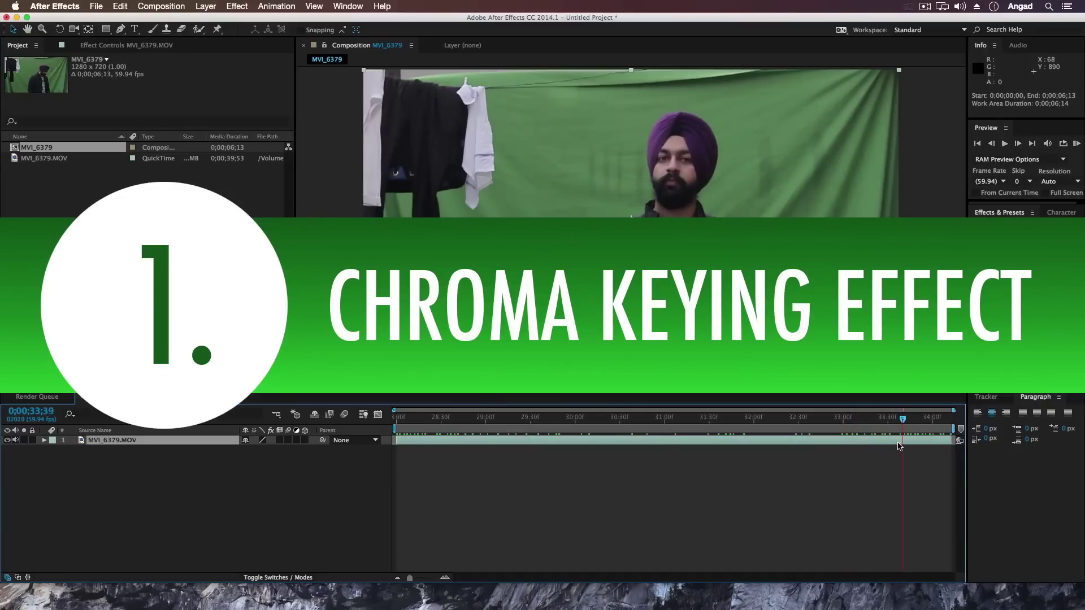
At 50% zoom, draw a closed mask around the man that excludes the clothes on the left.
key(space)
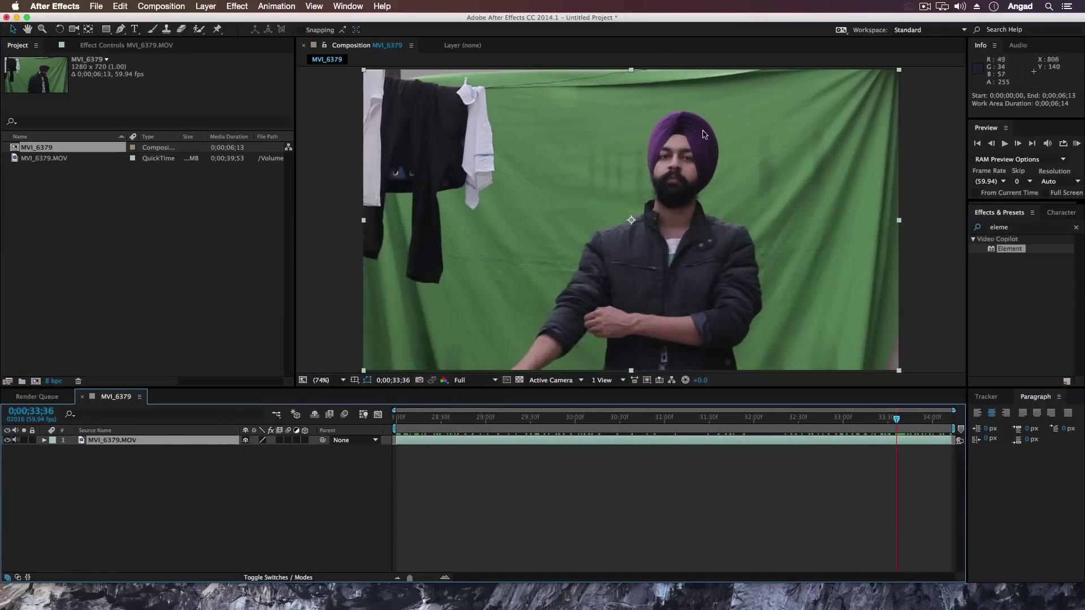
key(comma)
key(comma)
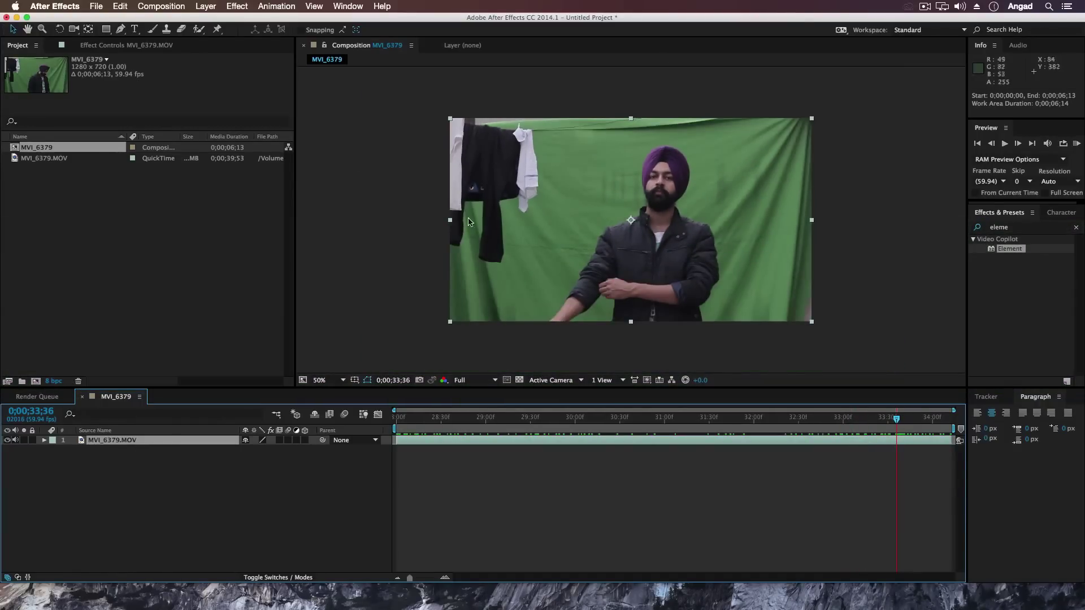
click(122, 30)
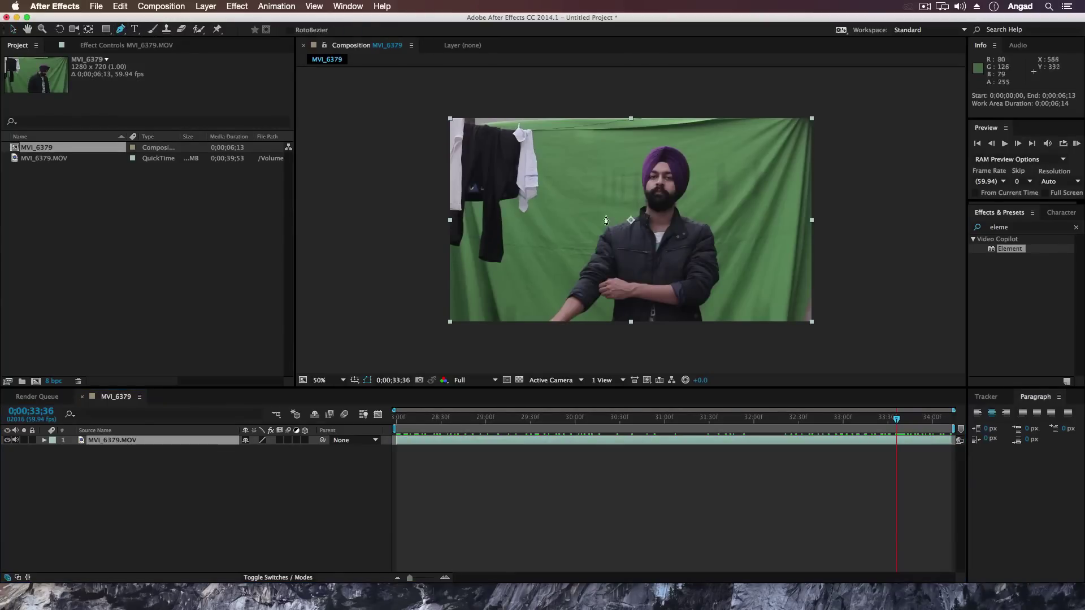
click(513, 339)
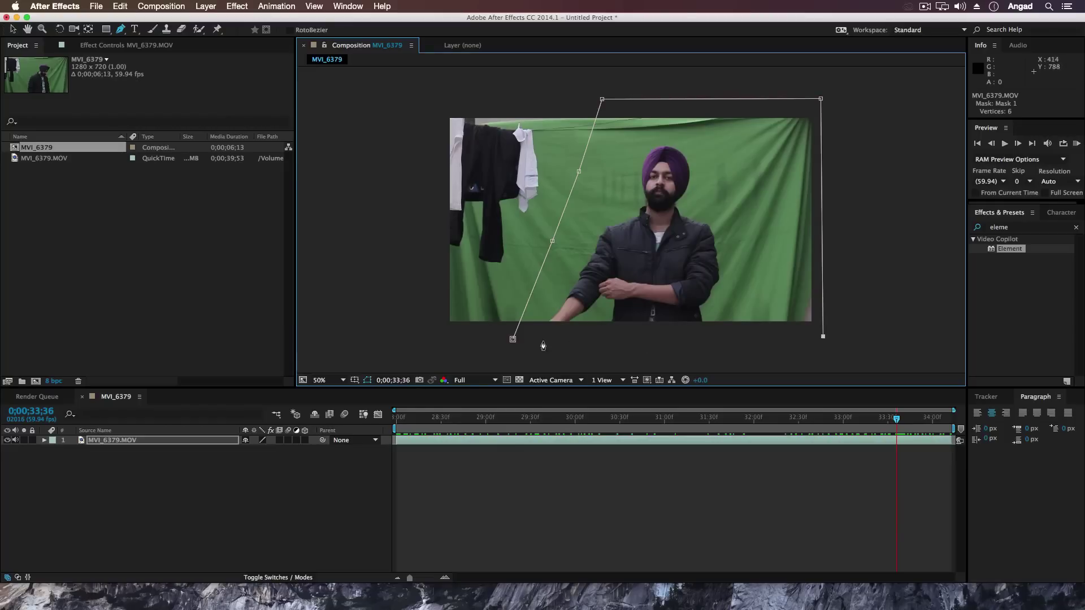
click(513, 339)
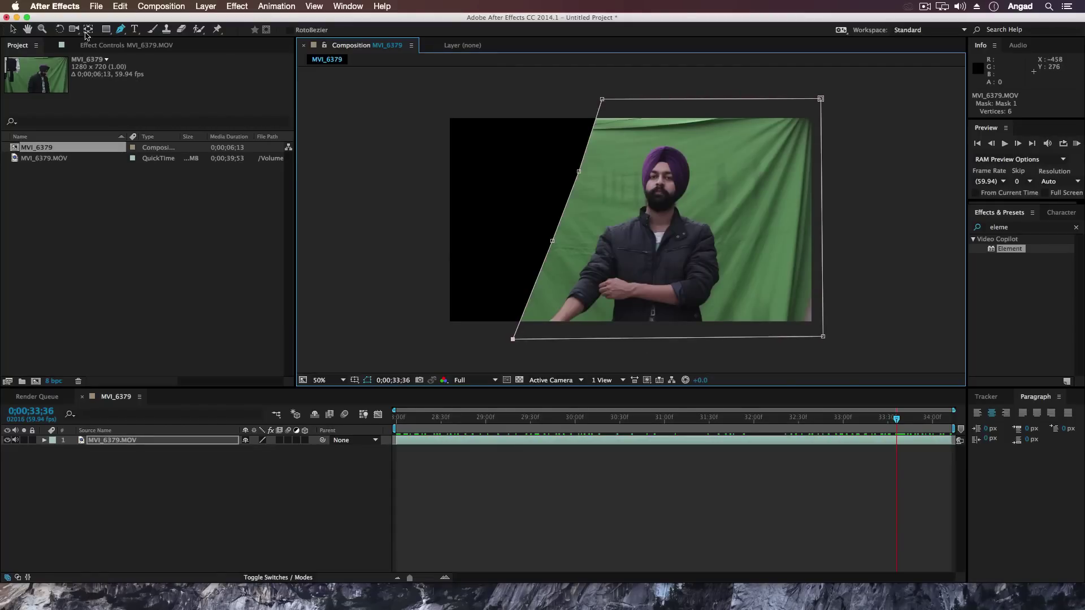
click(14, 29)
Search Effects & Presets for 'key' and apply Keylight (1.2) to the clip layer.
click(1013, 228)
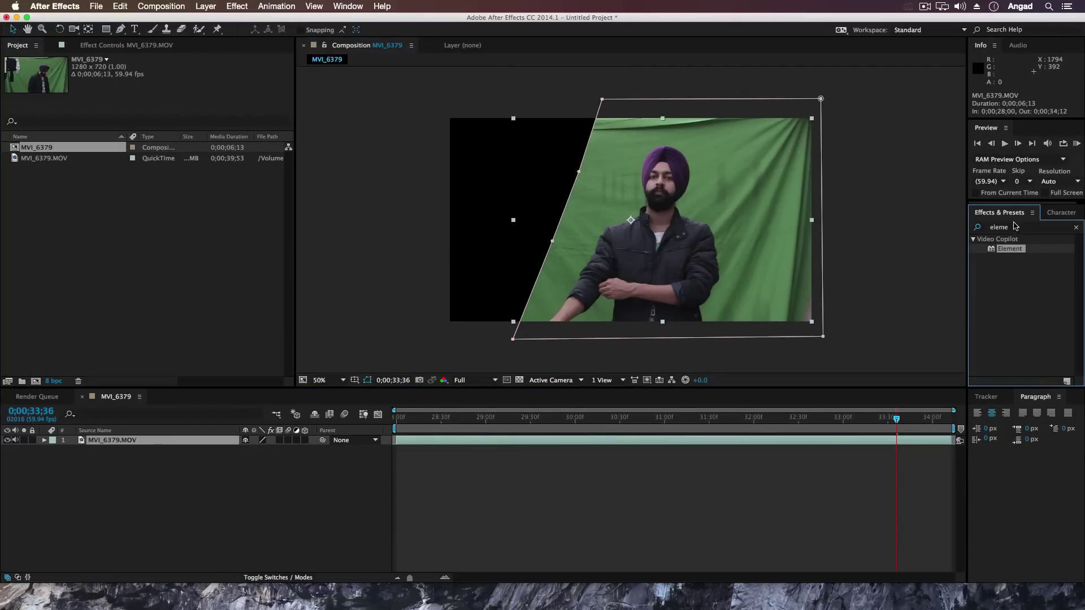
double_click(1021, 232)
text(keylight)
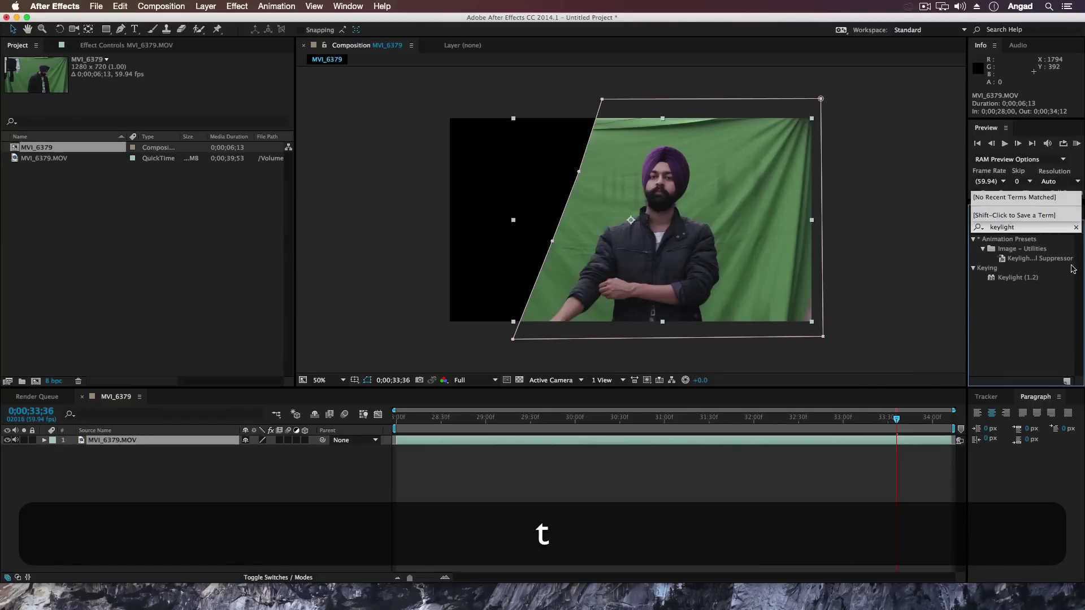
drag(1017, 278, 814, 450)
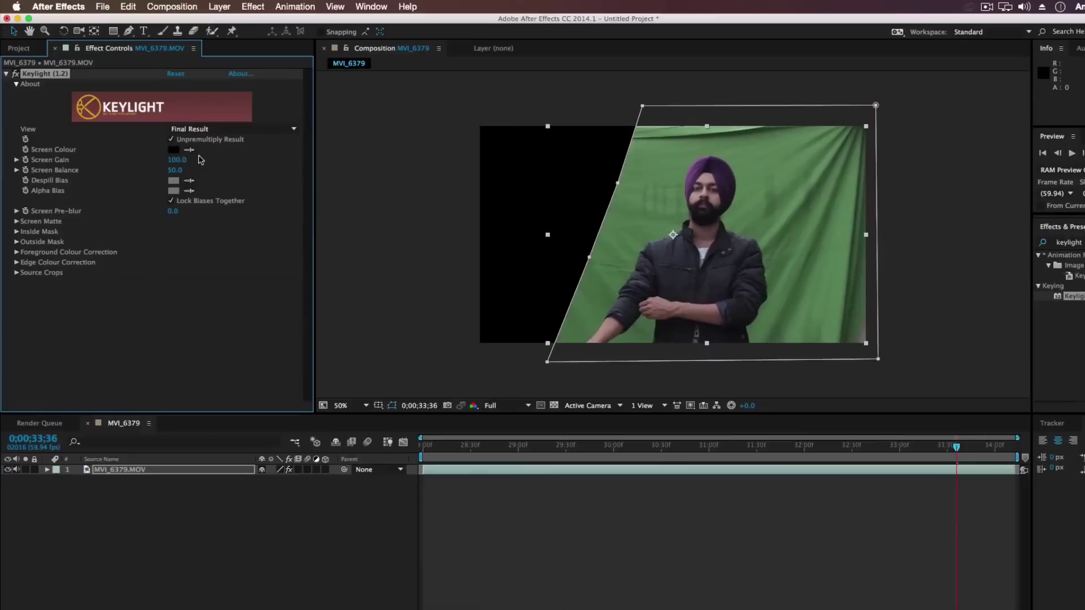
Sample the green screen as Keylight's Screen Colour and set View to Screen Matte.
click(189, 149)
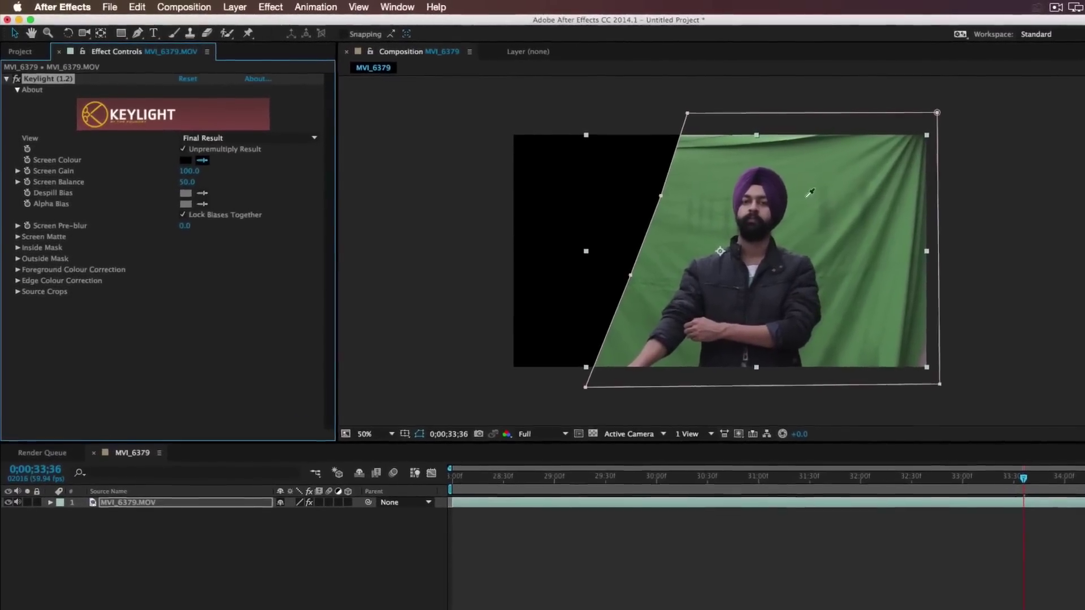
click(842, 198)
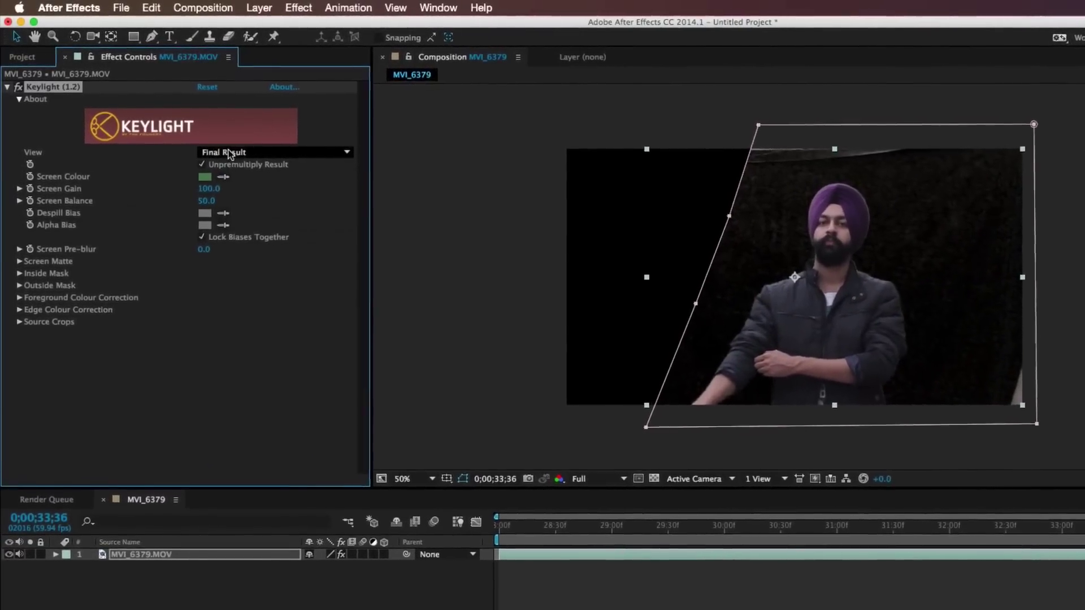
click(220, 151)
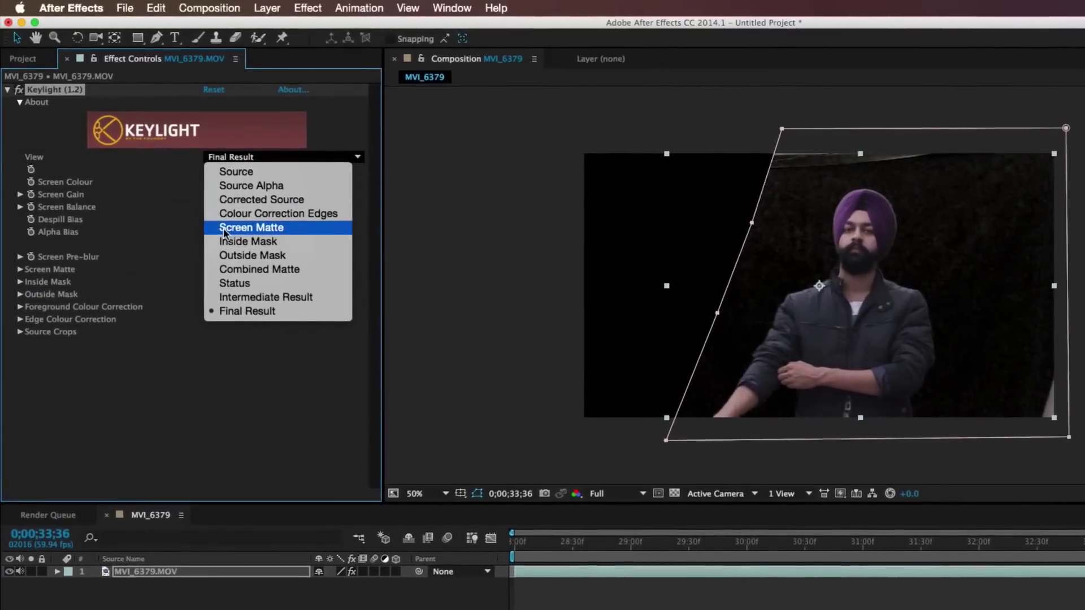
click(255, 229)
click(20, 271)
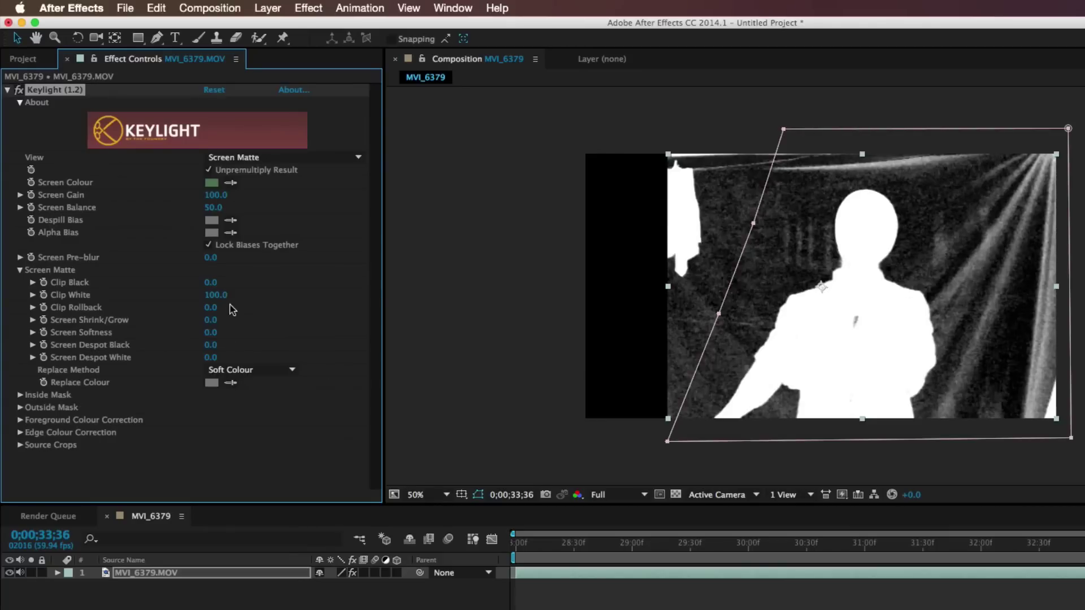
Lower Clip White to 61 and set Shrink/Grow to -1.0, then review the matte in Status view.
mouse_move(208, 296)
mouse_down()
mouse_move(188, 305)
mouse_move(218, 282)
mouse_move(250, 281)
mouse_up()
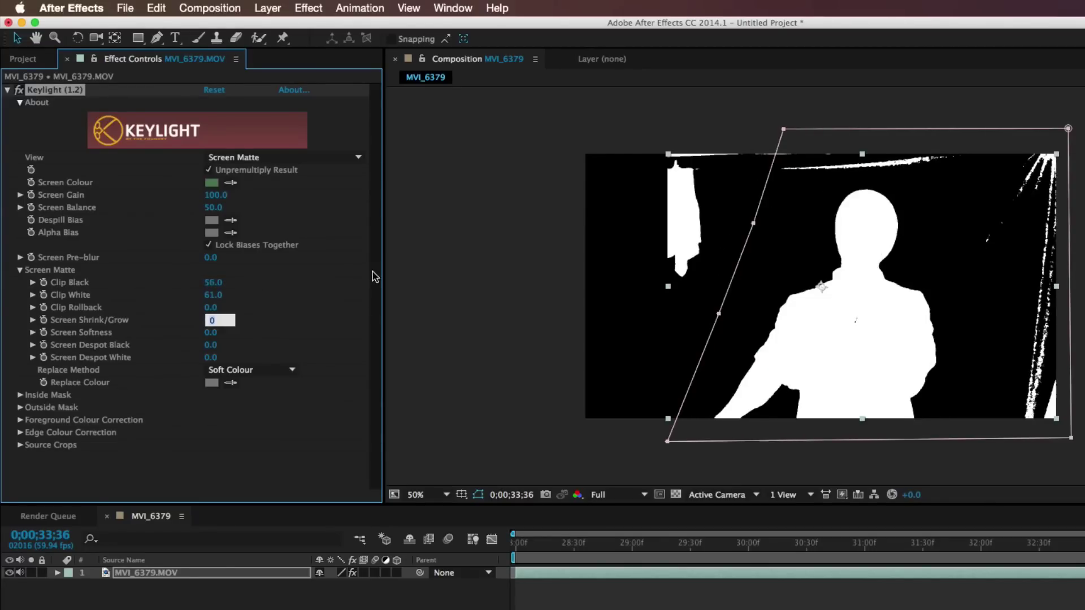
text(-1)
key(Tab)
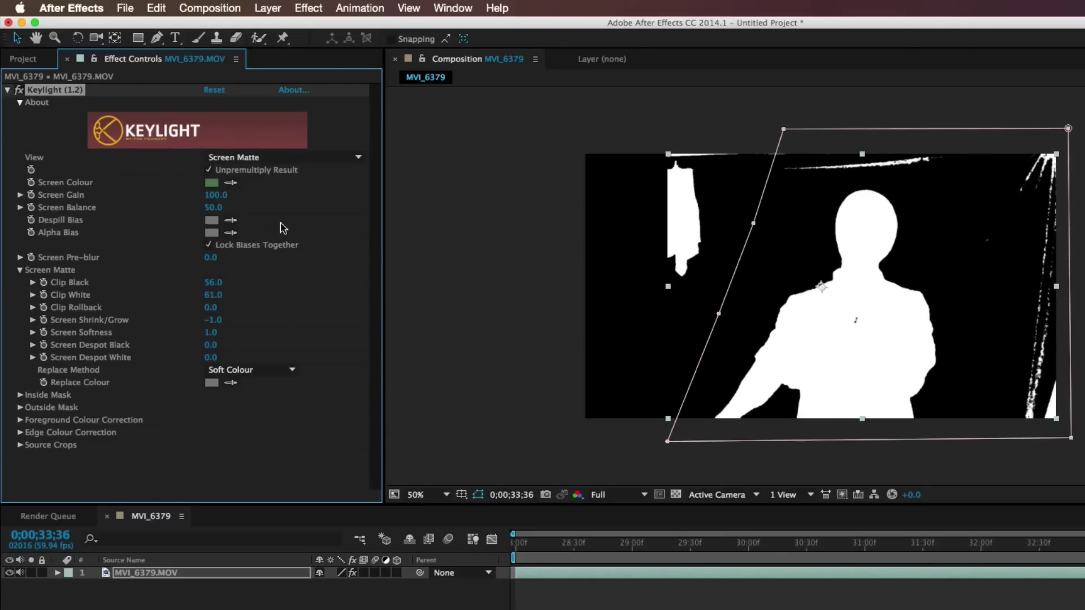
click(263, 158)
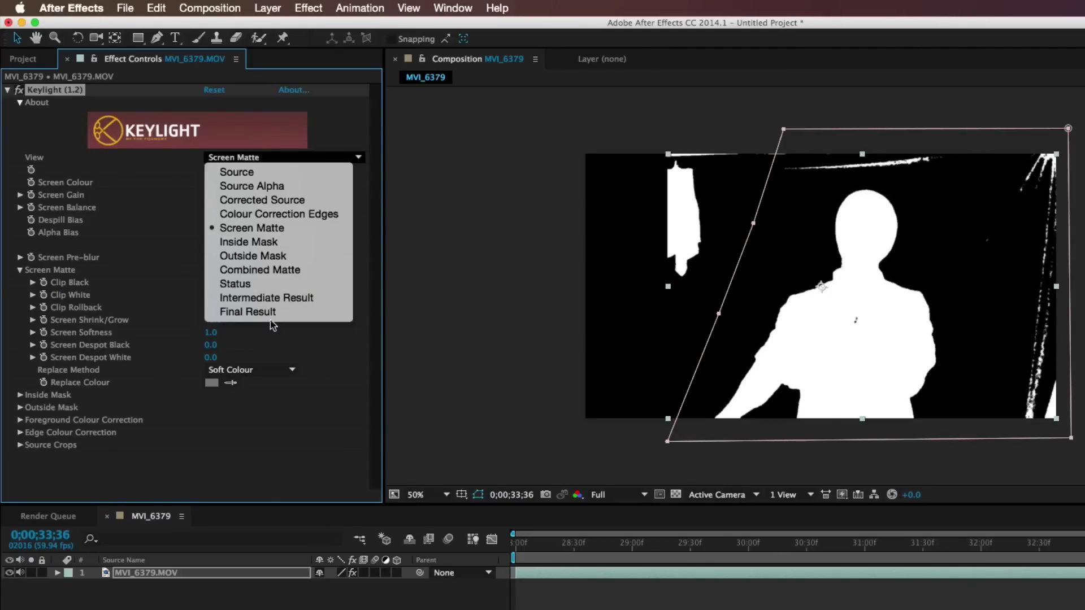
click(273, 284)
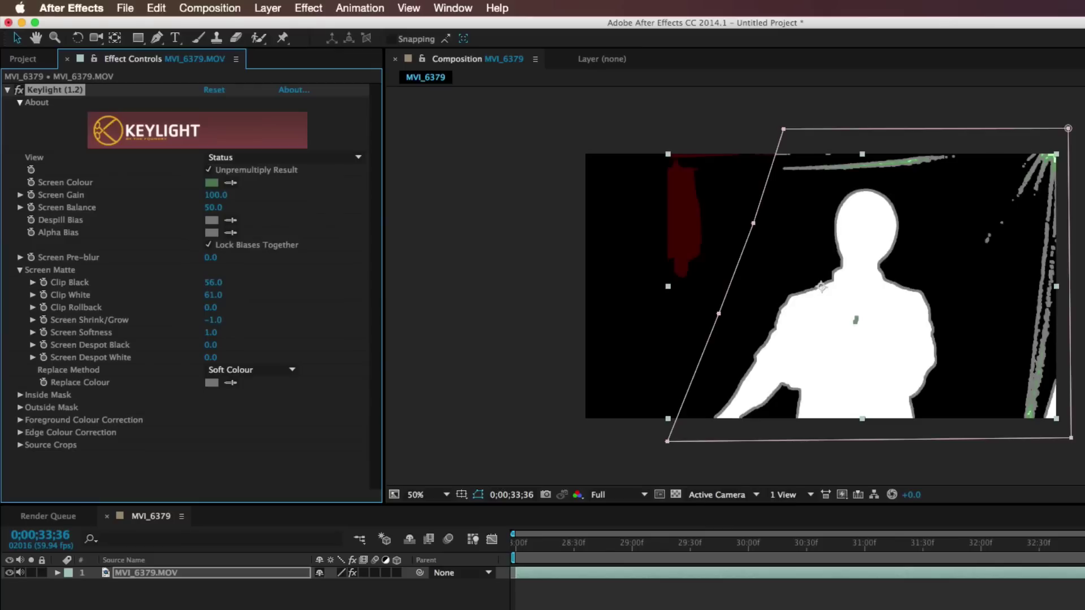
drag(978, 544, 669, 549)
key(space)
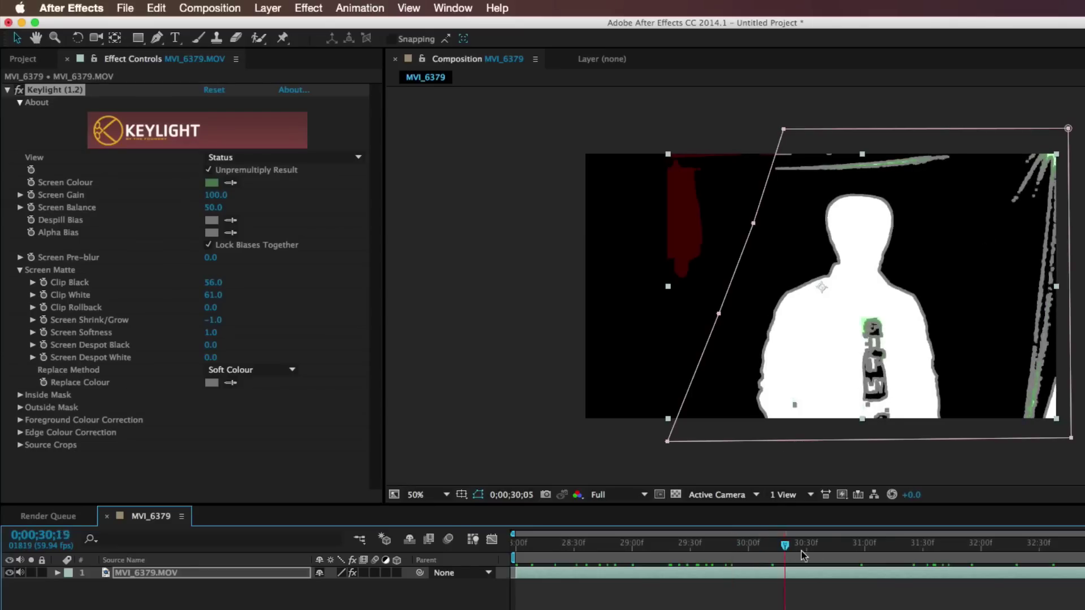
Switch Keylight's View to Final Result and turn the effect off.
click(265, 158)
click(239, 312)
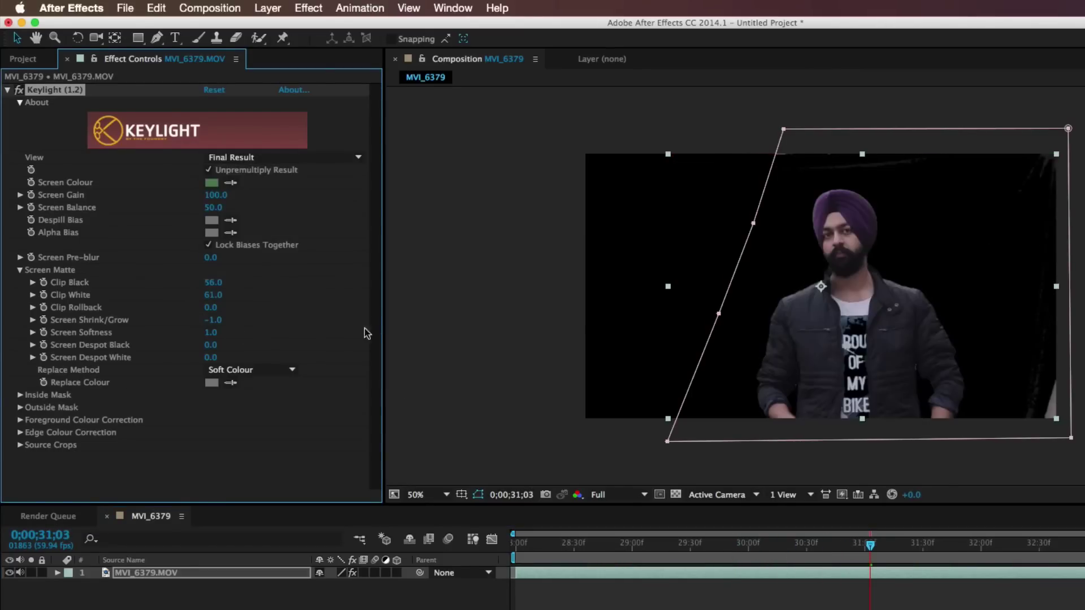
click(19, 90)
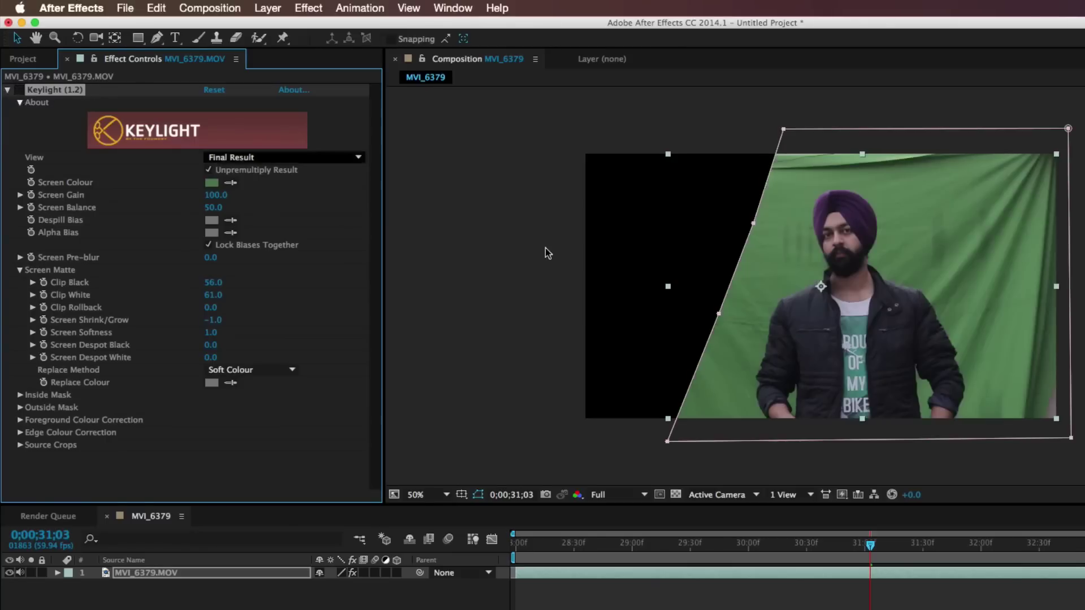
Zoom in on the green T-shirt, recentre the frame, and select the clip layer.
scroll(821, 286, up, 2)
drag(925, 441, 834, 230)
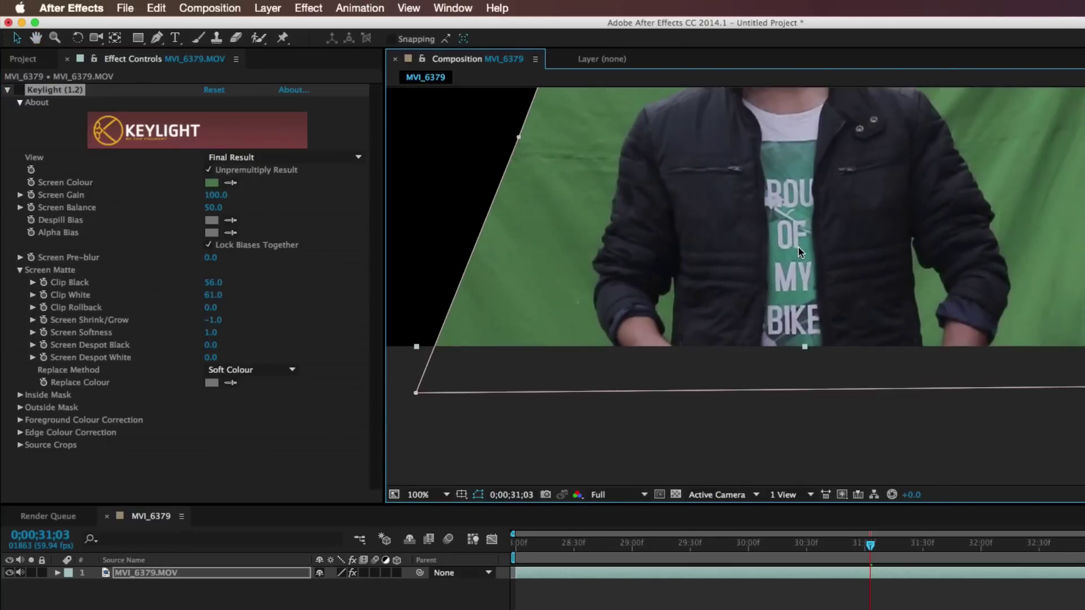
scroll(798, 246, up, 2)
scroll(735, 255, down, 4)
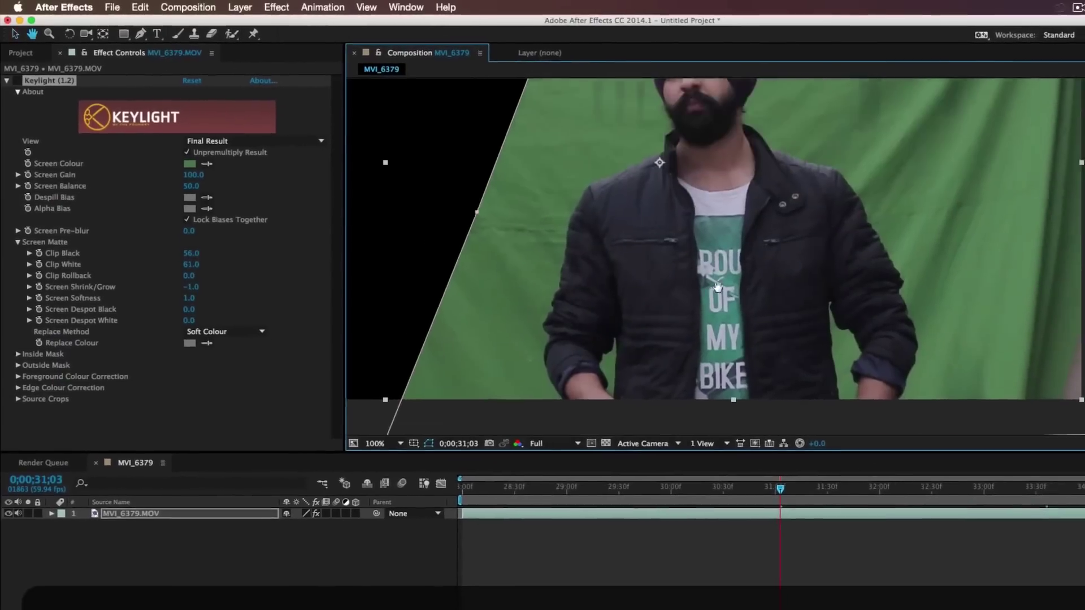
key(space)
drag(617, 272, 621, 318)
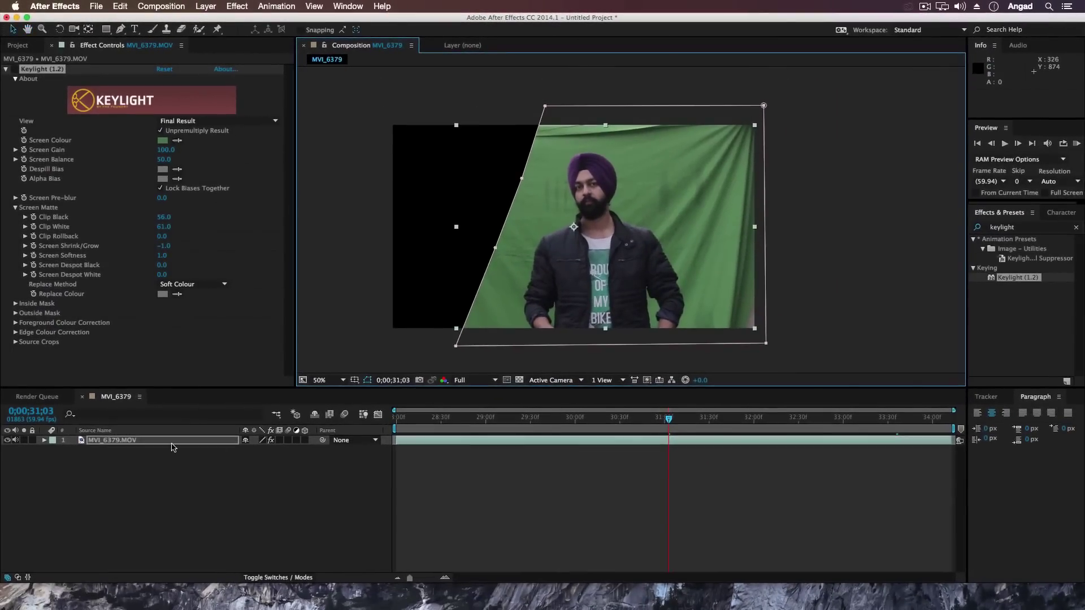
click(172, 444)
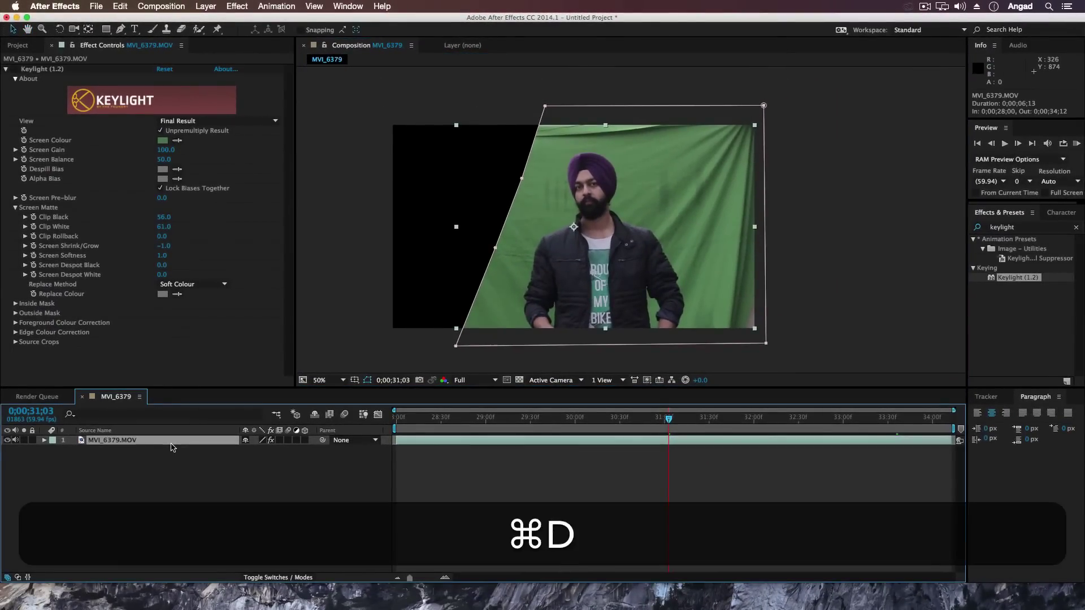
Duplicate the clip layer, rename the copy 'T_Shirt Mask', and delete its existing Mask 1.
key(super+d)
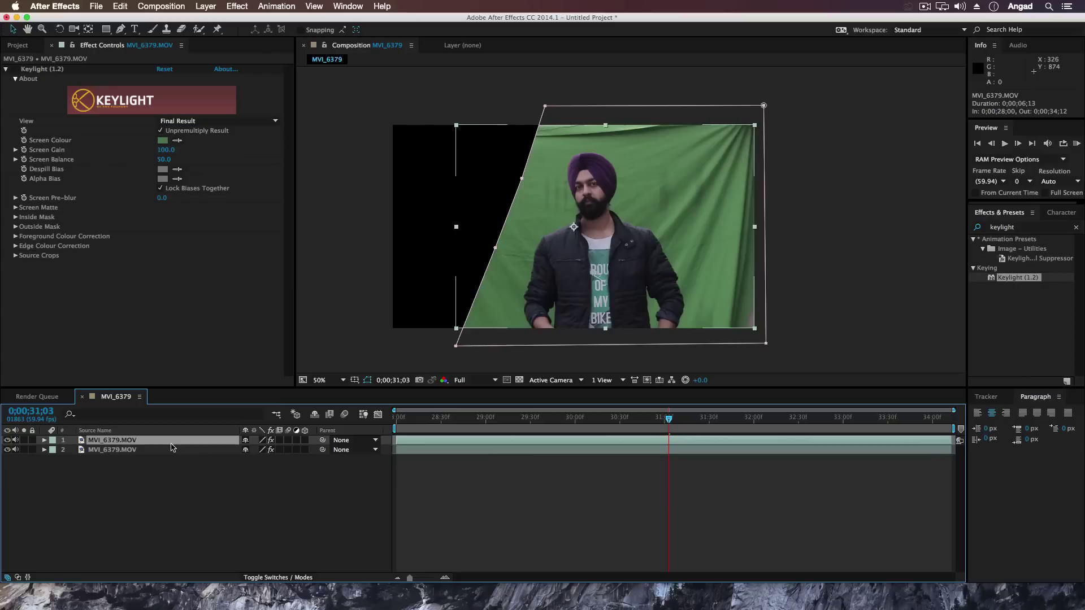
key(Return)
text(T_Shirt Mask)
key(Return)
key(m)
click(99, 451)
key(BackSpace)
Draw a new mask around the T-shirt and give it a 21-pixel feather.
click(121, 28)
scroll(635, 332, up, 2)
click(509, 156)
click(504, 342)
click(509, 156)
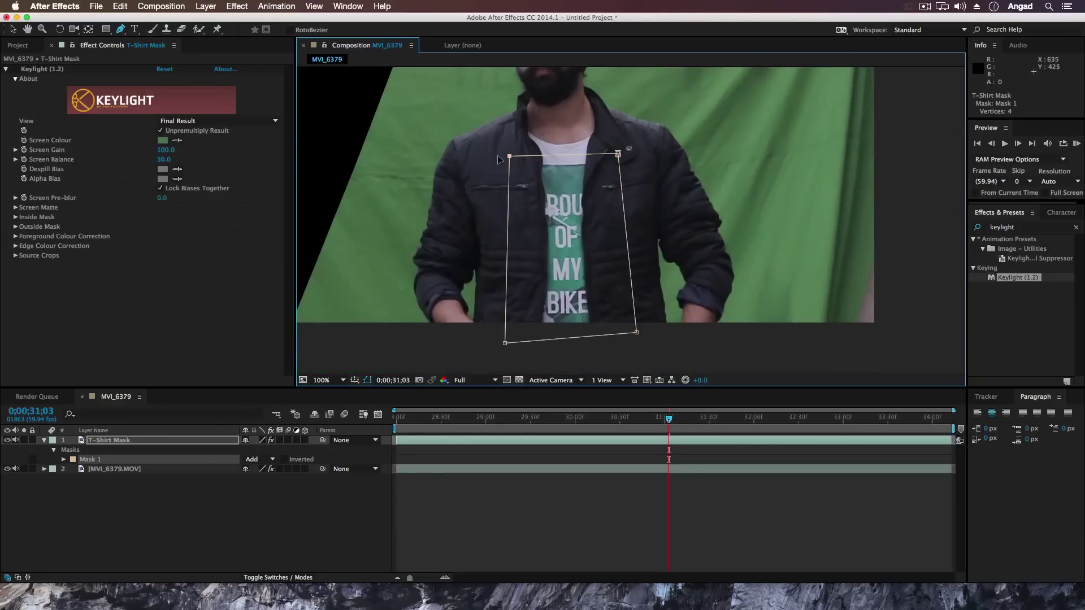
key(v)
click(833, 431)
key(space)
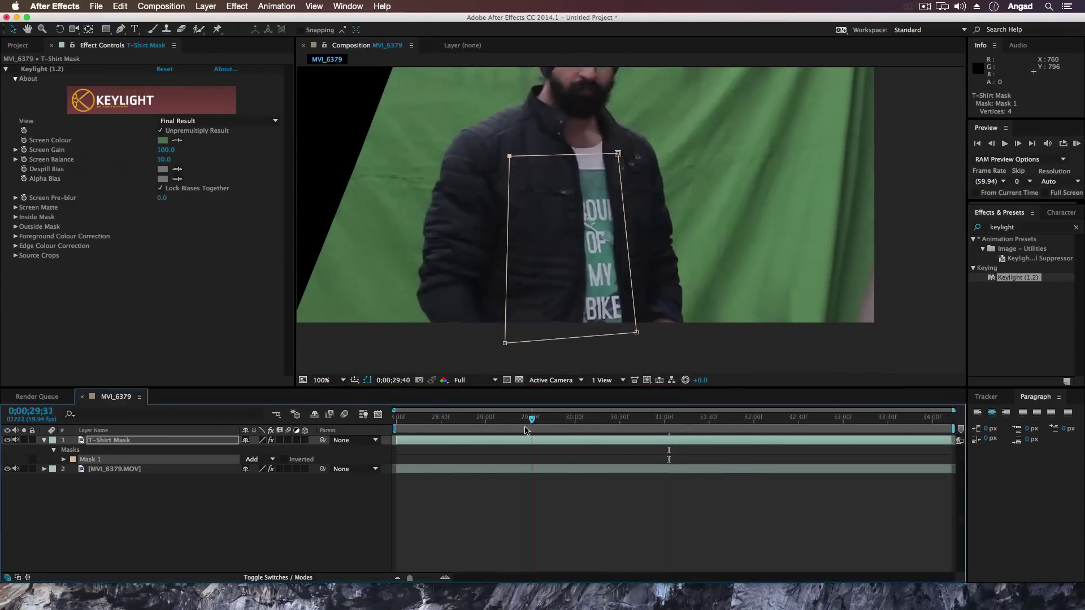
key(f)
key(Home)
key(shift+slash)
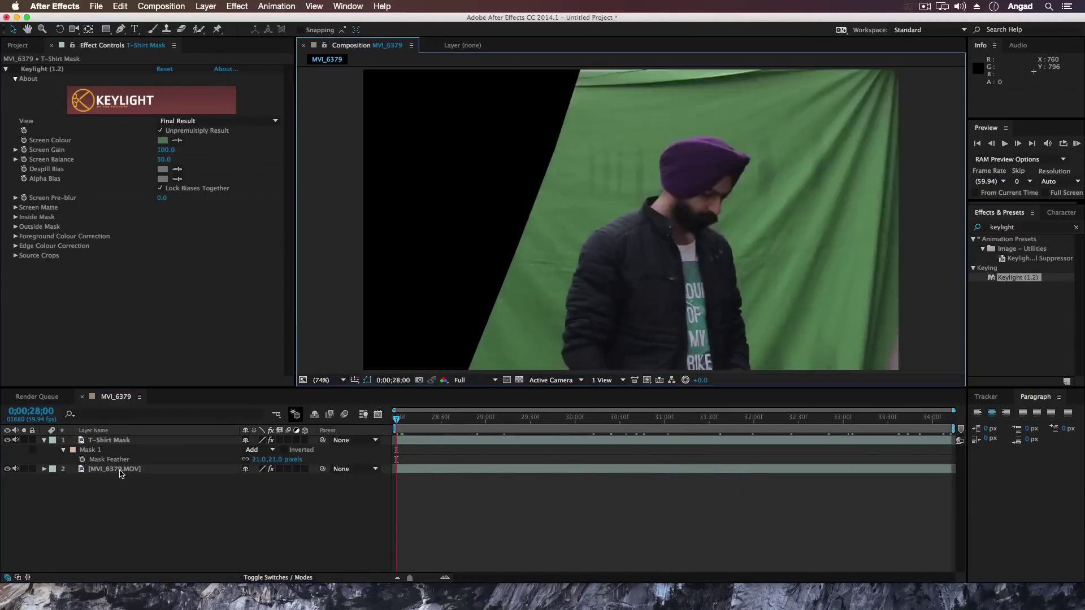
Re-enable Keylight on the footage layer and pull its crop mask's corners inward.
click(123, 470)
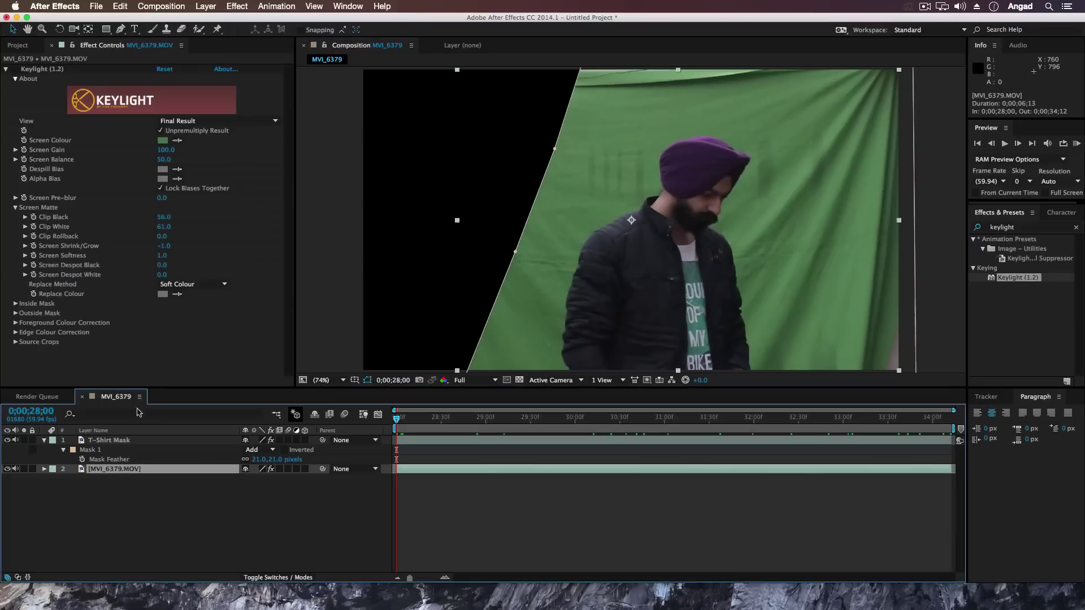
click(14, 71)
click(160, 544)
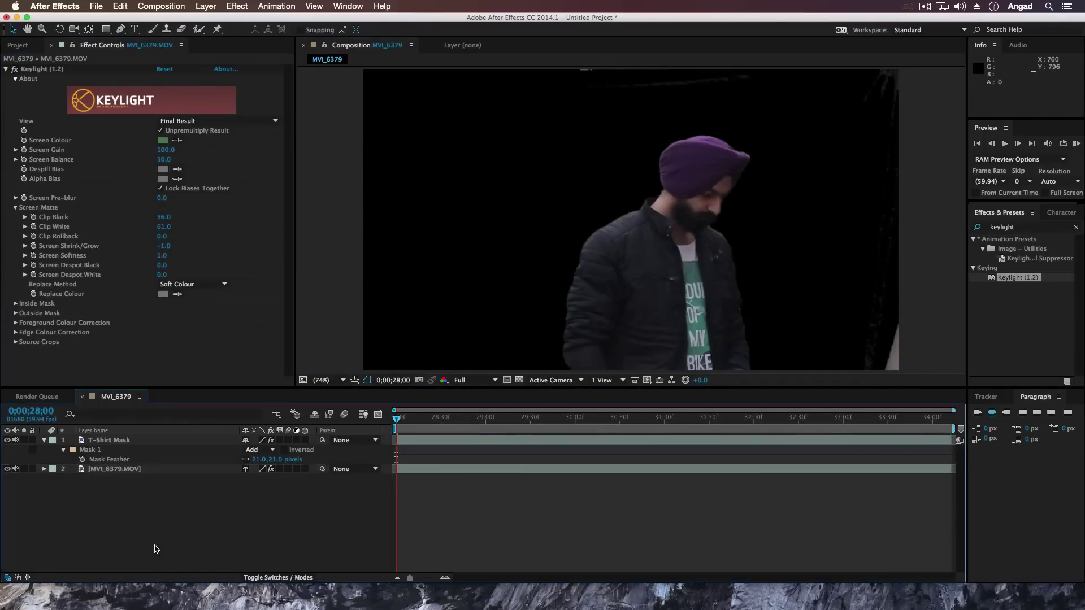
click(113, 469)
scroll(828, 342, down, 2)
drag(812, 339, 759, 342)
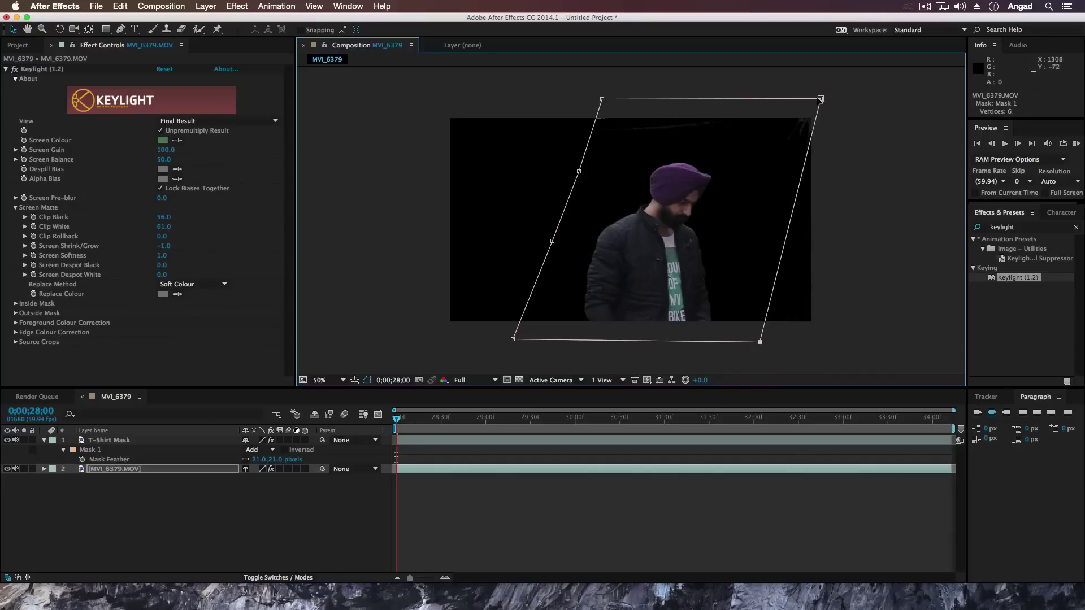
drag(819, 100, 780, 103)
drag(603, 100, 596, 143)
drag(778, 103, 757, 139)
Fit the viewer up to 100% and preview the key at full speed, stopping at 31;54.
click(279, 490)
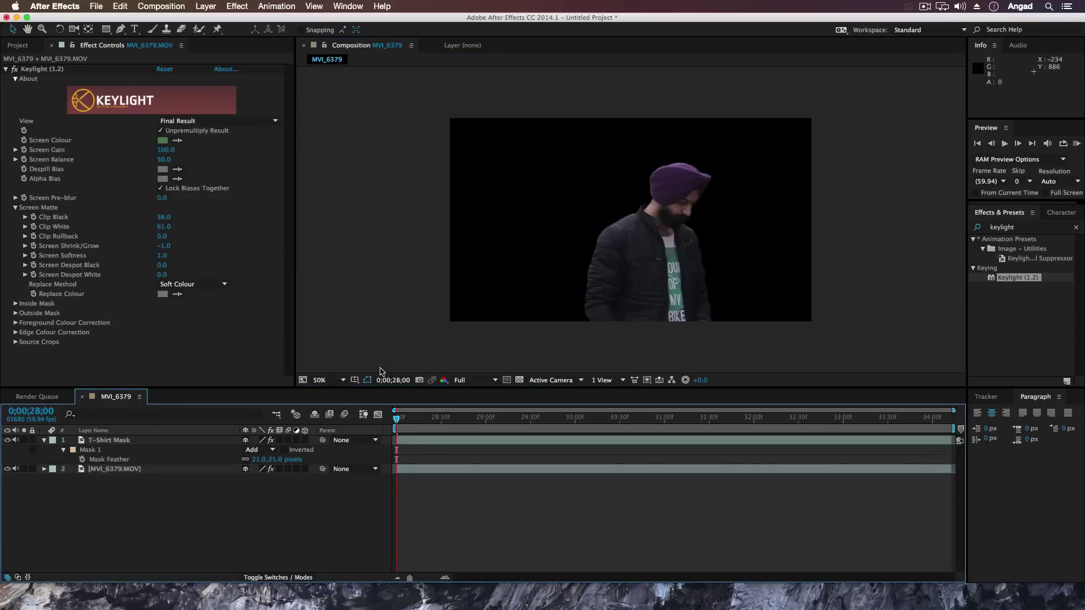
click(326, 385)
click(359, 400)
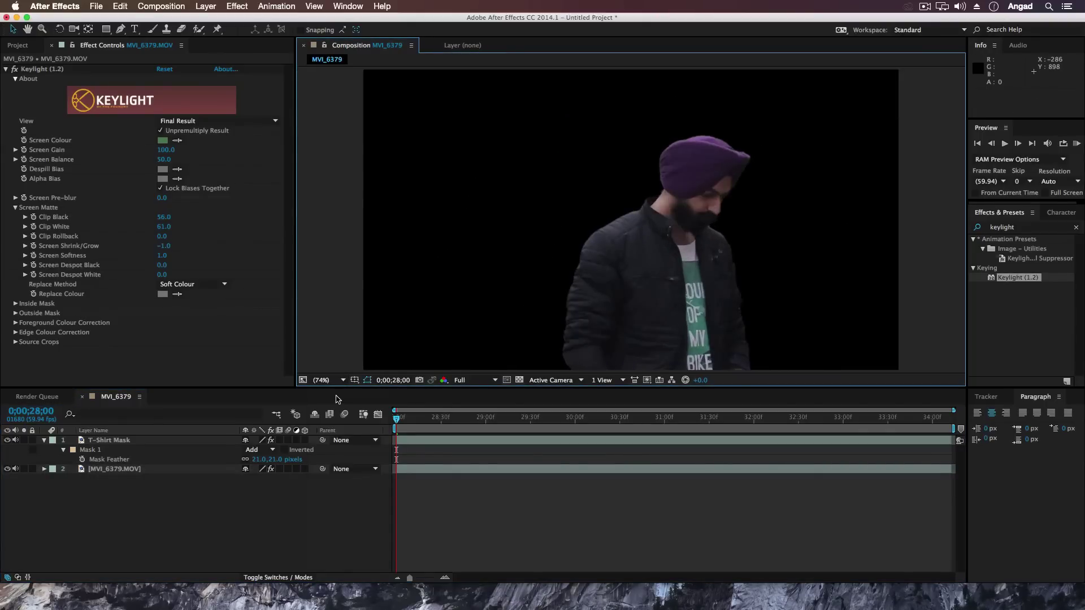
key(KP_0)
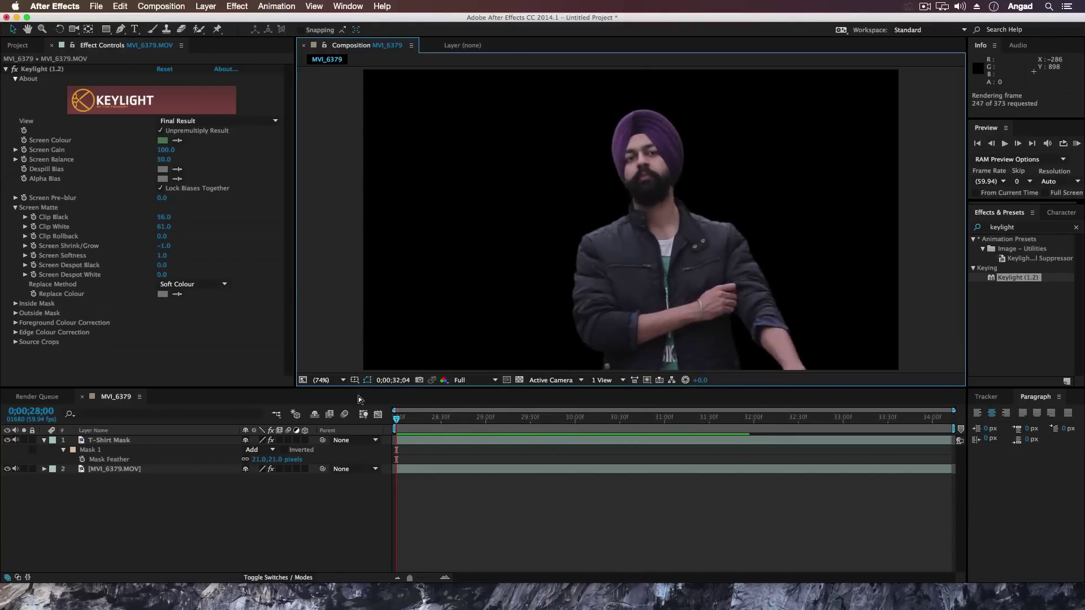
click(402, 393)
Raise Keylight's Screen Softness to 2.0 and scrub back through the keyed footage.
click(161, 258)
text(1)
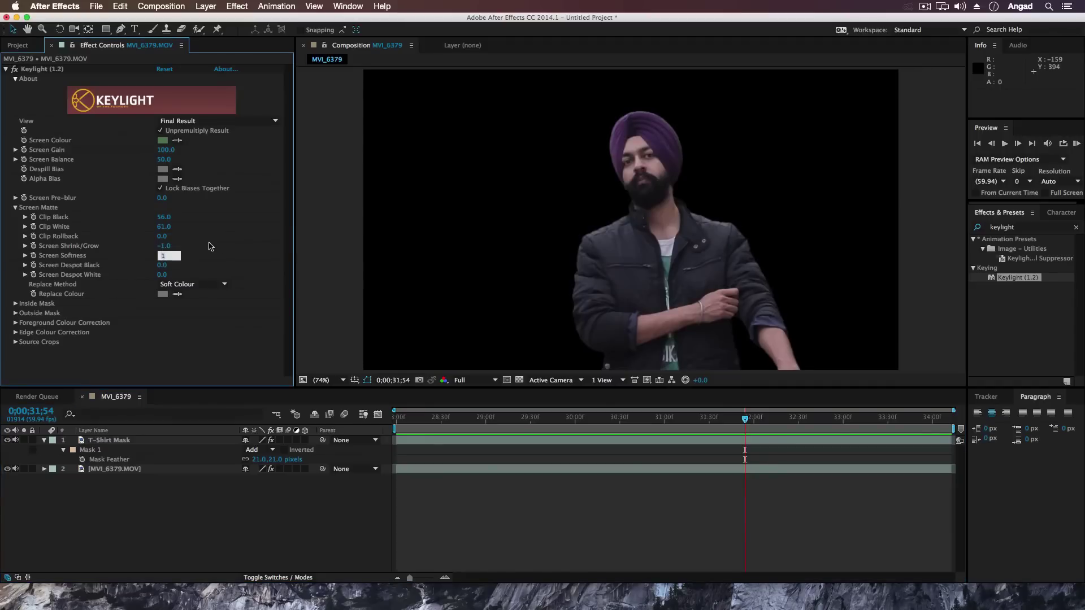
text(.0,2)
key(Return)
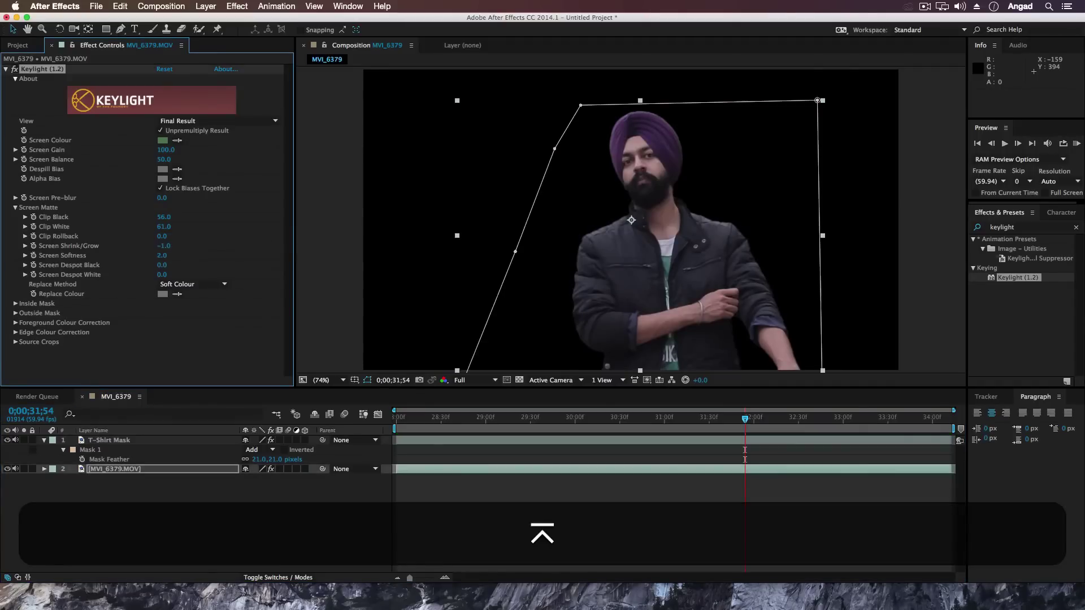
drag(511, 418, 710, 434)
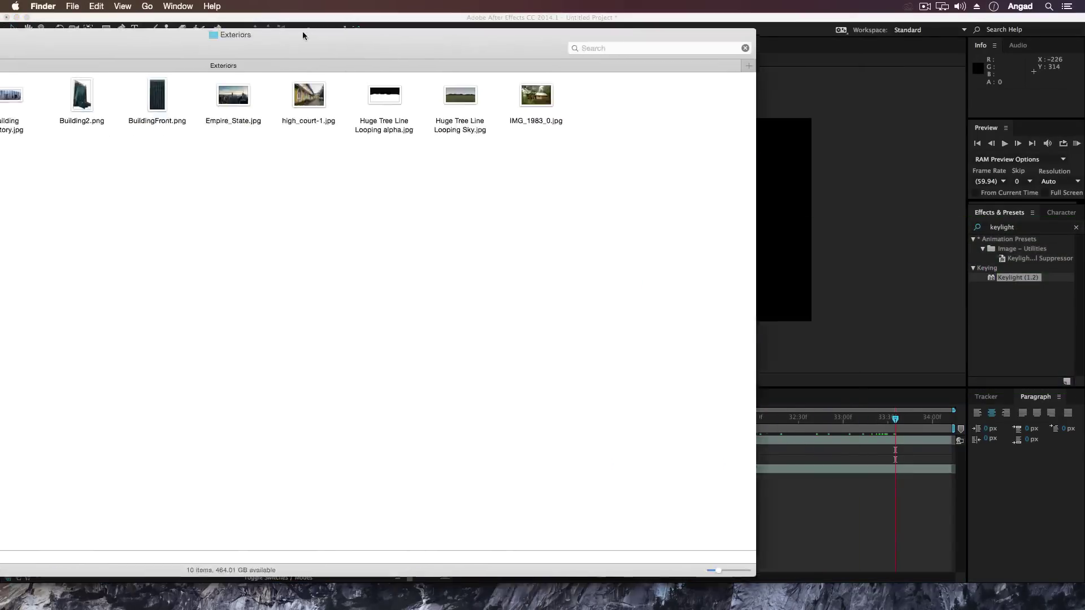
Preview the Exteriors folder images in Finder, landing on Building Factory.jpg.
double_click(303, 34)
key(cmd+a)
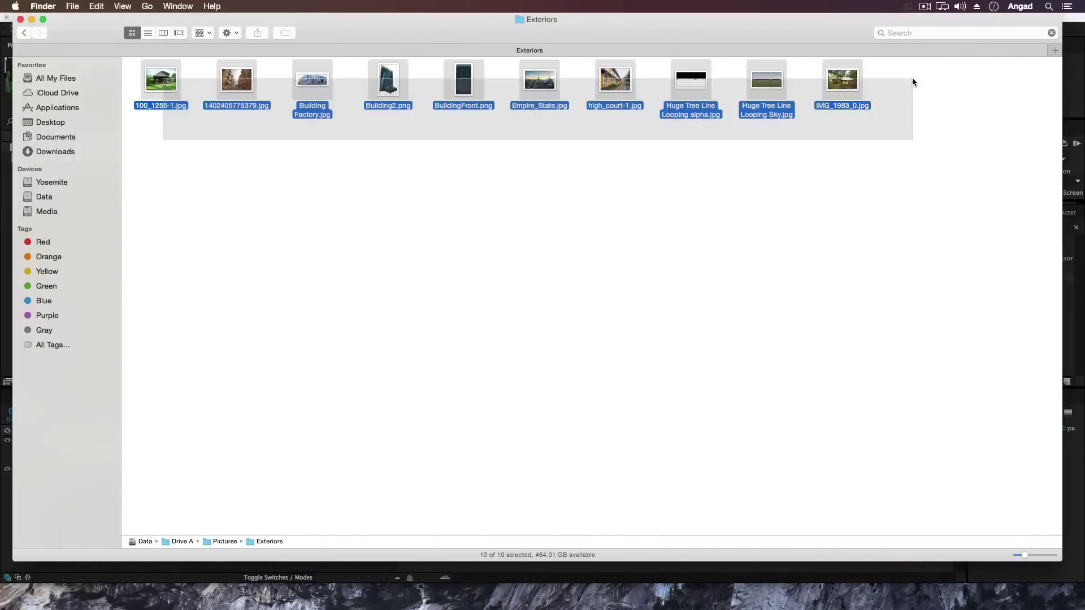
key(space)
key(Right)
key(Right)
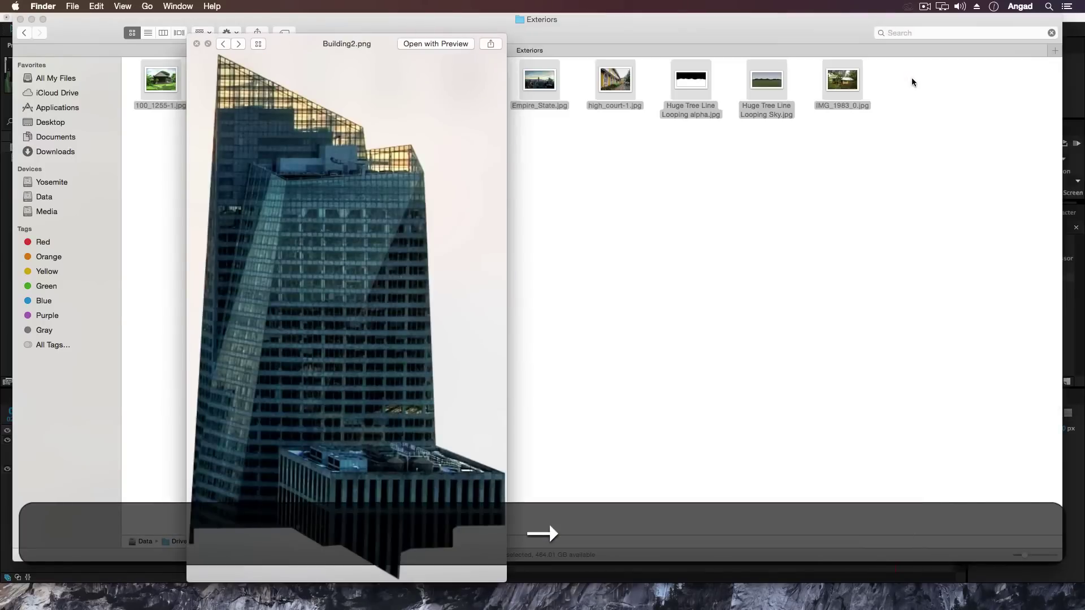
key(Left)
key(Left)
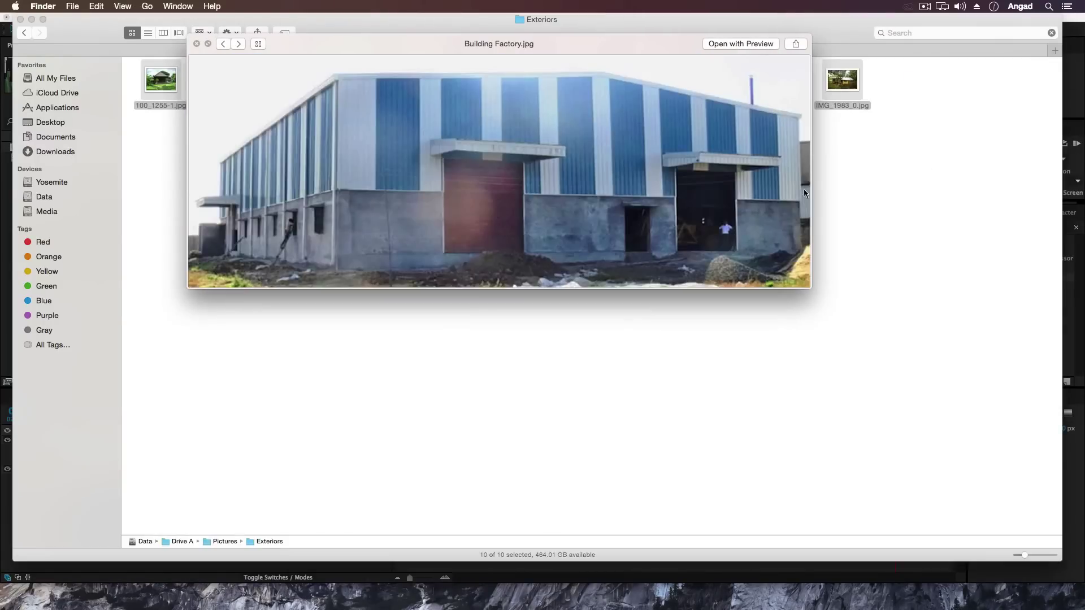
Import Building Factory.jpg, add it to the comp, fit it to the frame, and squash its height.
key(super+Tab)
drag(464, 199, 194, 255)
drag(54, 148, 131, 513)
key(alt+super+f)
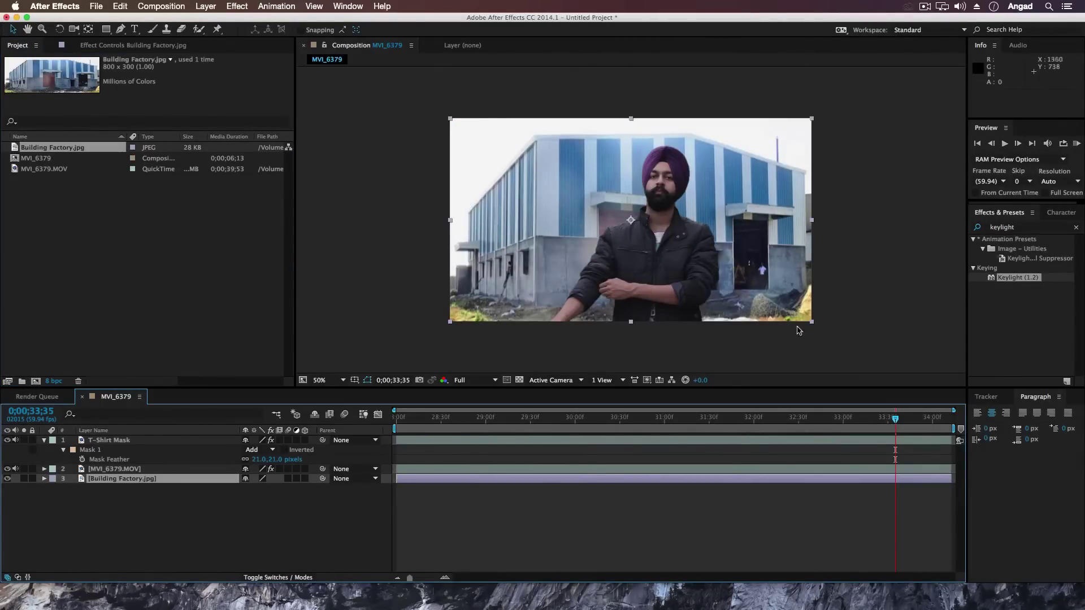
drag(631, 322, 630, 305)
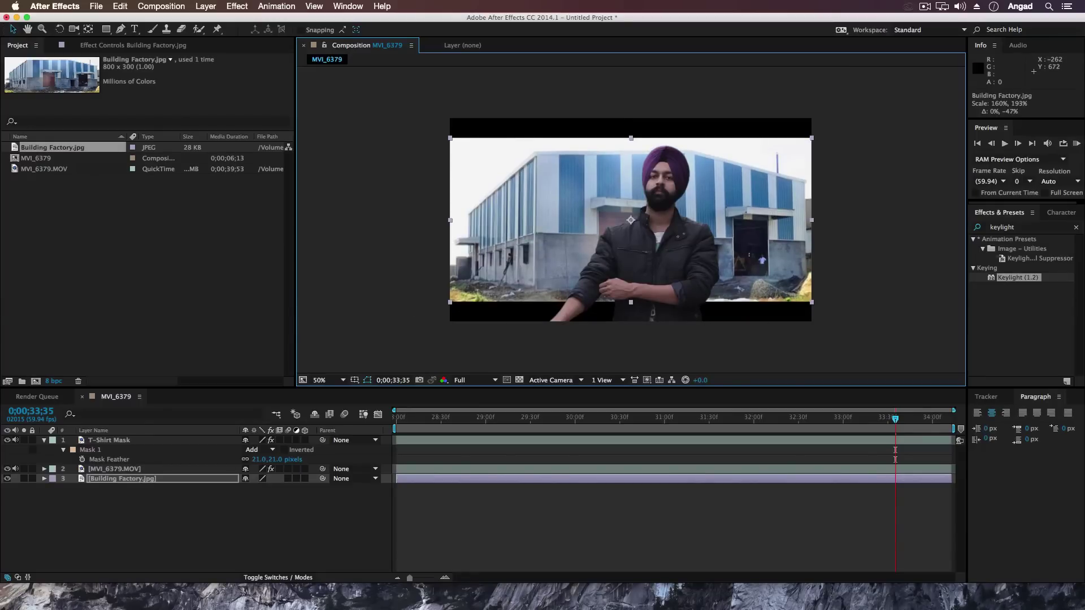
Add CS1.png as the top layer, then try scaling the footage to 82% and undo back to 100%.
drag(375, 253, 162, 286)
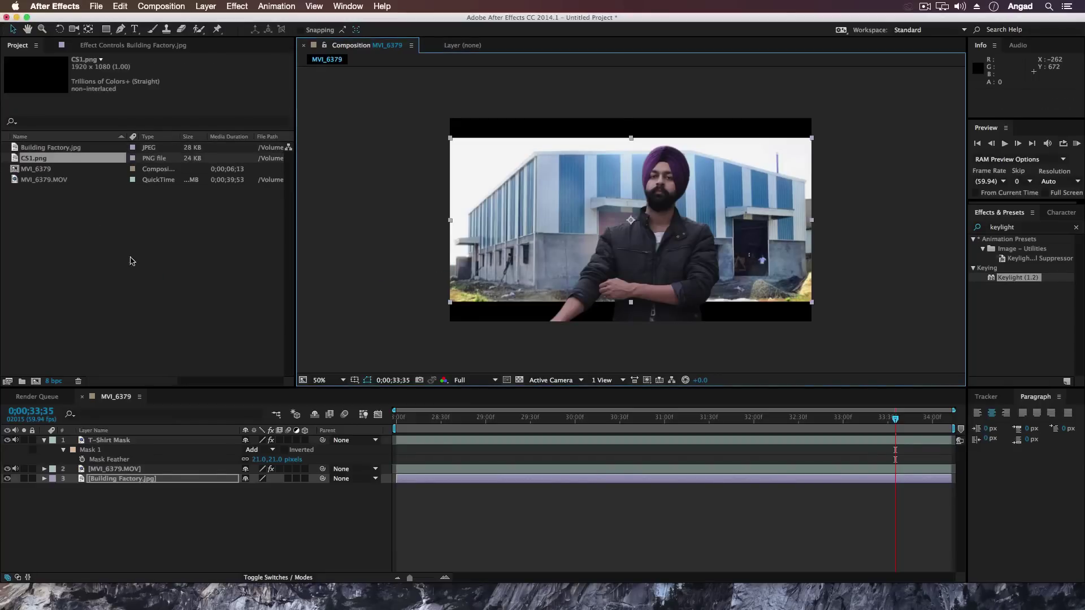
drag(35, 161, 122, 441)
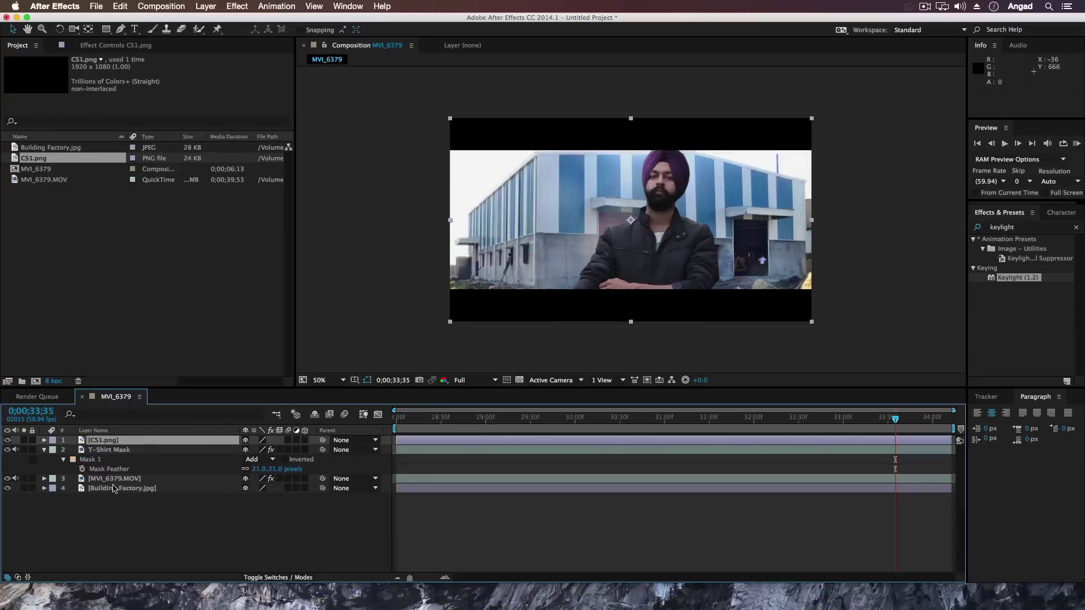
click(139, 479)
key(s)
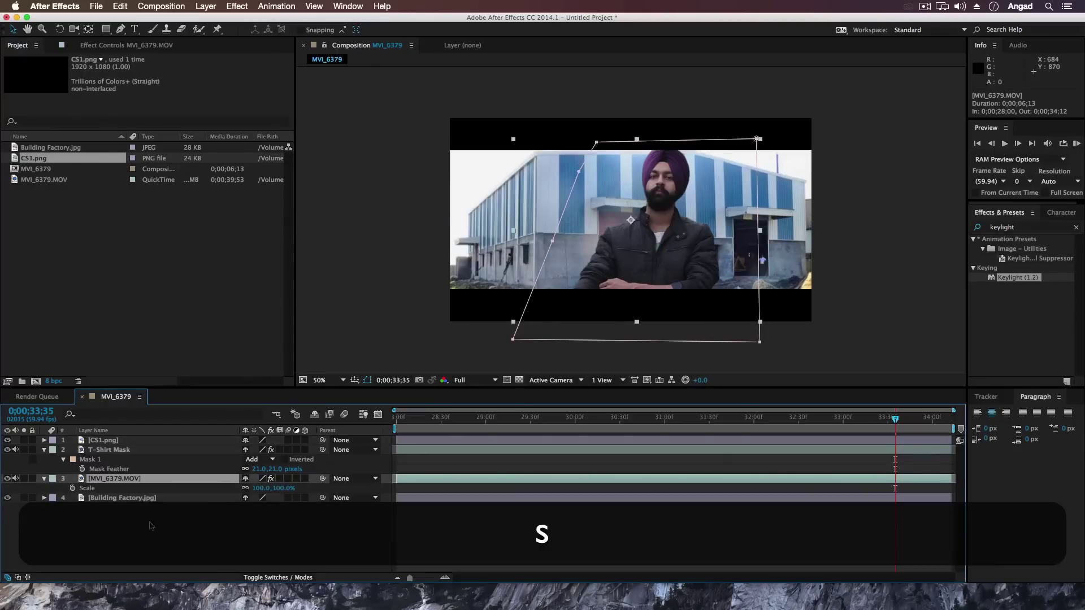
drag(262, 489, 224, 489)
key(super+z)
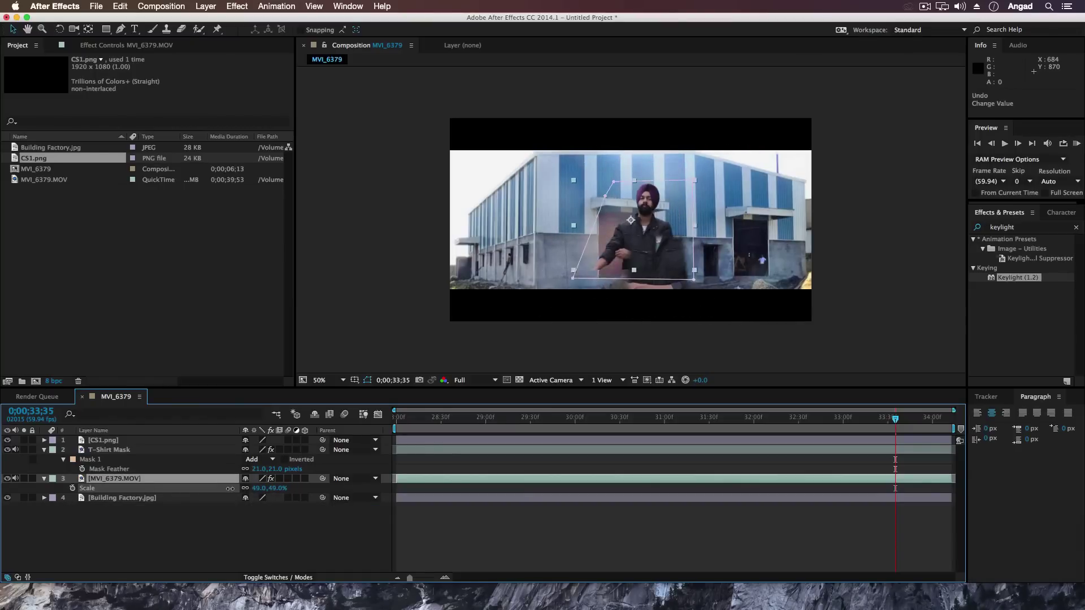
key(super+shift+z)
key(super+z)
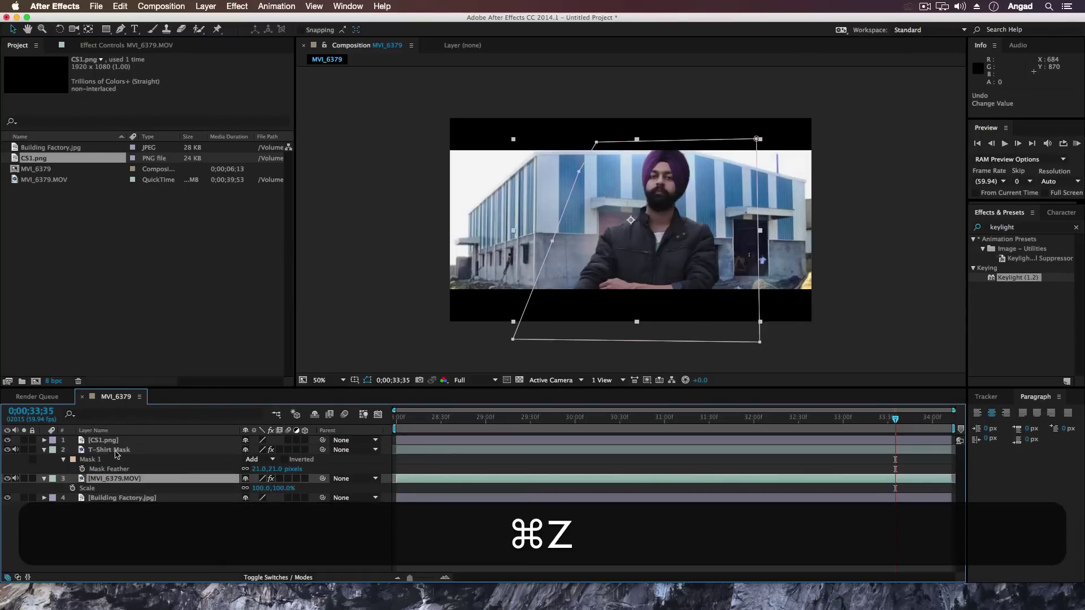
Pre-compose the T-Shirt Mask and footage layers into a composition named 'Actor'.
super+click(119, 452)
right_click(120, 453)
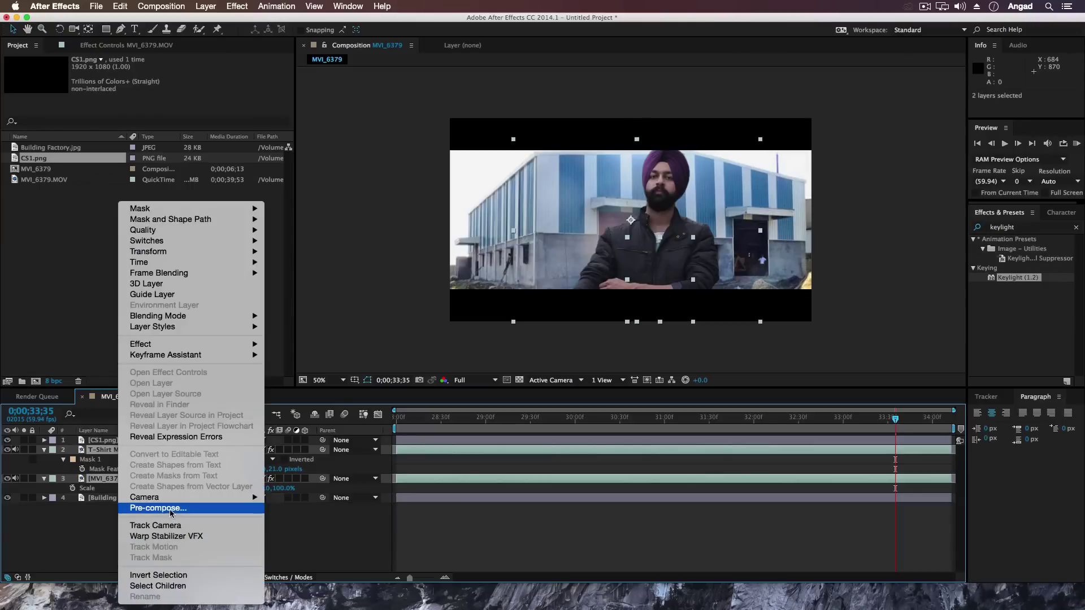
click(170, 508)
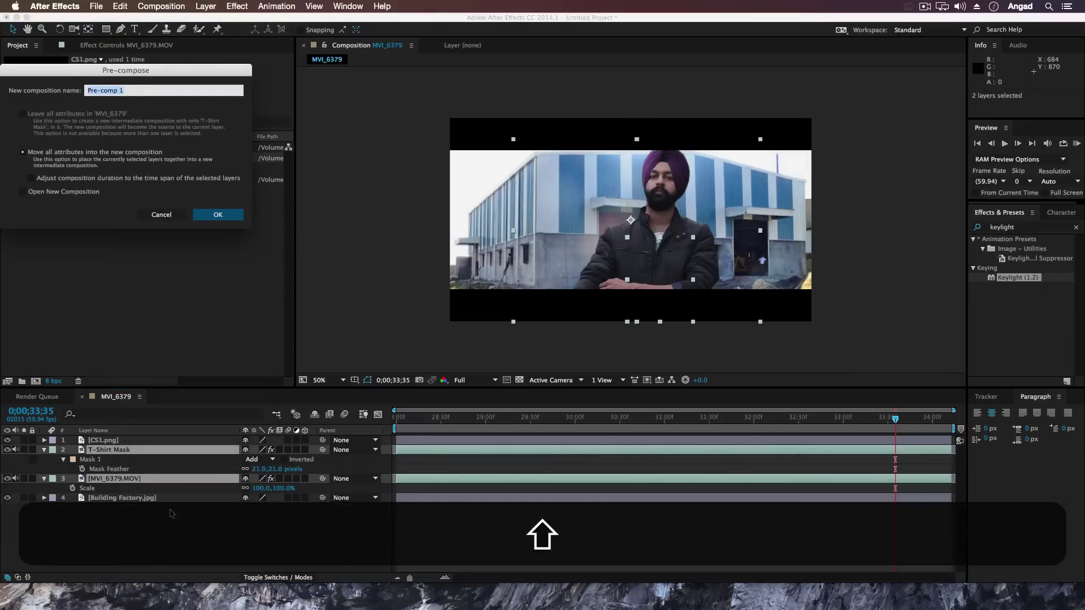
text(Actor)
key(Return)
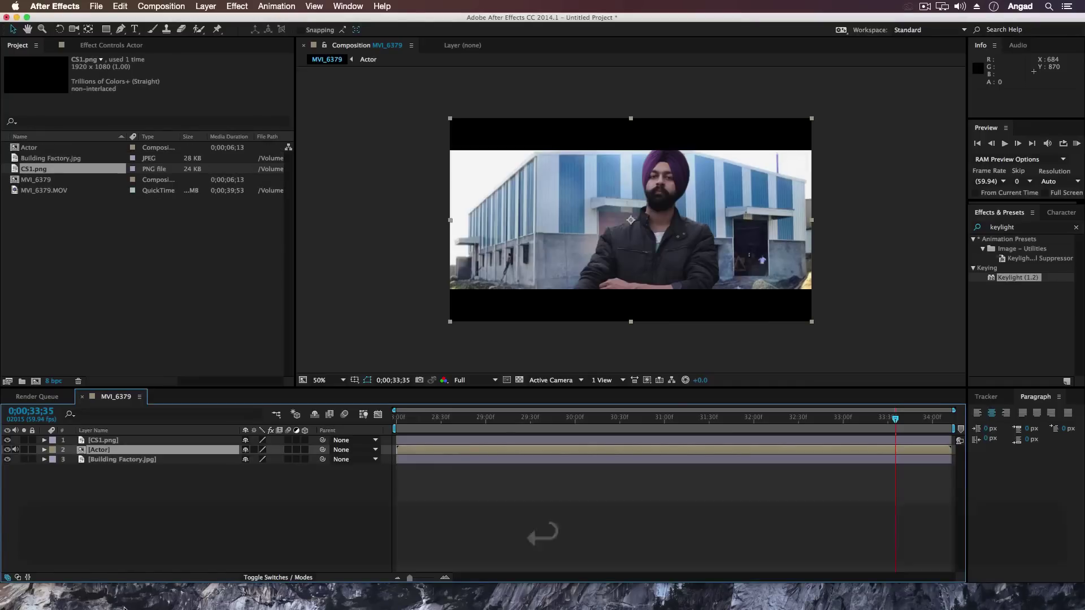
Scale the Actor layer to 75%, shift it left and down, and preview the composite.
key(s)
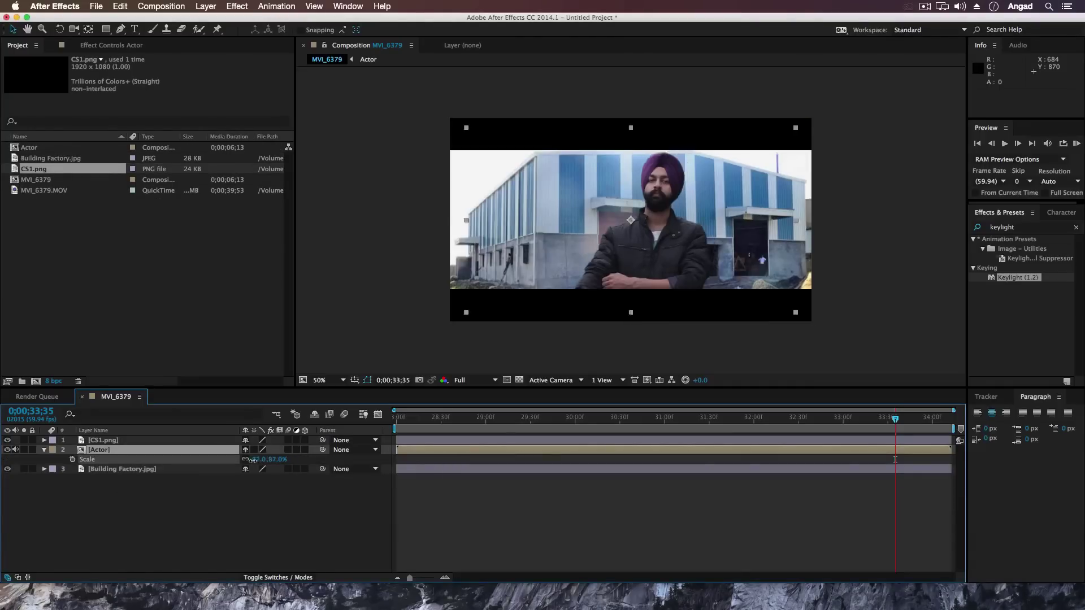
drag(261, 463, 246, 463)
drag(641, 277, 630, 274)
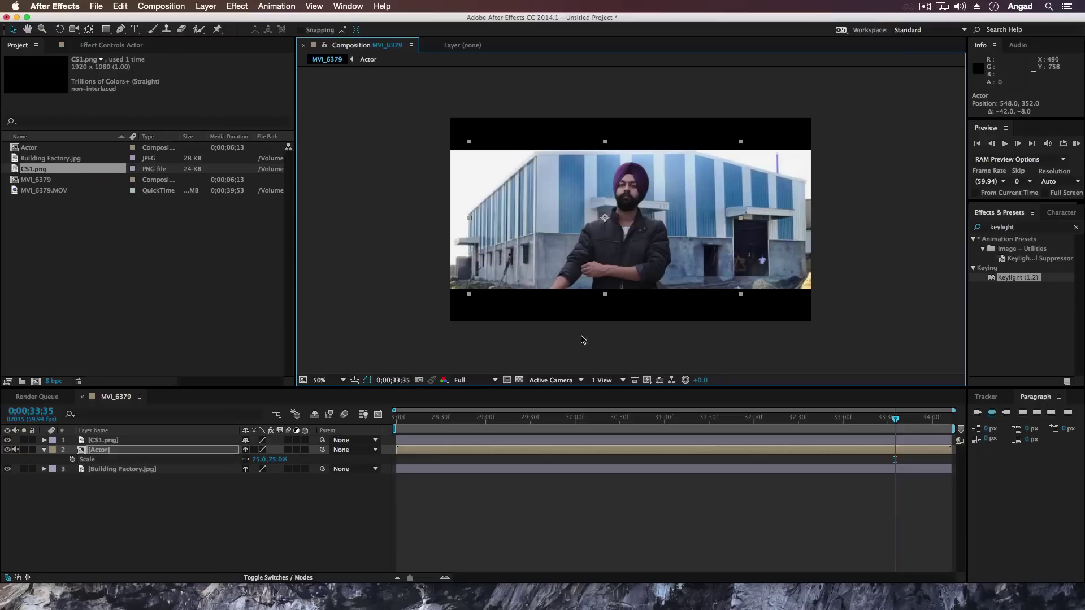
click(407, 419)
key(space)
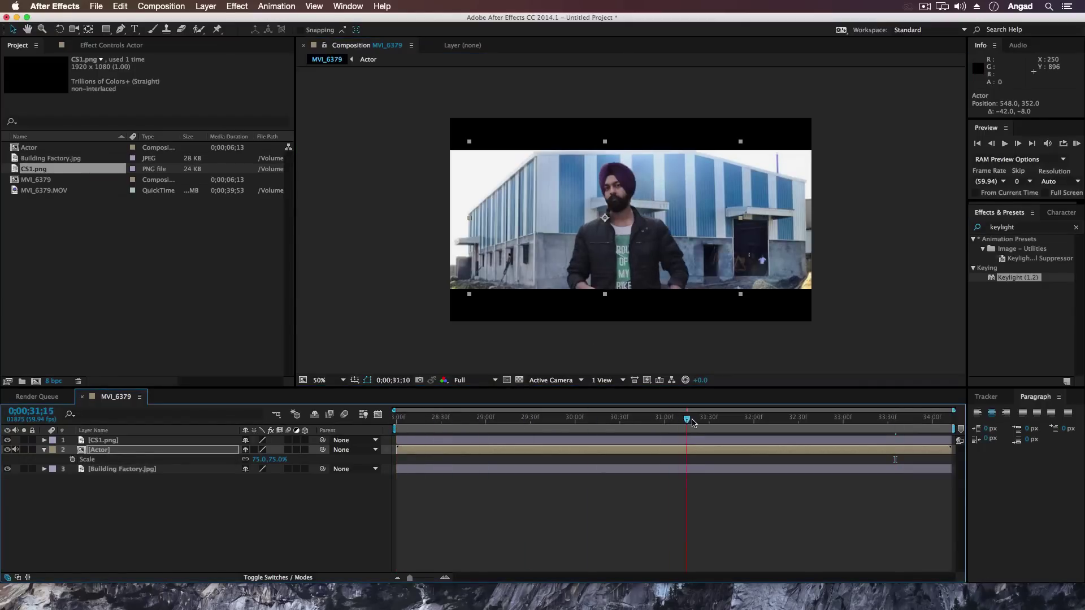
key(space)
drag(398, 447, 642, 448)
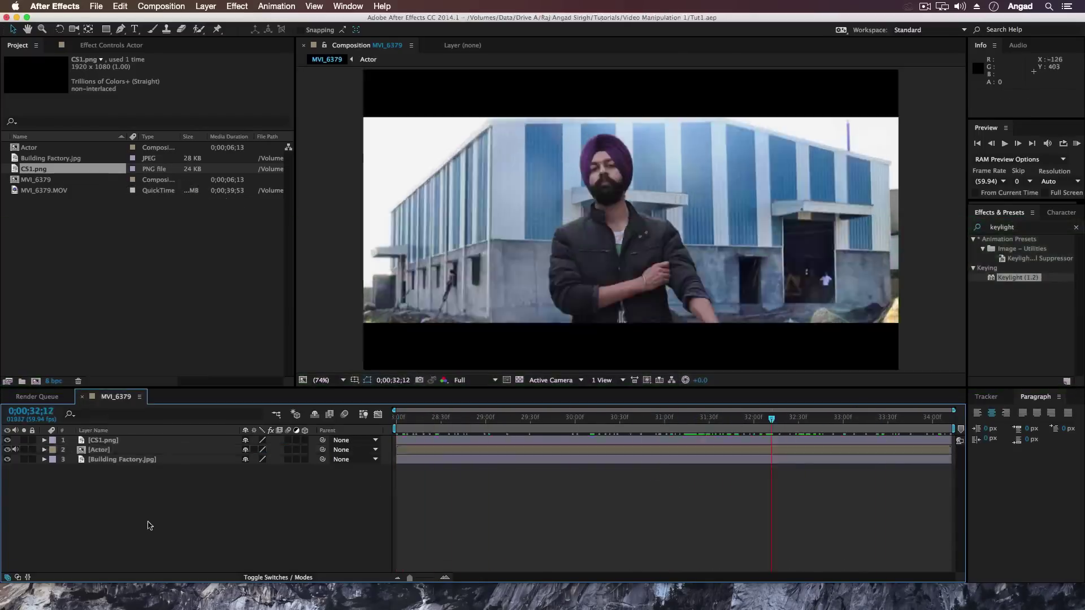
Create a new black solid layer named 'E3D Glass'.
right_click(148, 521)
mouse_move(216, 497)
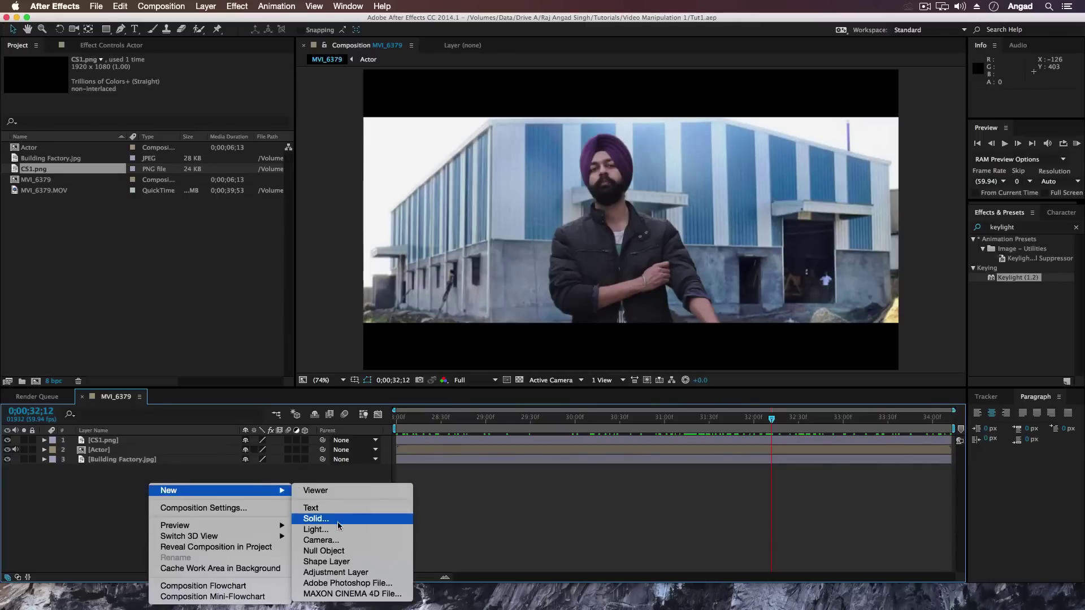
click(316, 519)
click(124, 257)
click(265, 111)
text(E3D Glass)
key(Return)
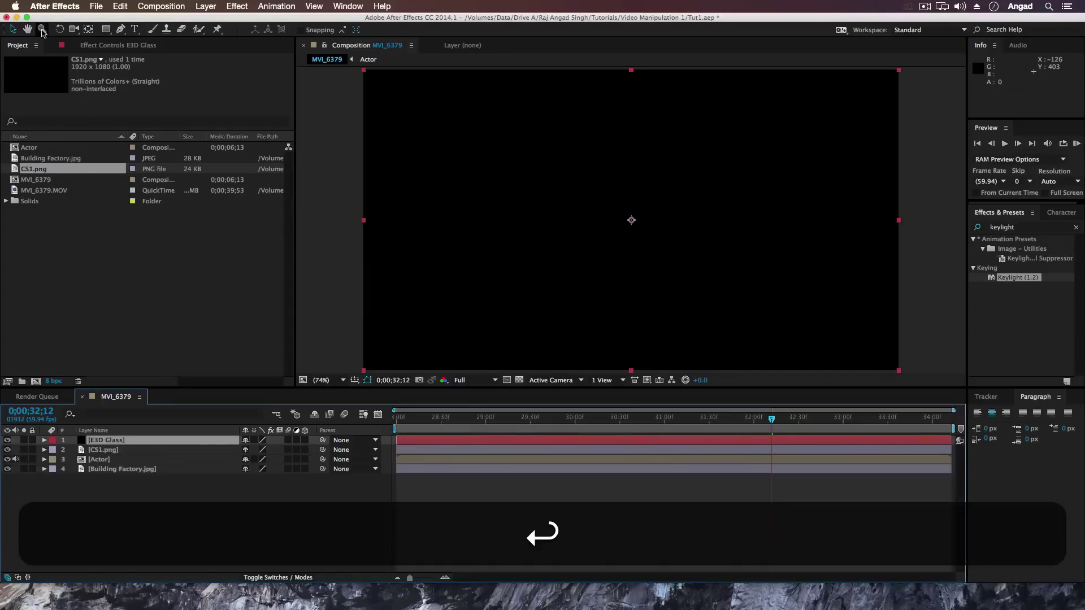
Search 'element' in Effects & Presets and apply Video Copilot Element to the E3D Glass layer.
click(1020, 229)
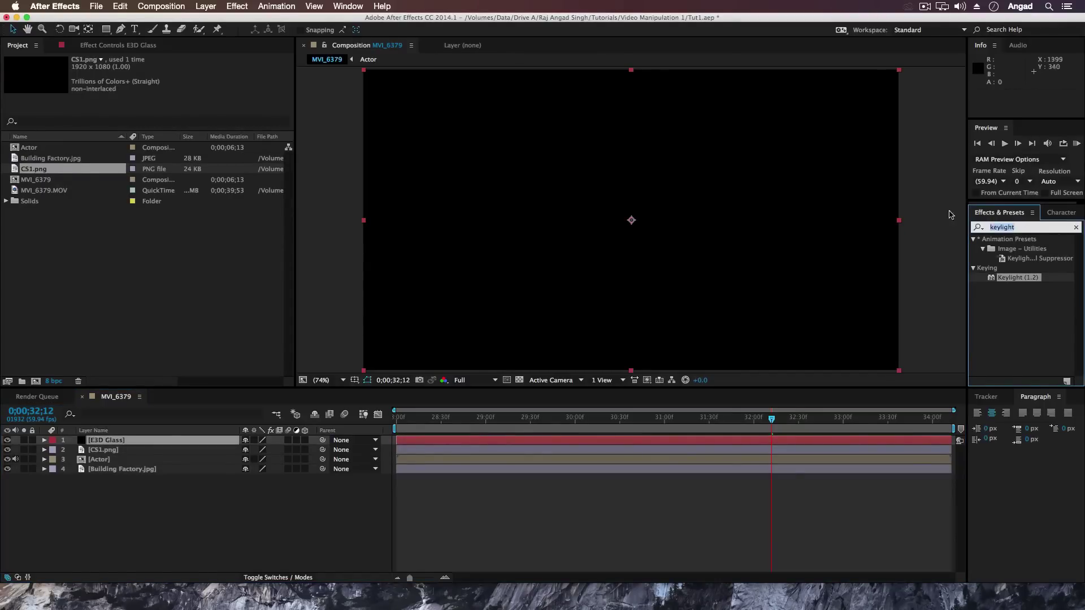
text(eleme)
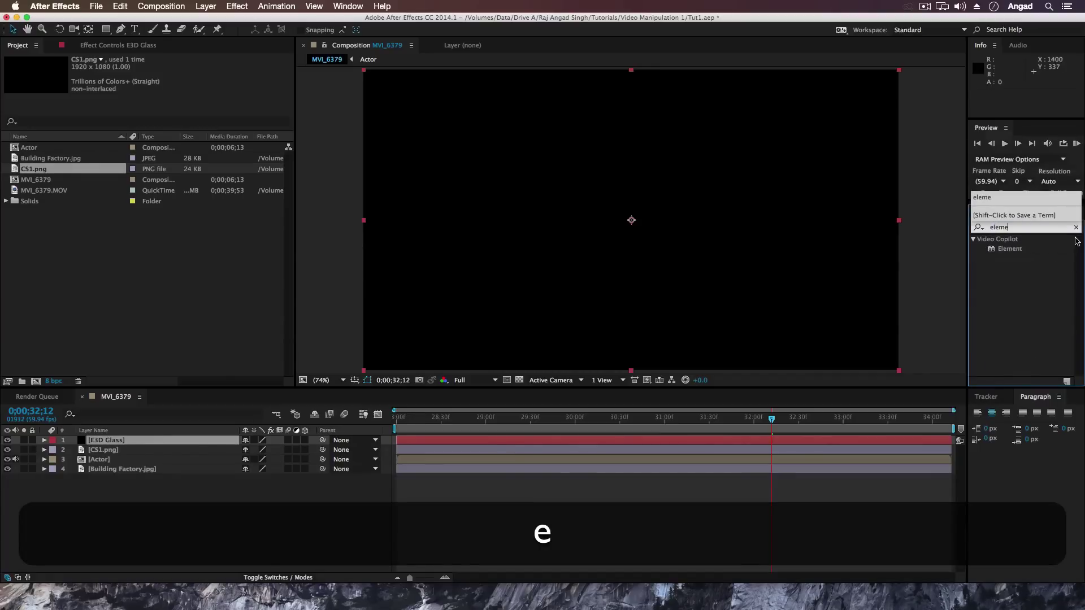
drag(1017, 251, 814, 442)
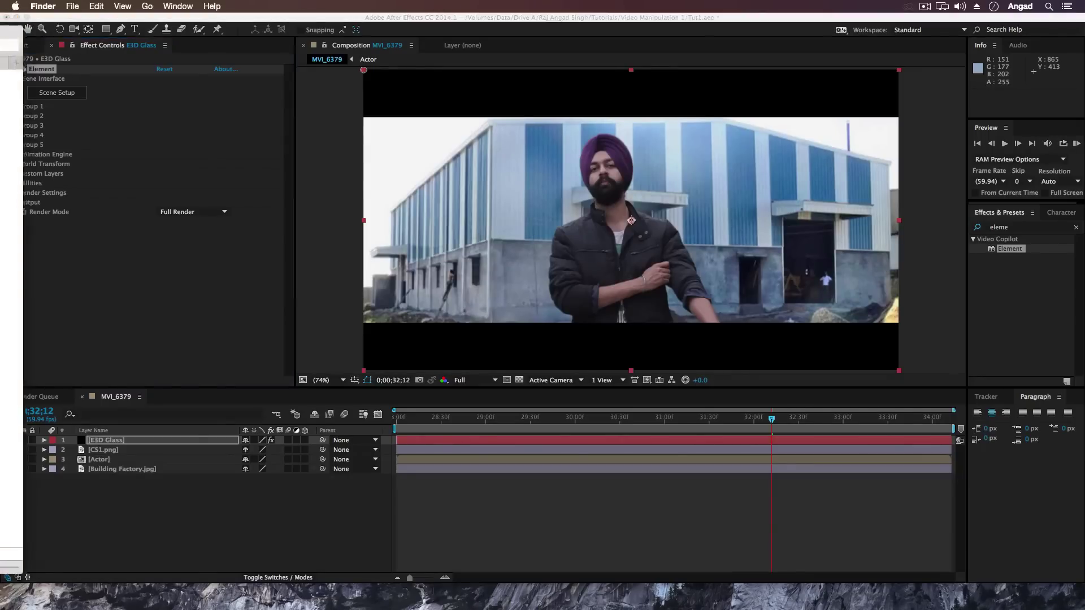
Preview the Glass folder textures in Finder with Quick Look.
key(super+Tab)
double_click(391, 23)
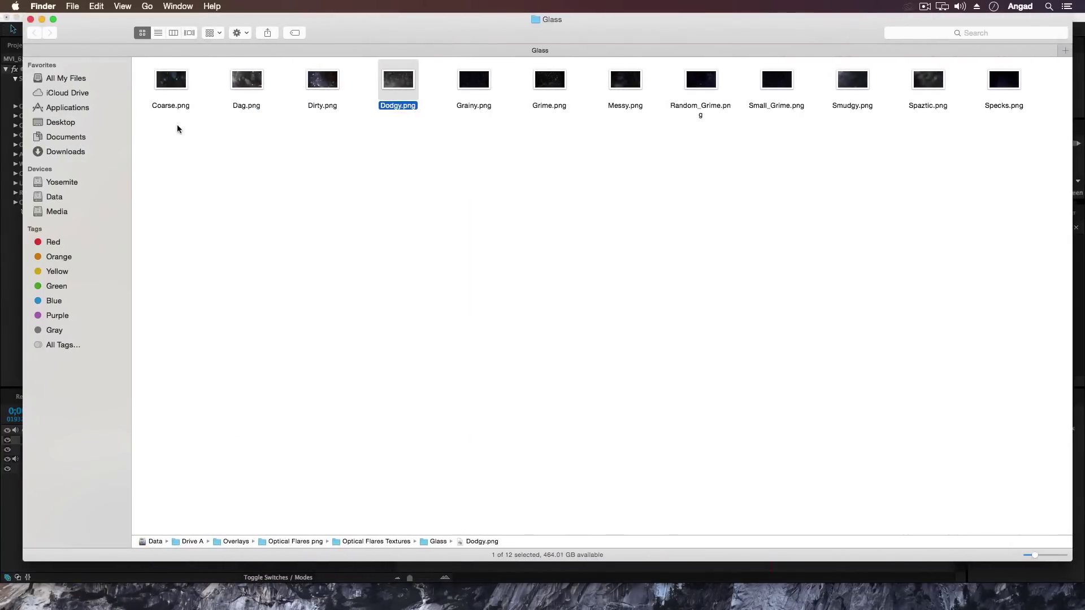
click(171, 82)
key(space)
key(Right)
key(Right)
key(Right)
key(Right)
key(Right)
key(Right)
key(Right)
key(Right)
key(Right)
key(Right)
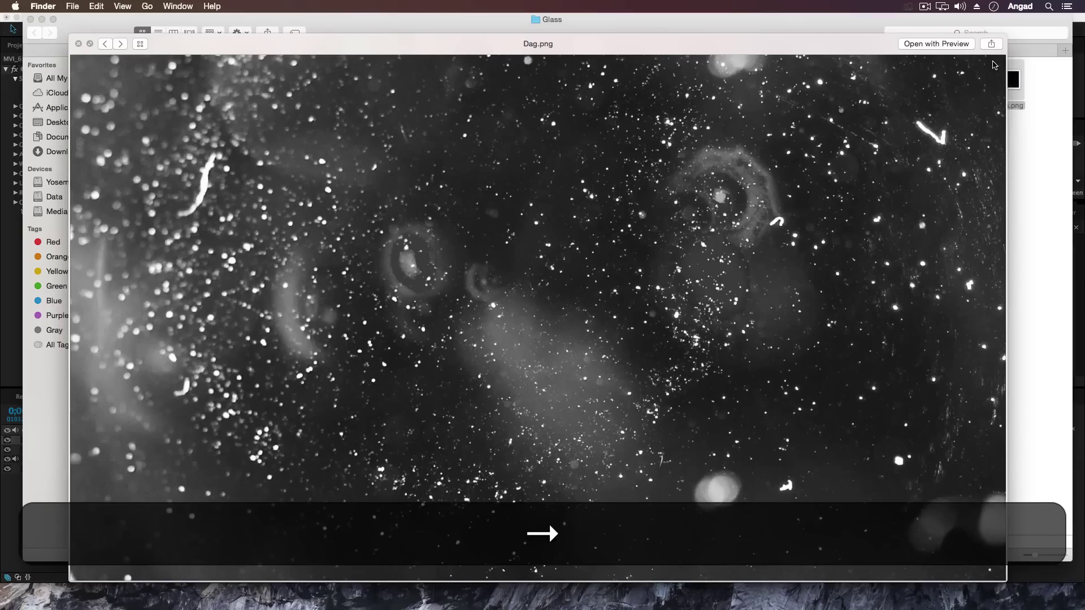
key(space)
Import Dag.png and Dodgy.png into the project and add them as layers under Building Factory.jpg.
click(303, 173)
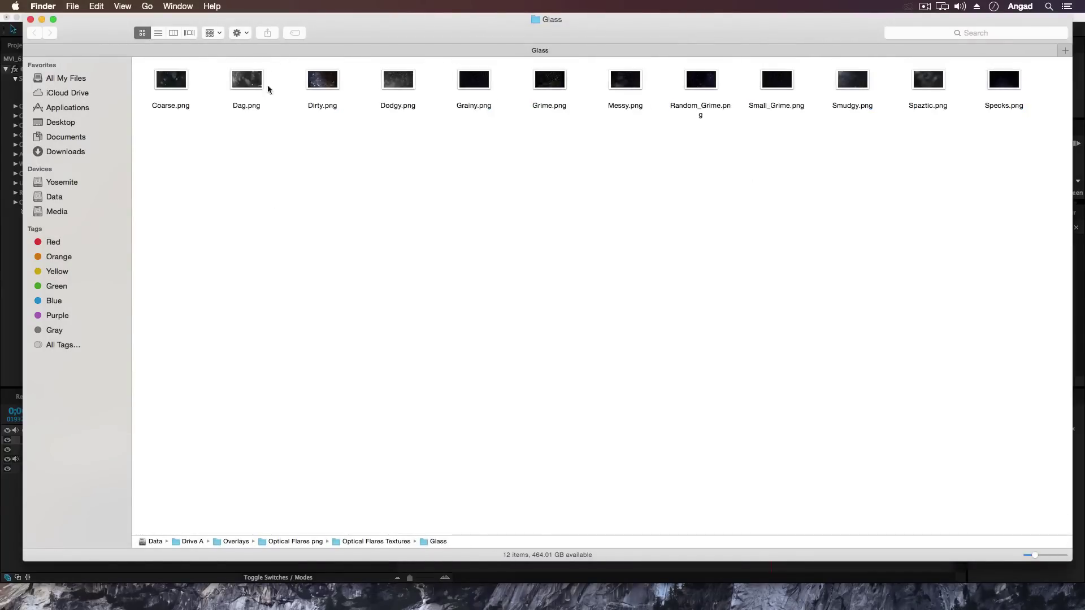
click(247, 85)
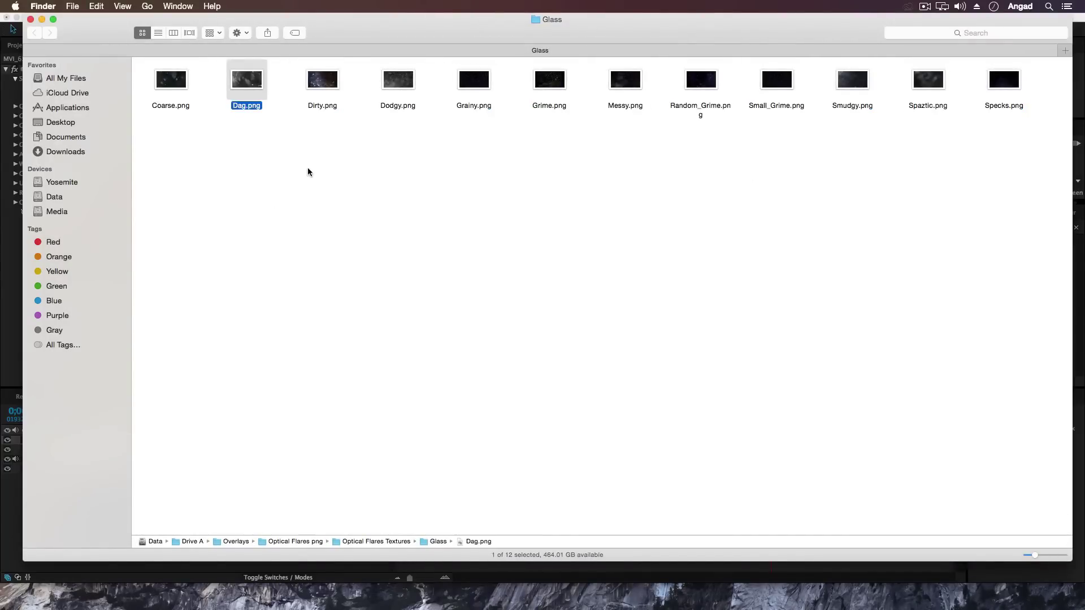
super+click(409, 101)
mouse_move(398, 79)
mouse_down()
mouse_move(416, 150)
mouse_move(205, 285)
mouse_up()
click(34, 180)
super+click(37, 190)
drag(41, 182, 129, 532)
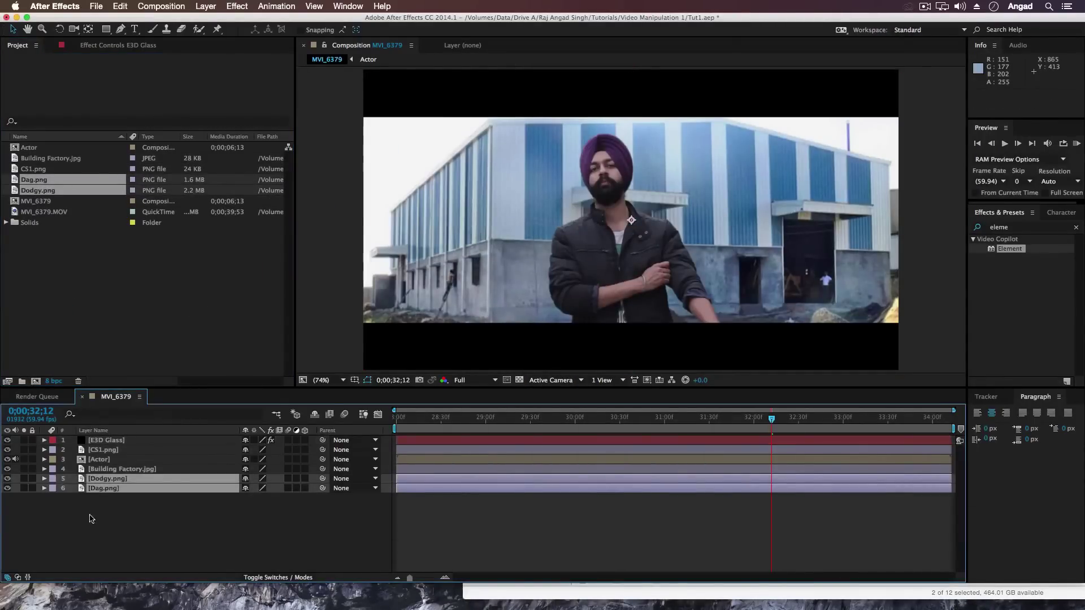
Hide the Dodgy.png and Dag.png layers and move E3D Glass below CS1.png.
drag(7, 488, 7, 479)
click(39, 516)
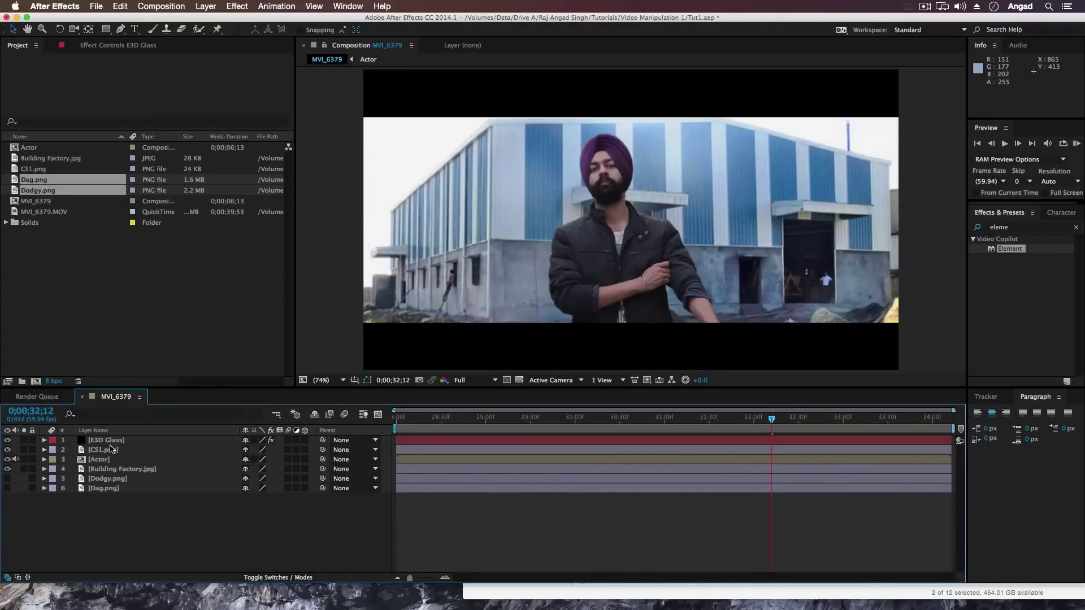
drag(108, 444, 100, 449)
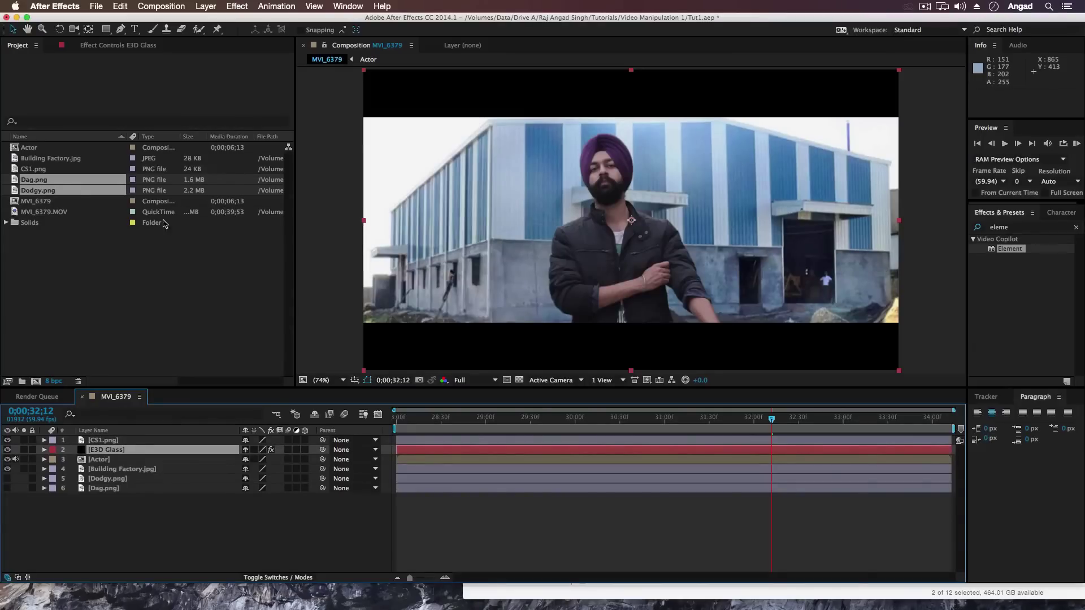
Set Element's Custom Texture Maps: Layer 1 to Dodgy.png, Layer 2 to Dag.png.
click(100, 45)
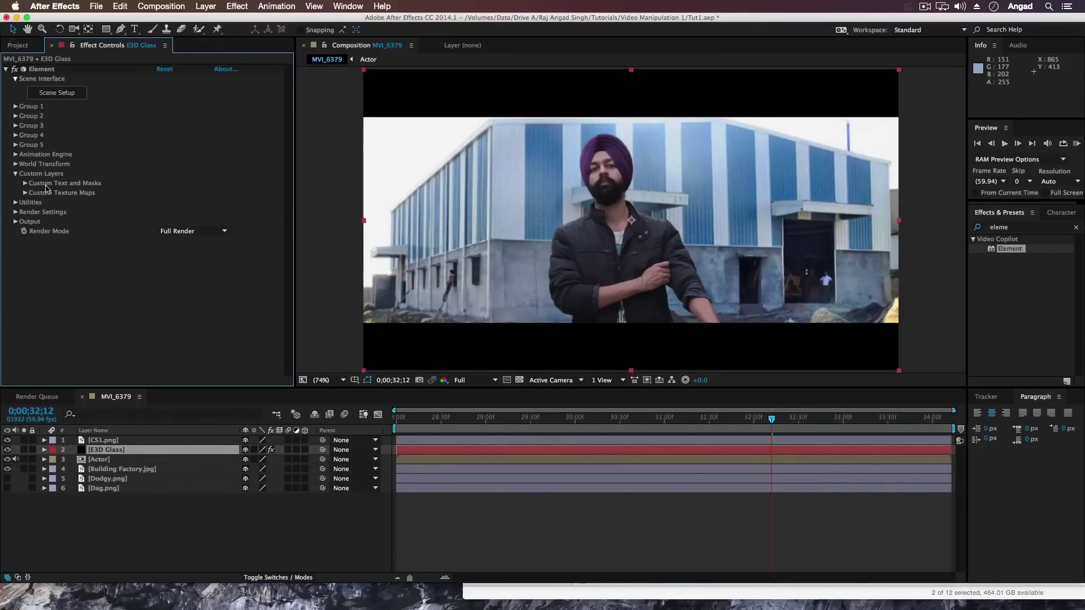
click(25, 194)
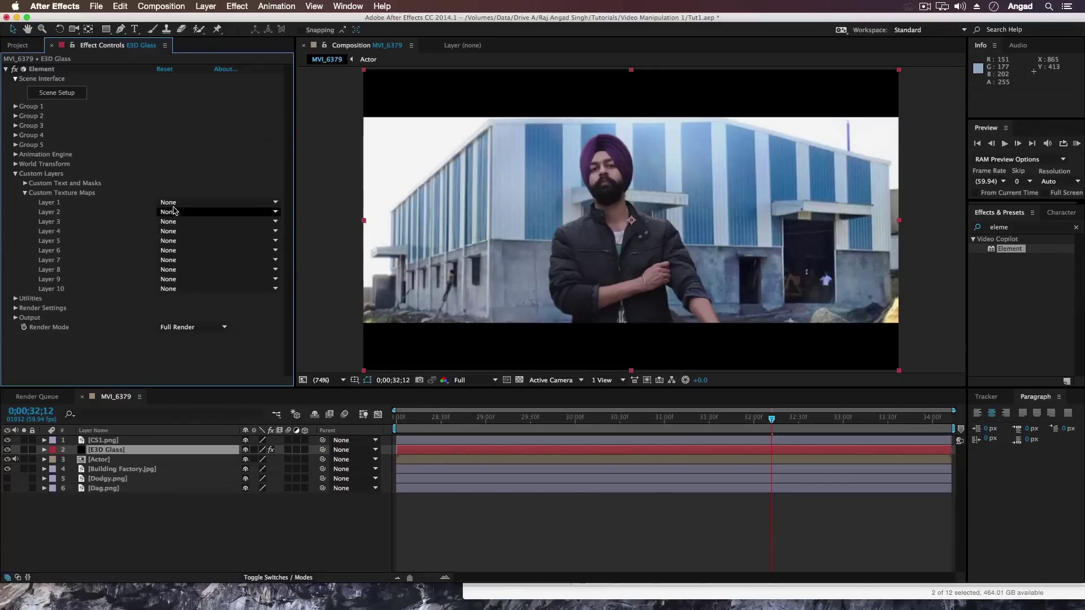
click(174, 205)
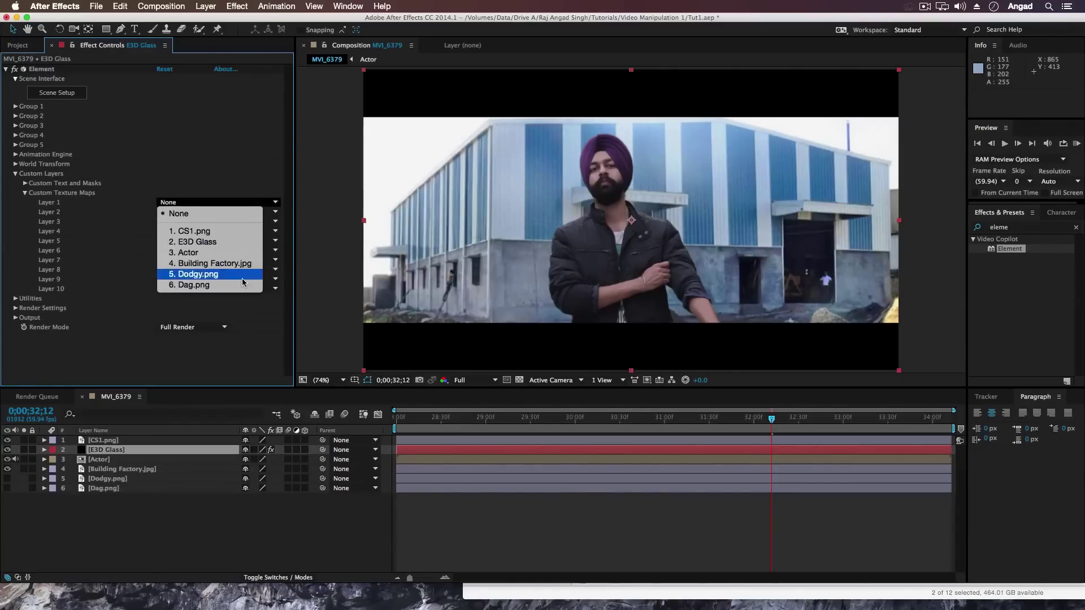
click(195, 274)
click(182, 212)
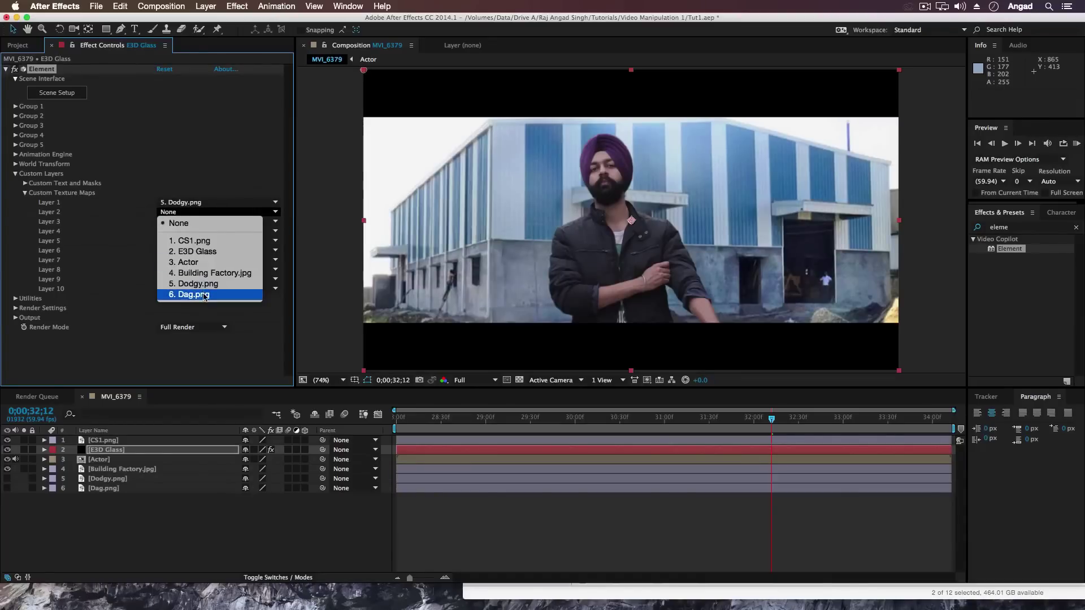
click(203, 294)
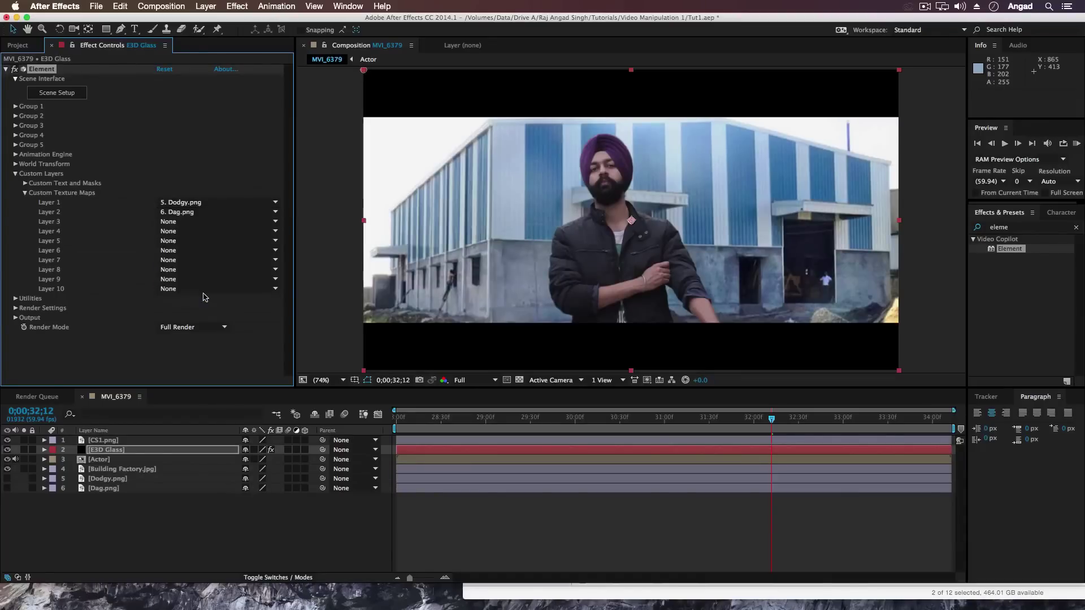
click(15, 174)
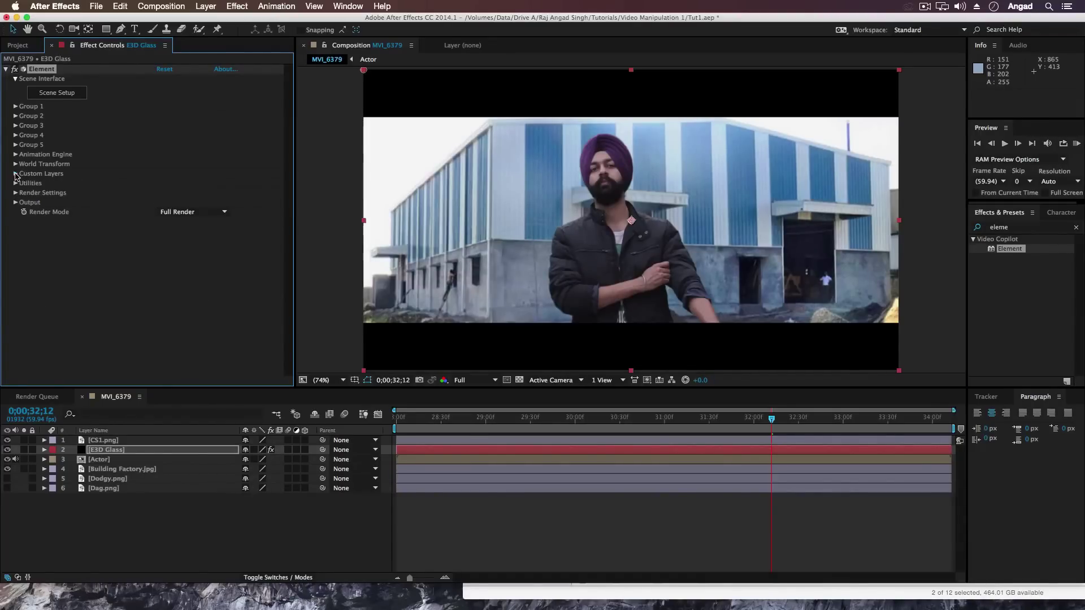
In Element Scene Setup, load the broken_glass_02 model from Motion_Design > Broken_Glass.
click(51, 94)
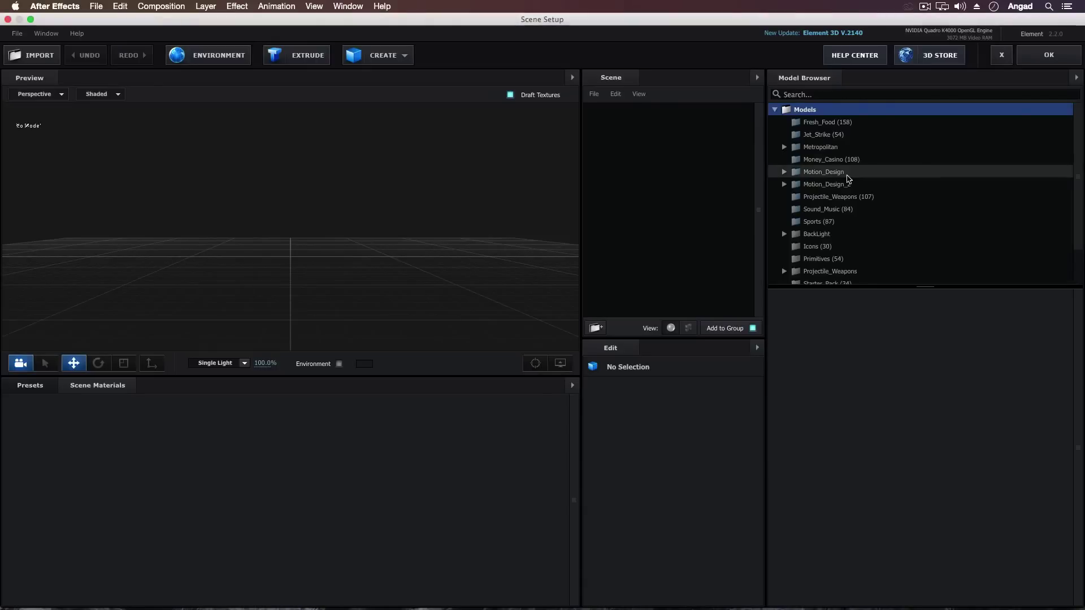
double_click(847, 173)
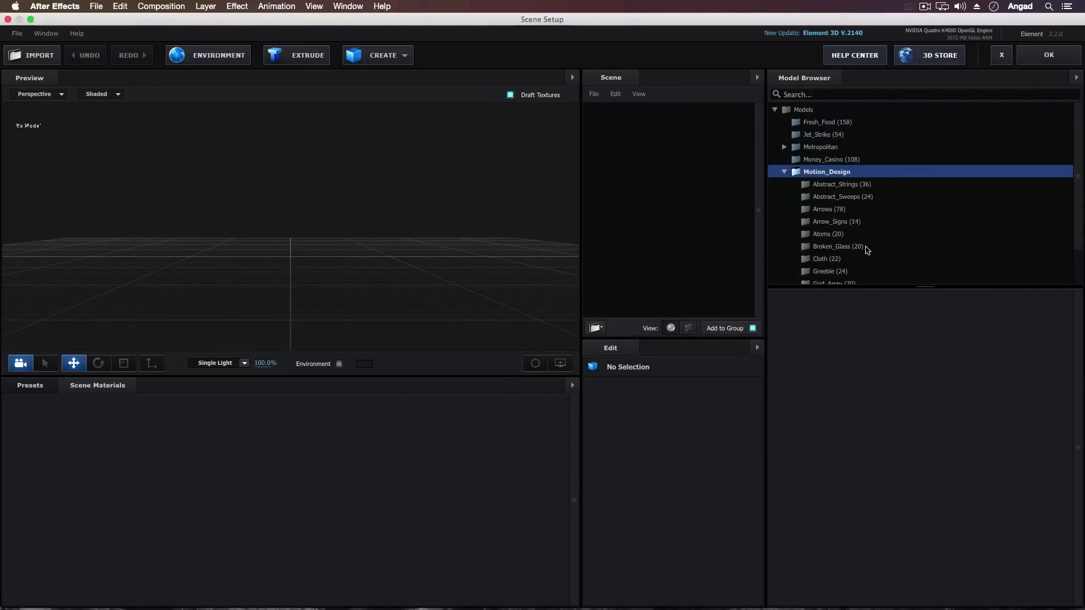
click(867, 252)
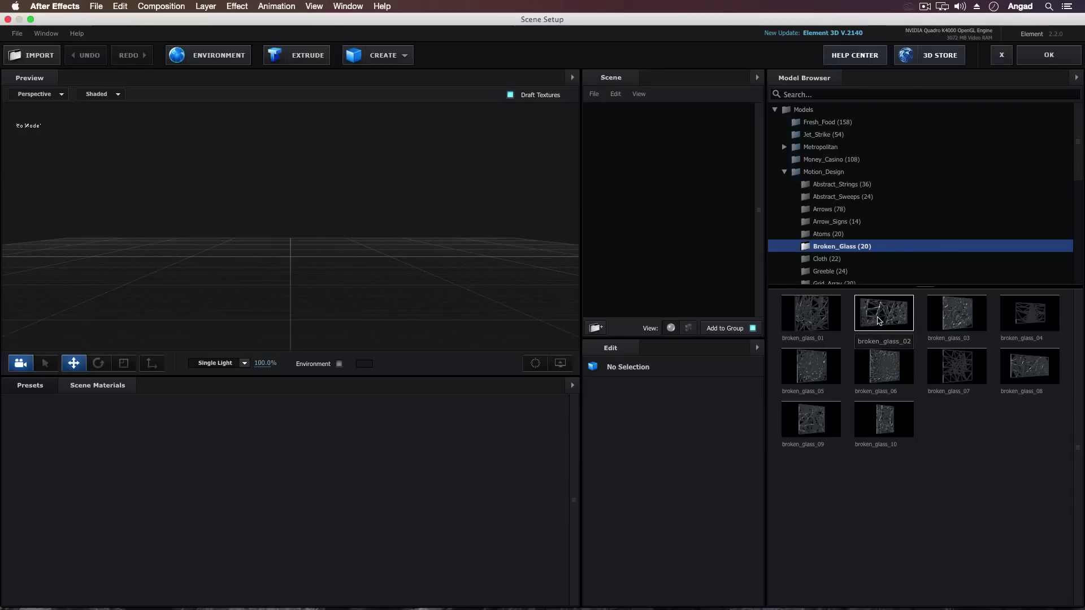
click(879, 322)
drag(316, 266, 271, 270)
scroll(270, 270, up, 3)
Apply the V1_Materials Glass material to broken_glass_02 and select it for editing.
click(34, 386)
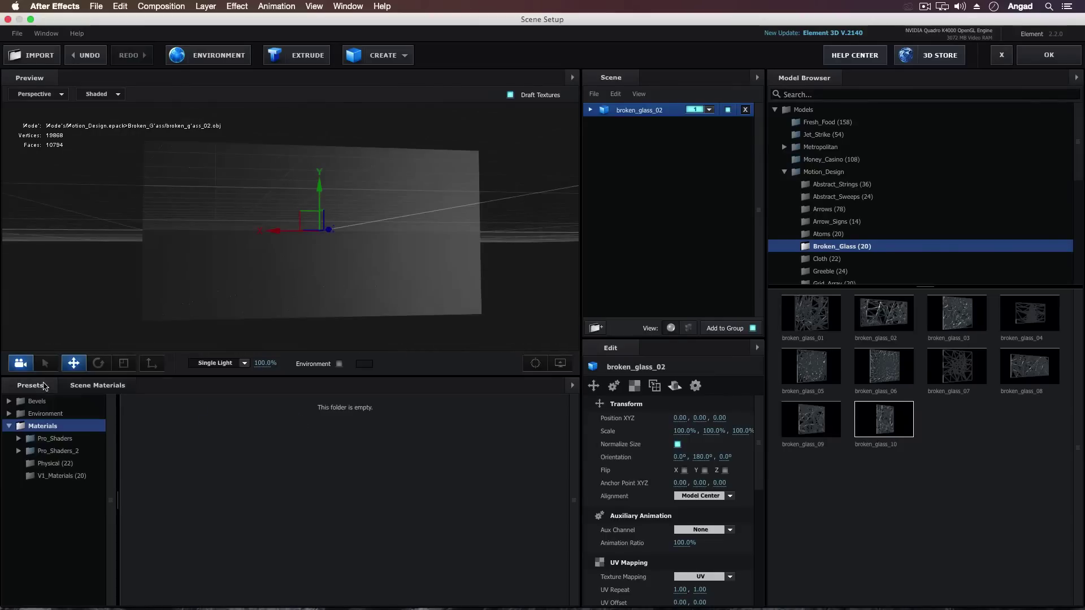
click(61, 475)
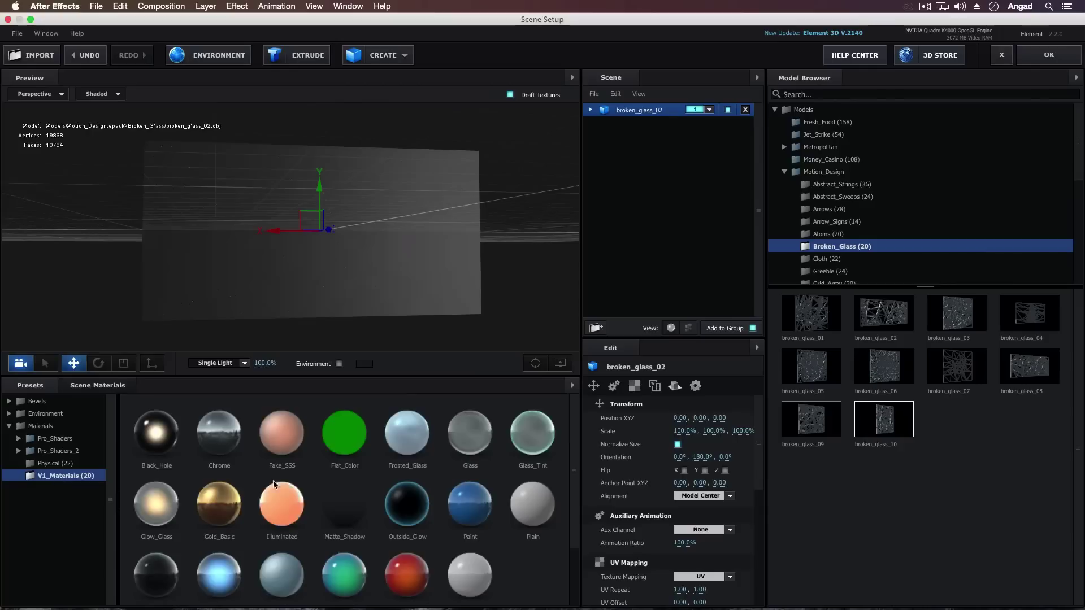
drag(478, 438, 353, 243)
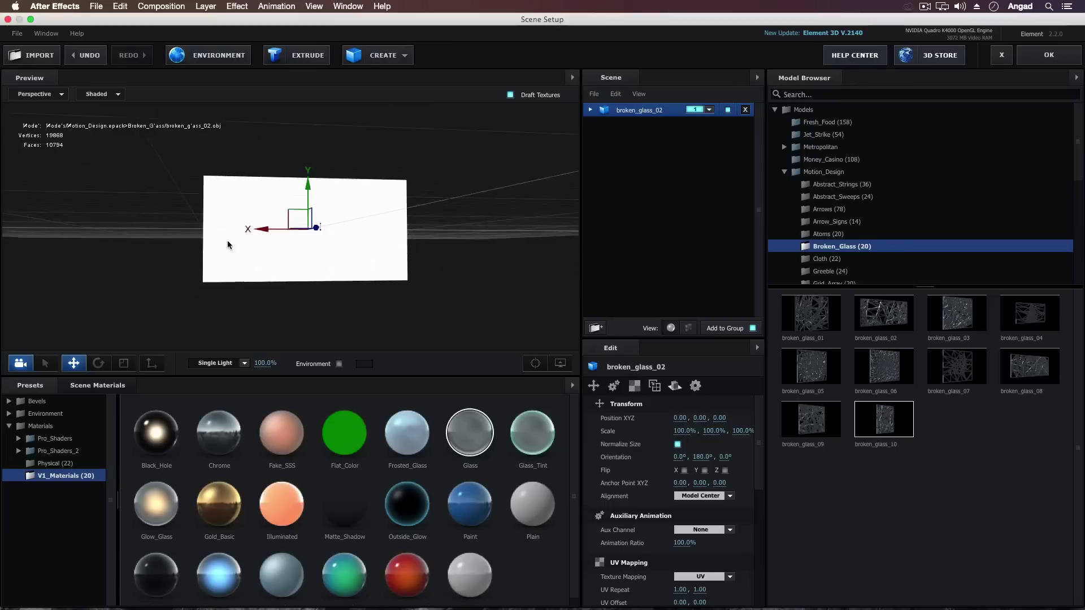
click(591, 110)
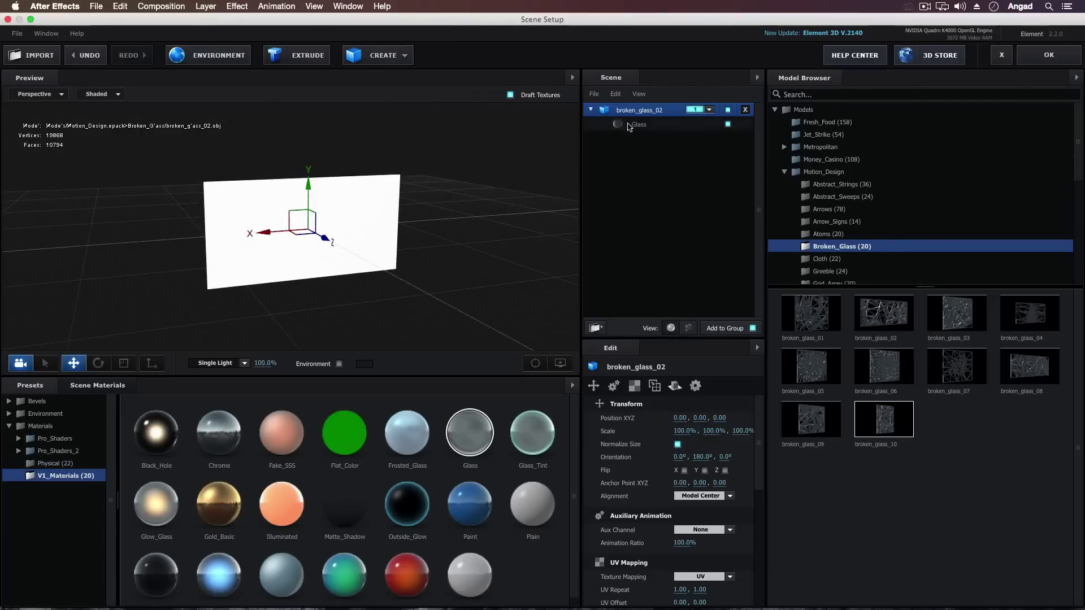
click(631, 125)
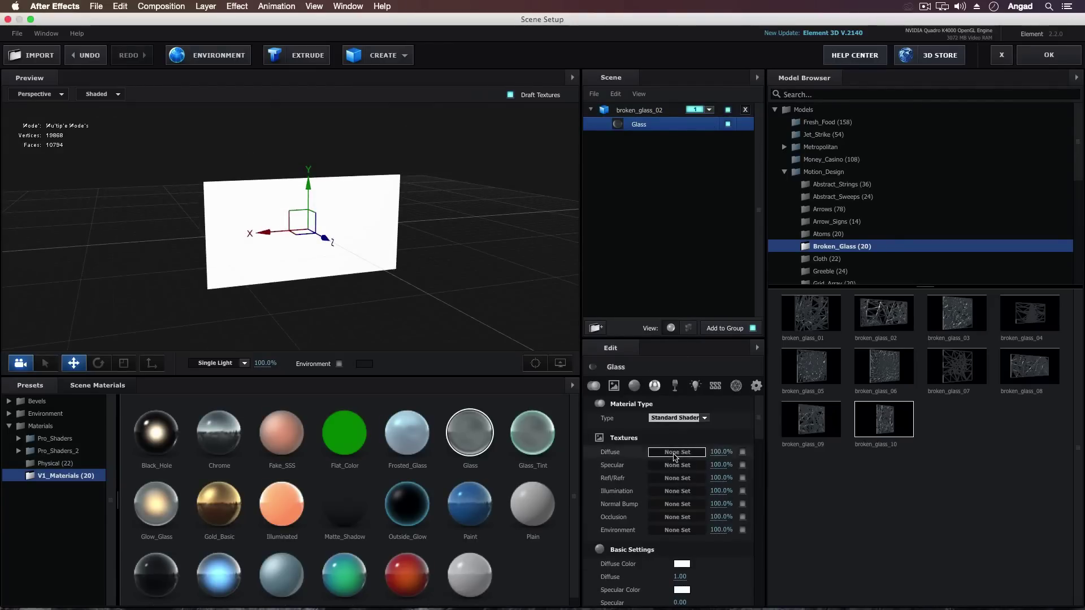
Give the Glass material a Dag.png custom-layer diffuse texture and lower its forced opacity.
click(674, 453)
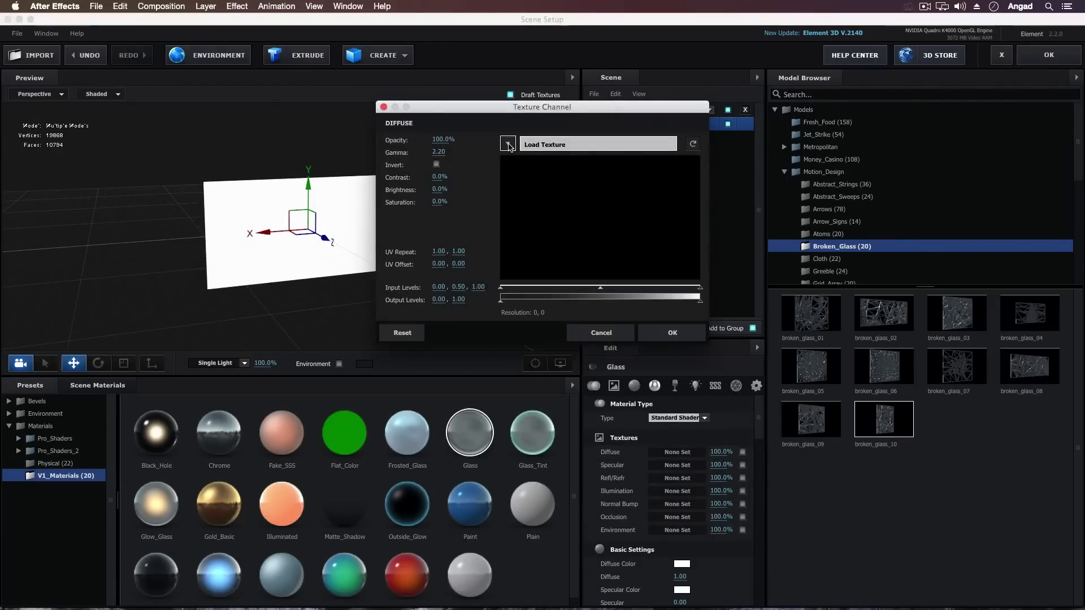
click(508, 144)
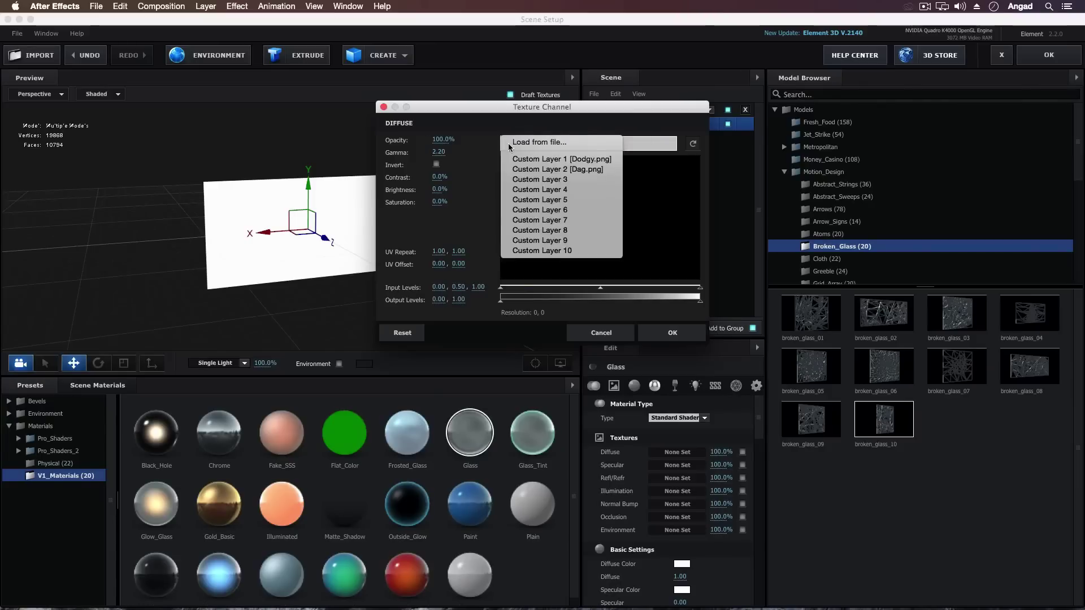
click(585, 171)
click(676, 334)
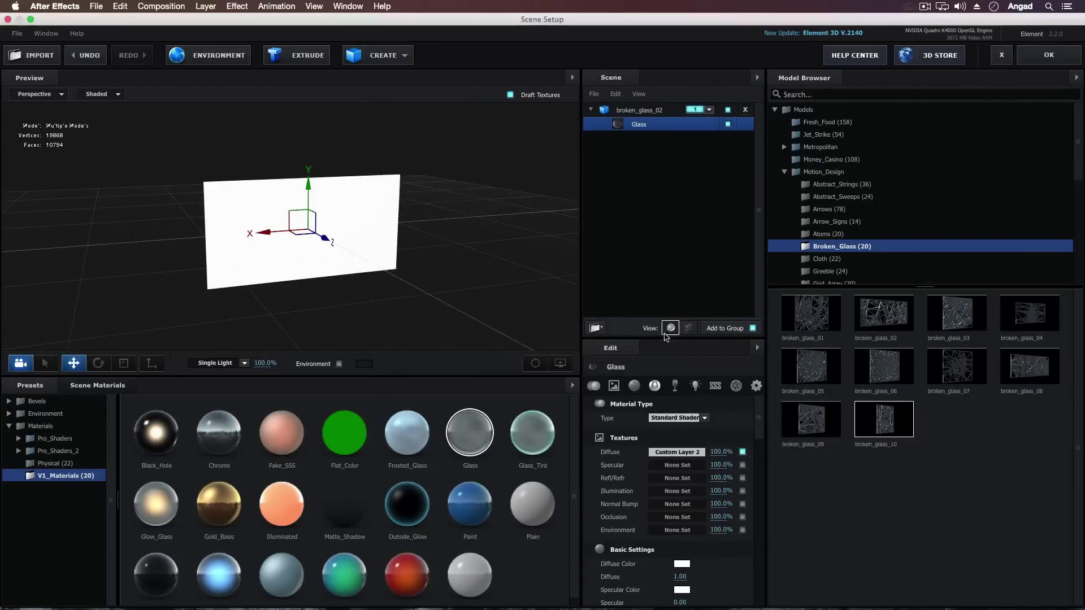
scroll(678, 509, down, 10)
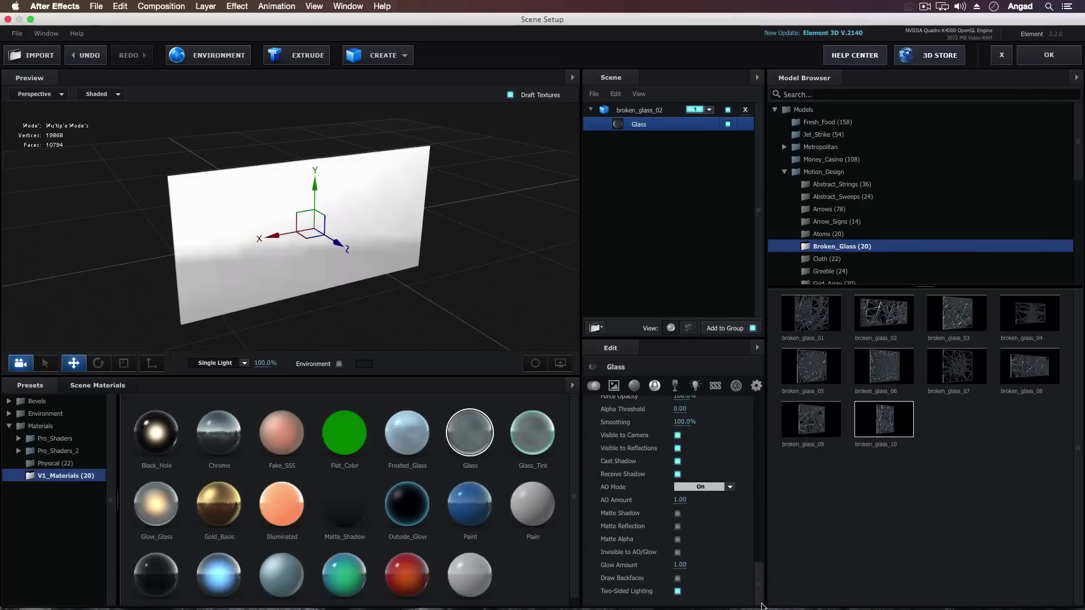
drag(761, 603, 761, 581)
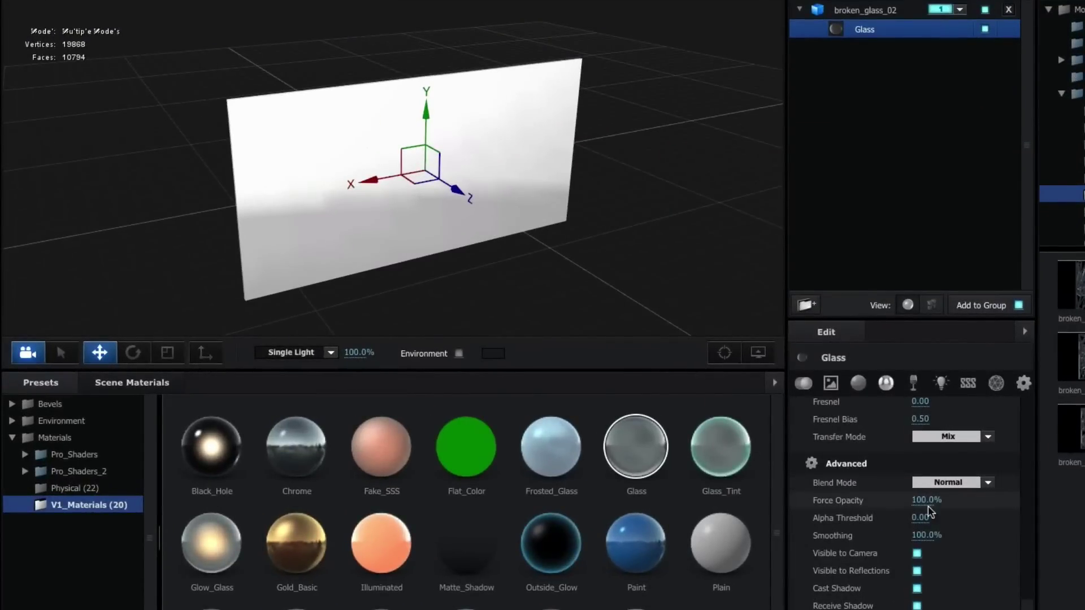
drag(923, 496, 916, 498)
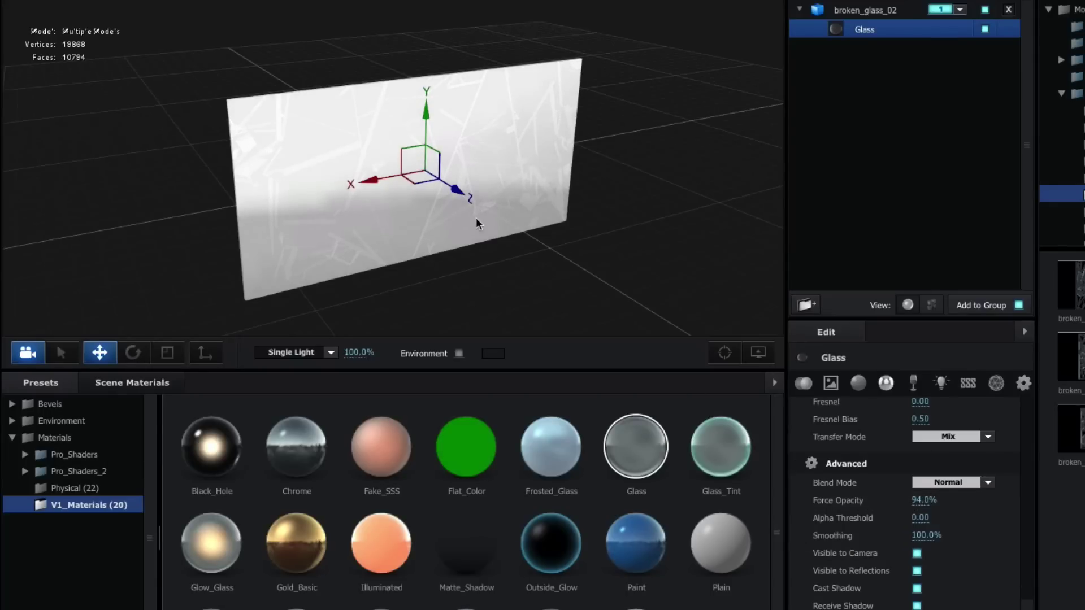
Set the scene environment to Custom Layer 1 [Dodgy.png] and check the glass reflections.
drag(472, 216, 448, 242)
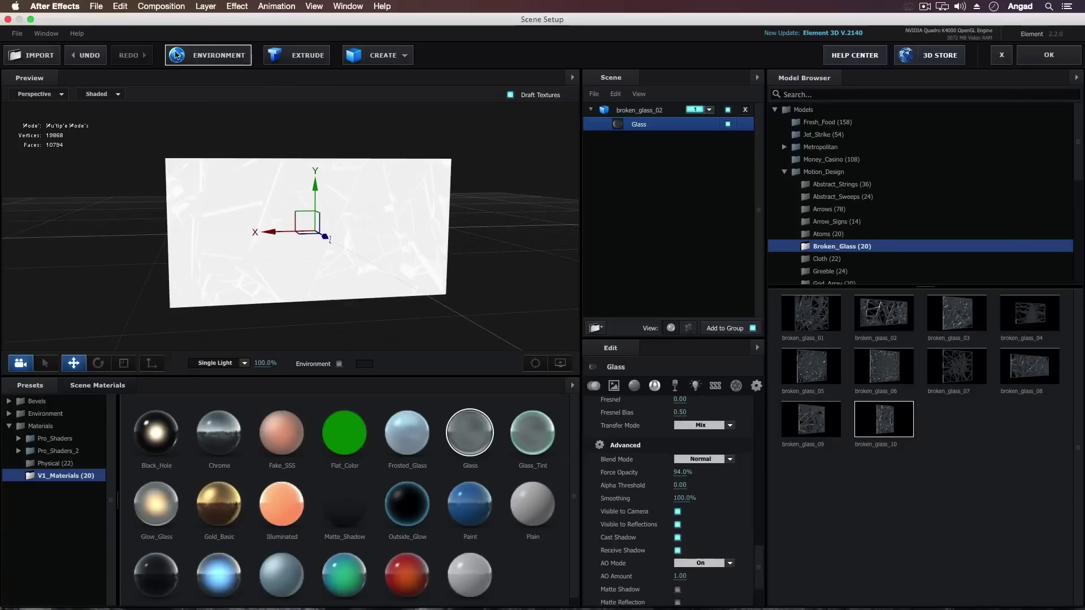
click(177, 55)
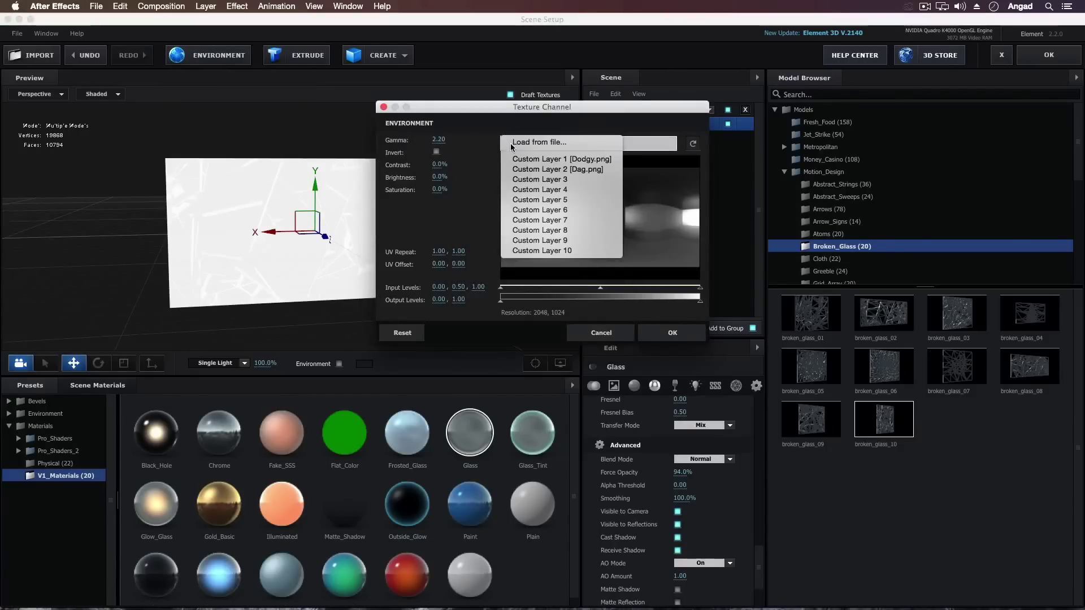
click(541, 160)
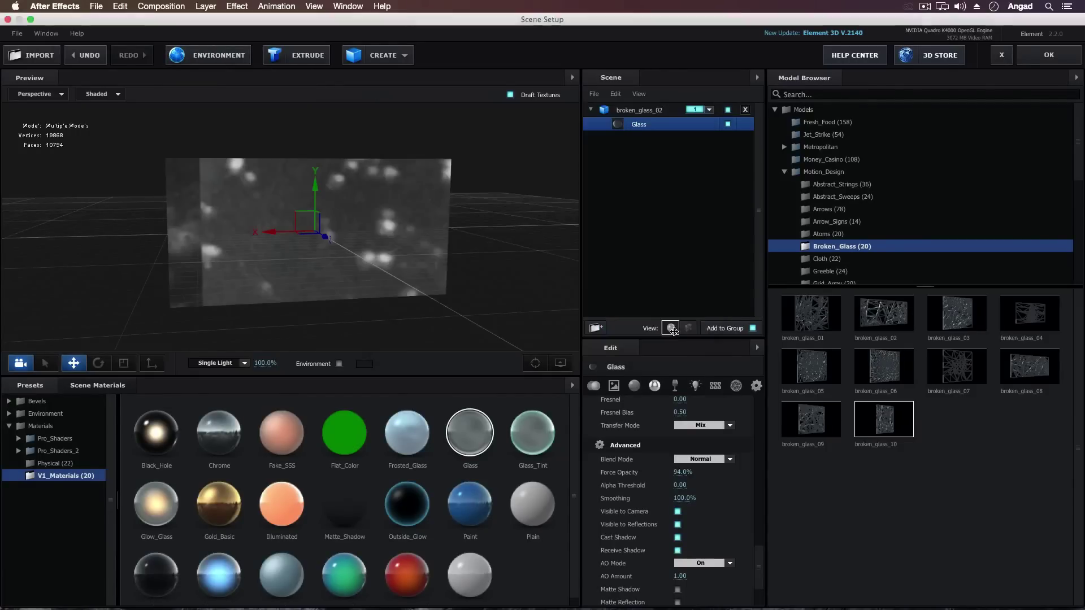
drag(280, 284, 480, 277)
scroll(752, 437, up, 10)
scroll(752, 437, down, 10)
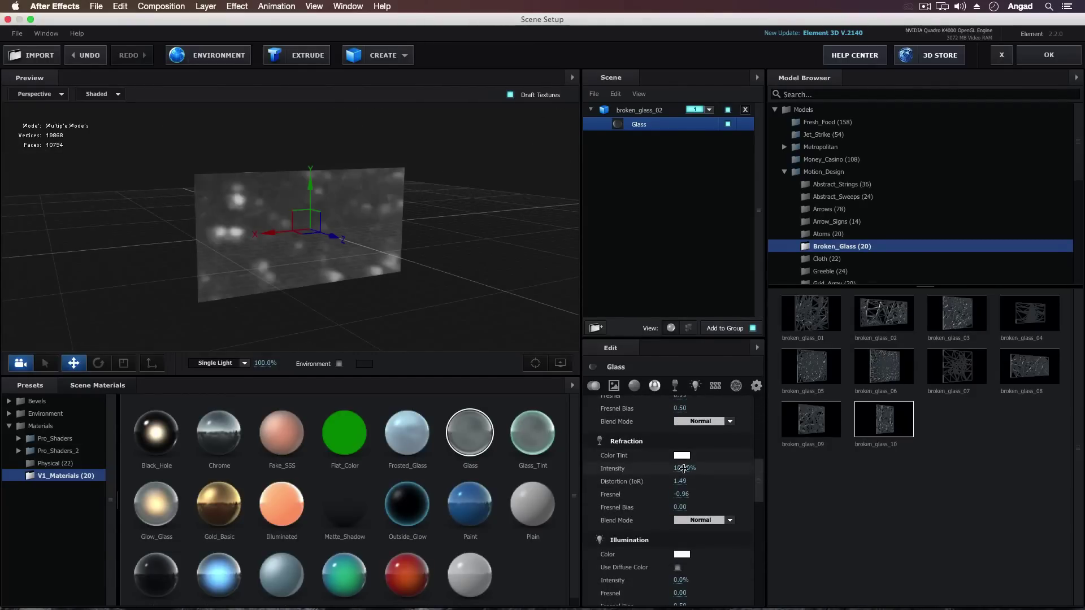
click(639, 110)
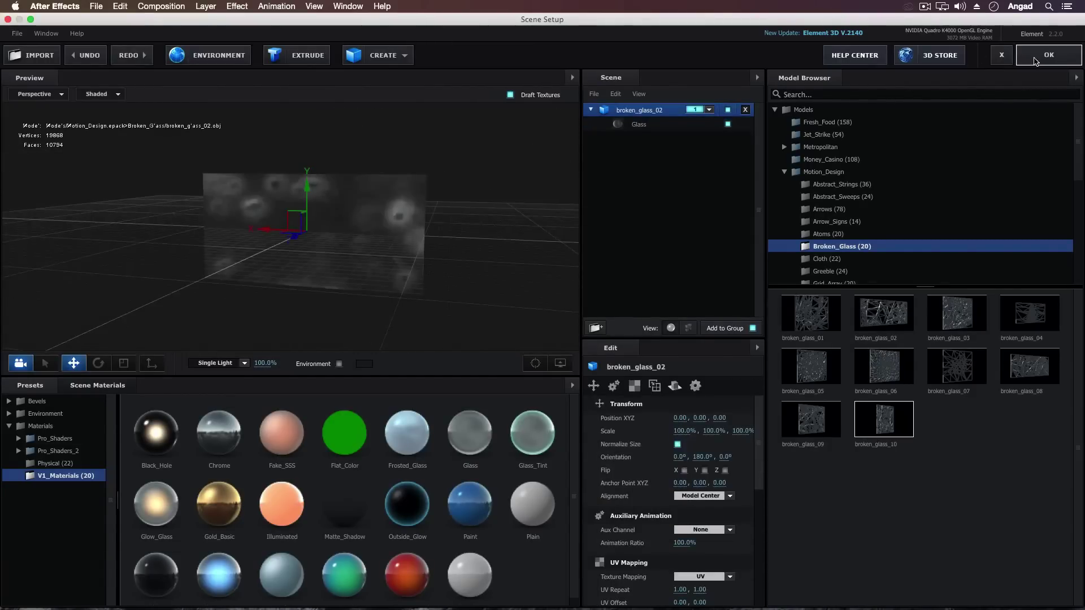
Apply the Element scene and fit the whole composition in the viewer.
click(1049, 54)
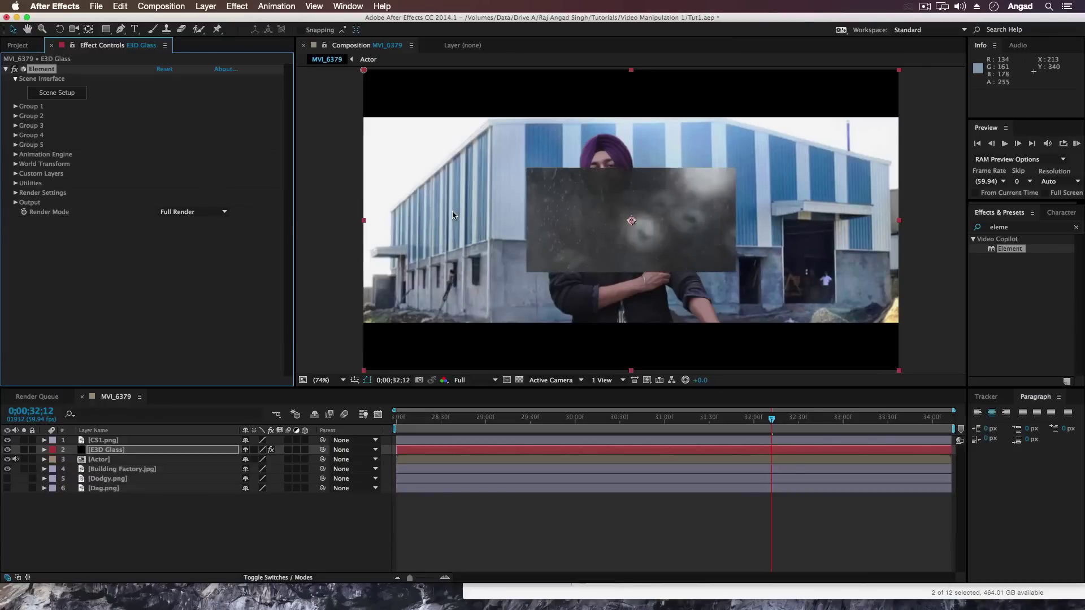
key(slash)
click(321, 380)
click(341, 400)
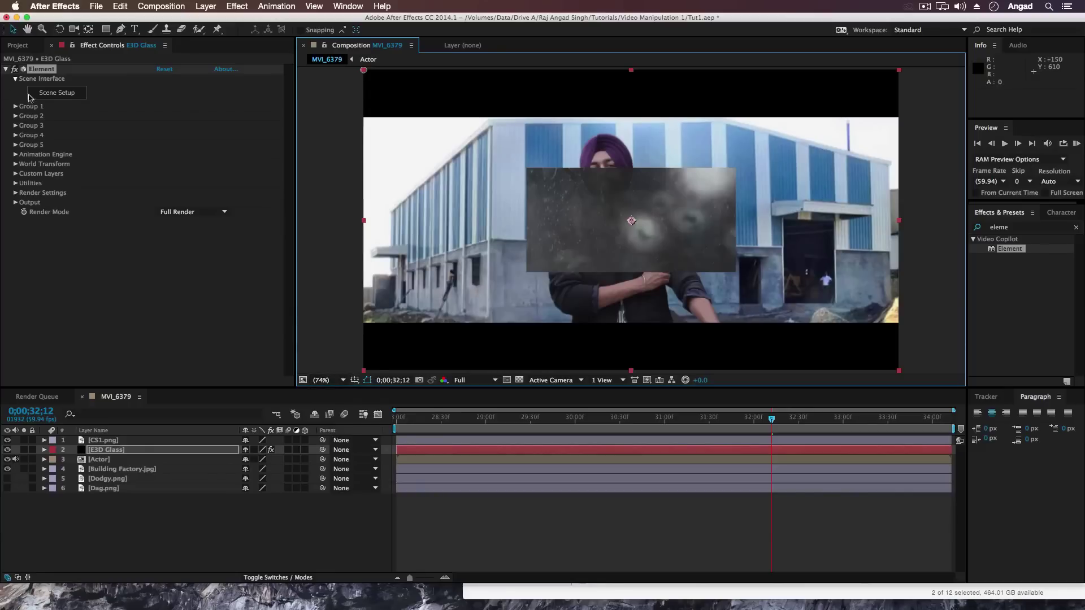
Raise Group 1 Particle Size to 25.90 and enable Multi-Object.
click(15, 107)
click(25, 136)
drag(169, 144, 253, 147)
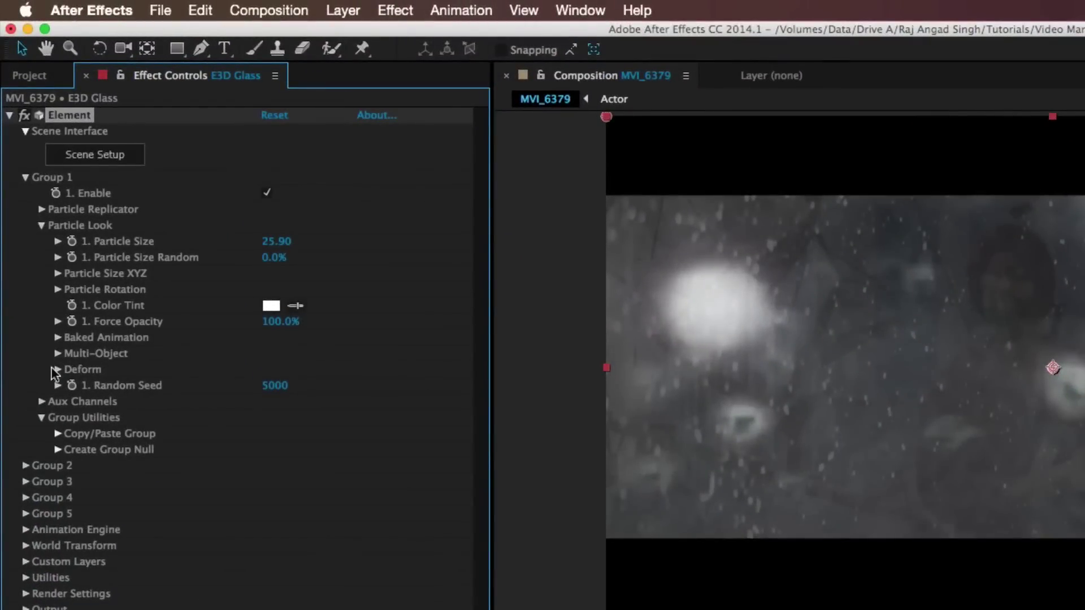
click(58, 354)
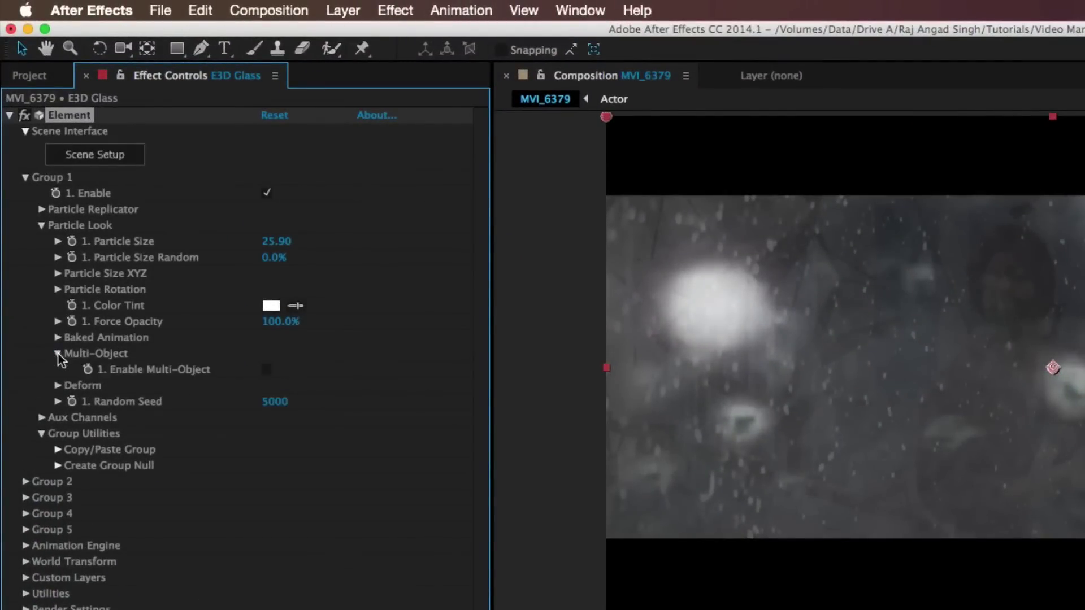
click(268, 369)
scroll(326, 466, down, 3)
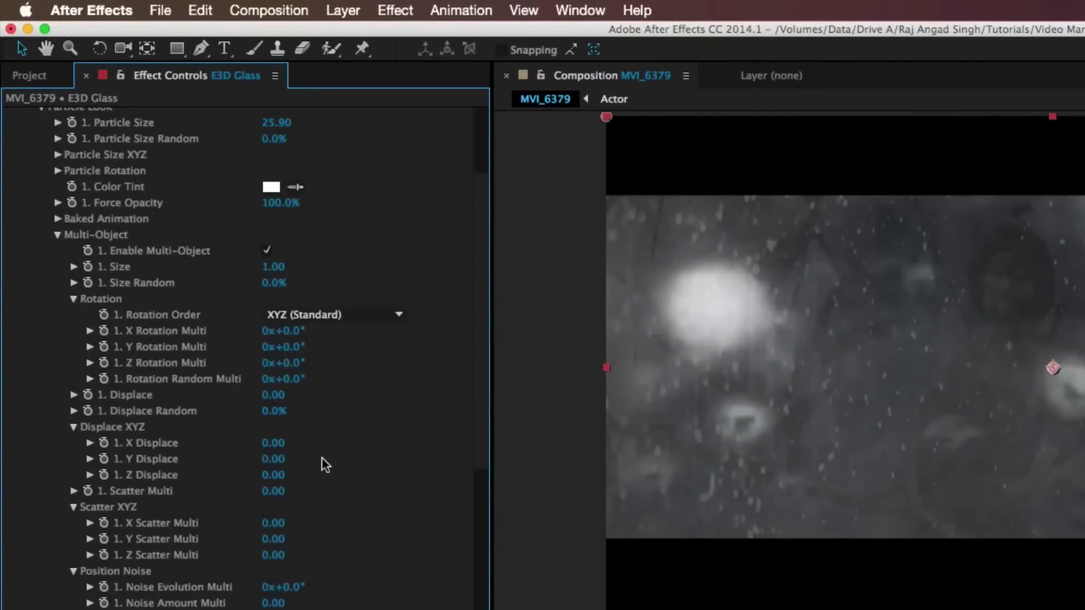
scroll(191, 317, down, 1)
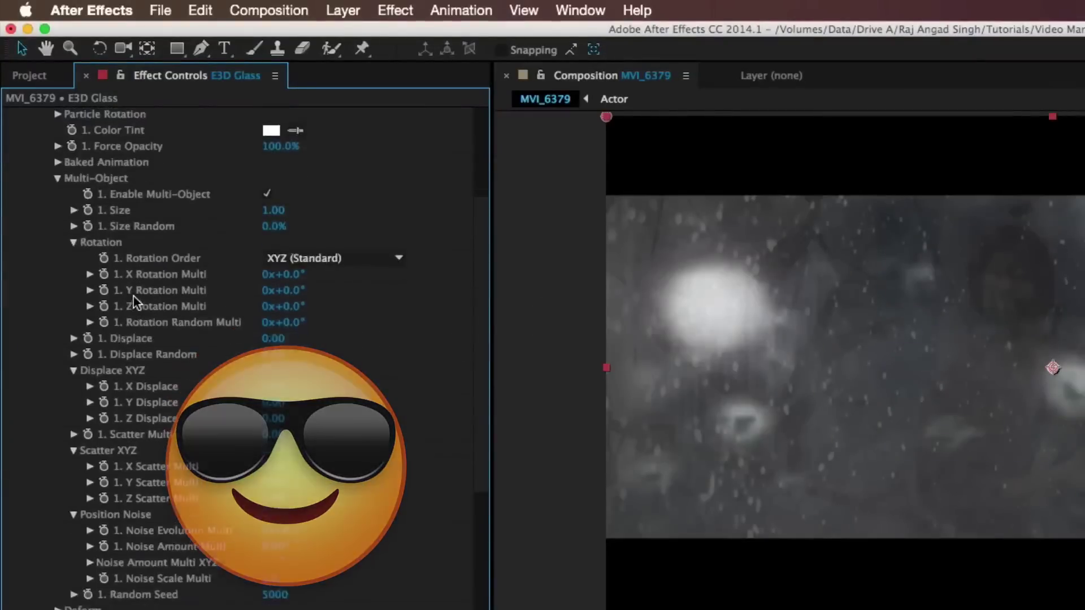
scroll(133, 296, down, 4)
scroll(133, 296, up, 4)
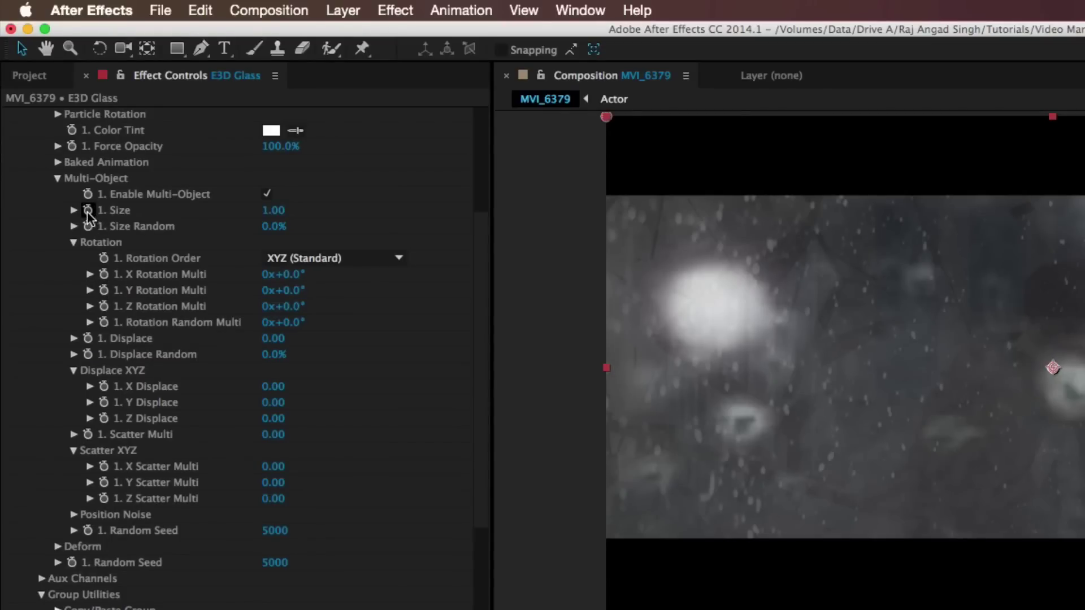
Keyframe Size, Rotation Random Multi, Displace and Scatter Multi, then list the E3D Glass keyframed properties with U.
click(88, 211)
click(103, 323)
click(87, 338)
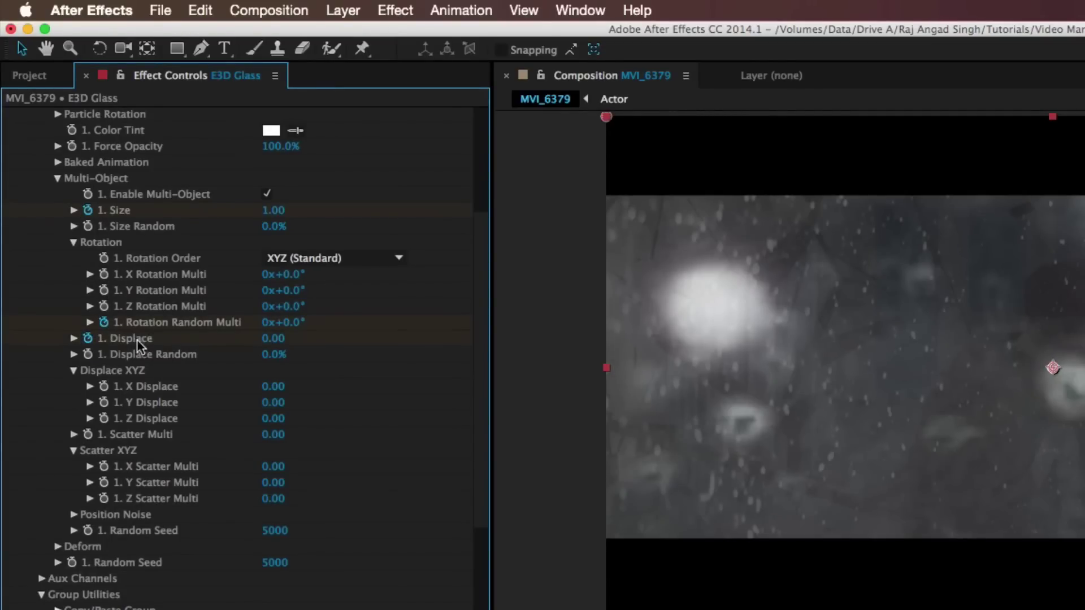
click(89, 434)
scroll(170, 446, up, 5)
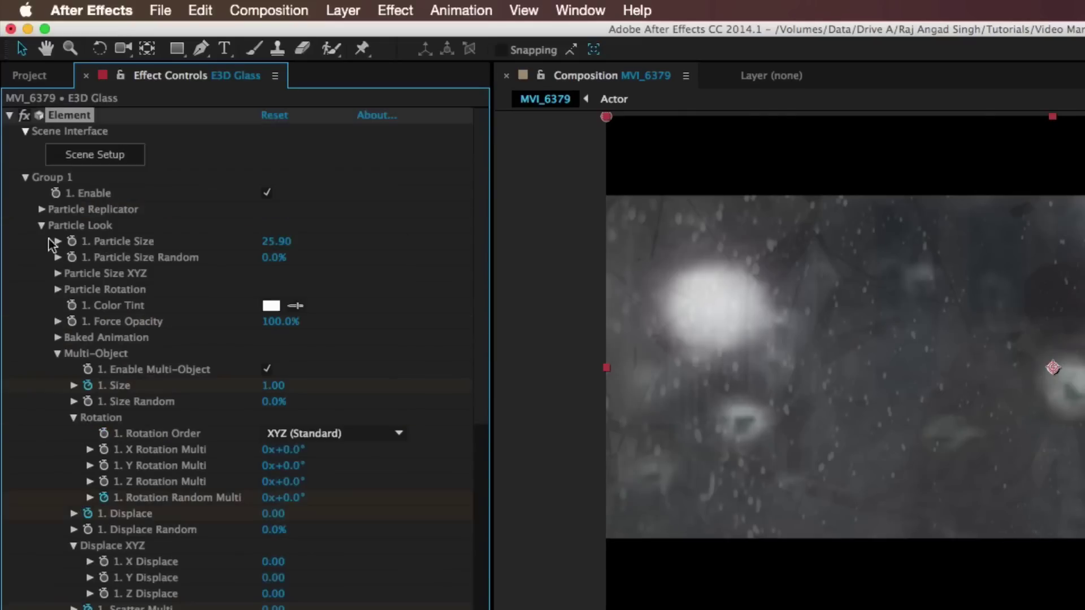
click(42, 225)
click(41, 209)
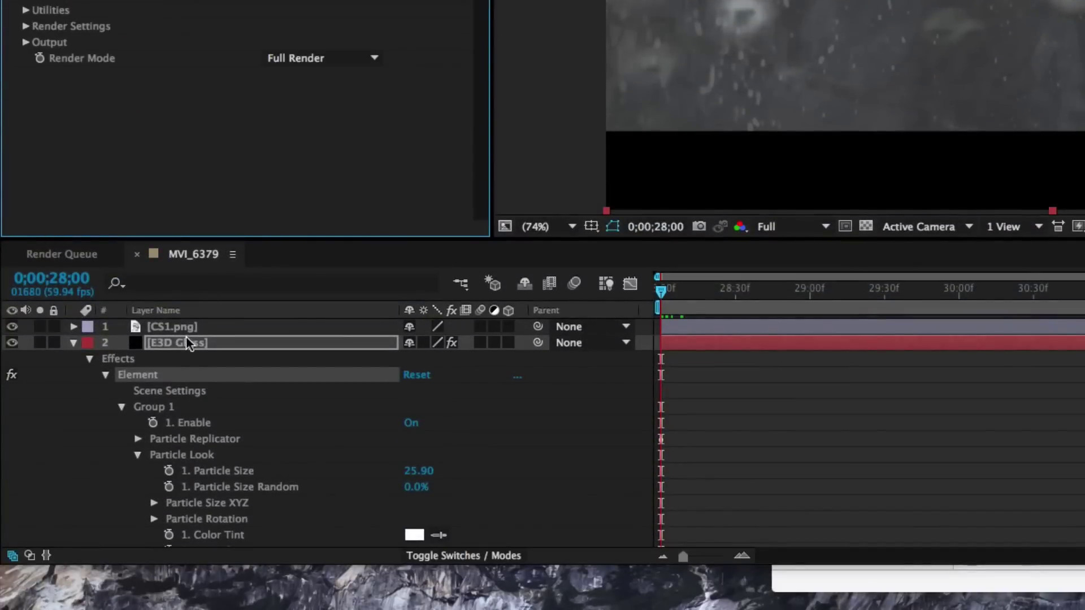
click(185, 339)
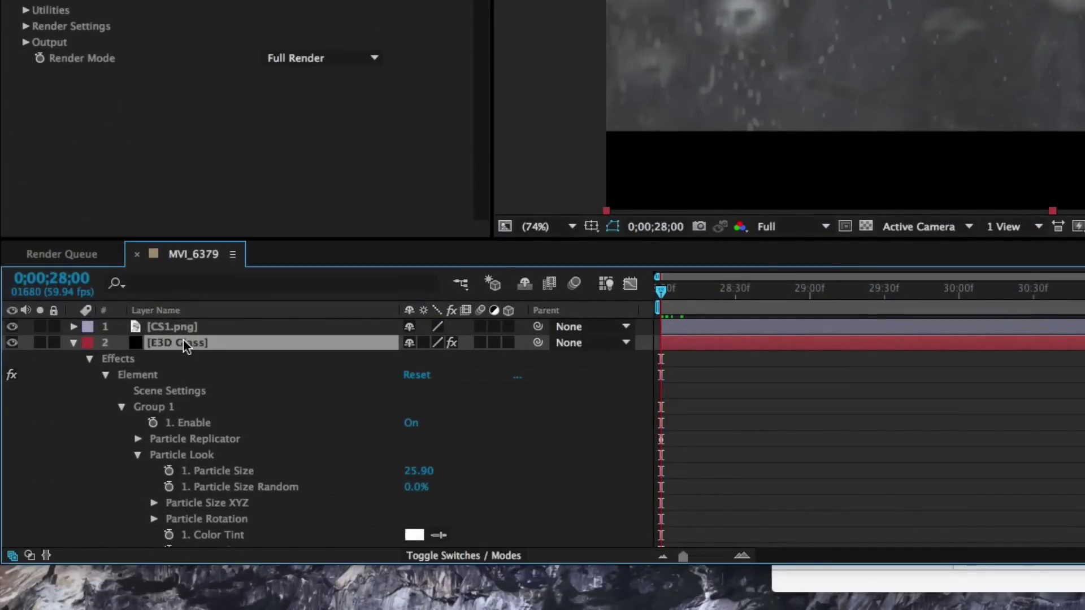
key(u)
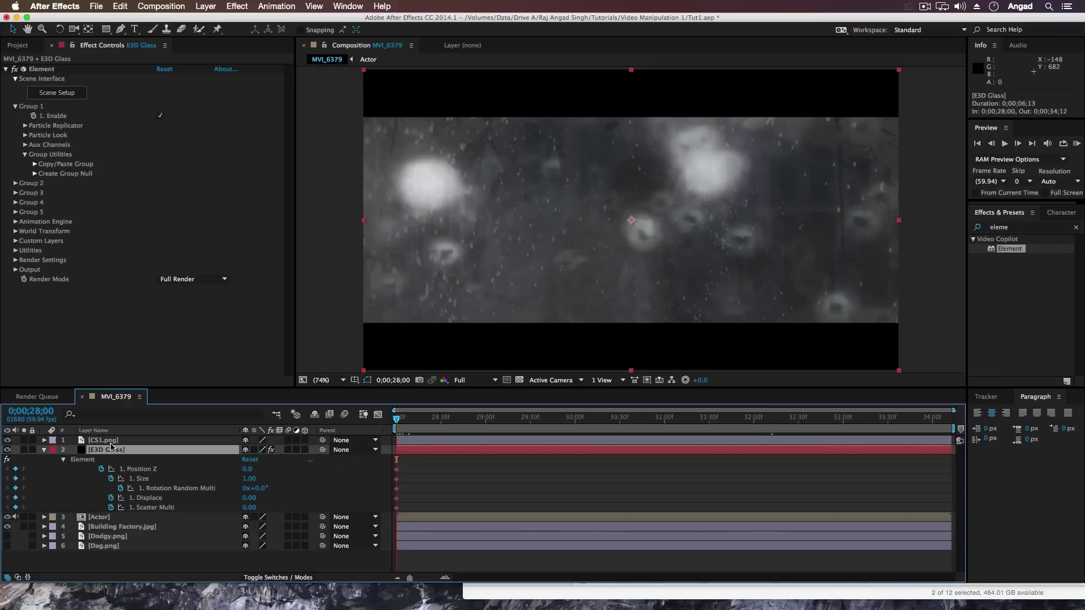
At 0;00;06;12, set Displace 0.47, Scatter Multi 2.68 and Rotation Random Multi 1x+210.0°.
key(space)
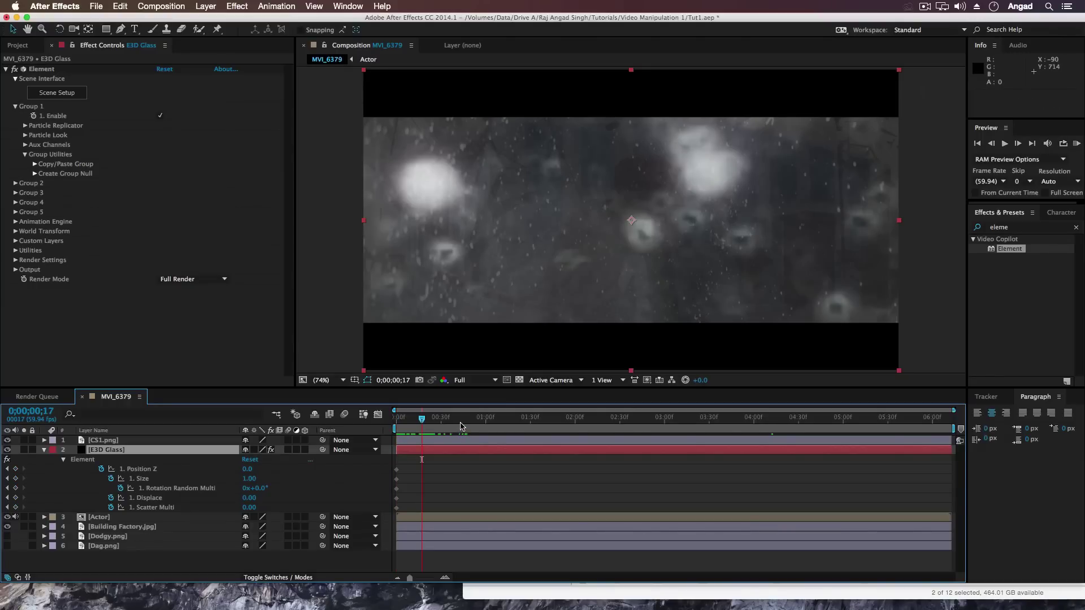
drag(462, 426, 964, 429)
drag(249, 497, 276, 497)
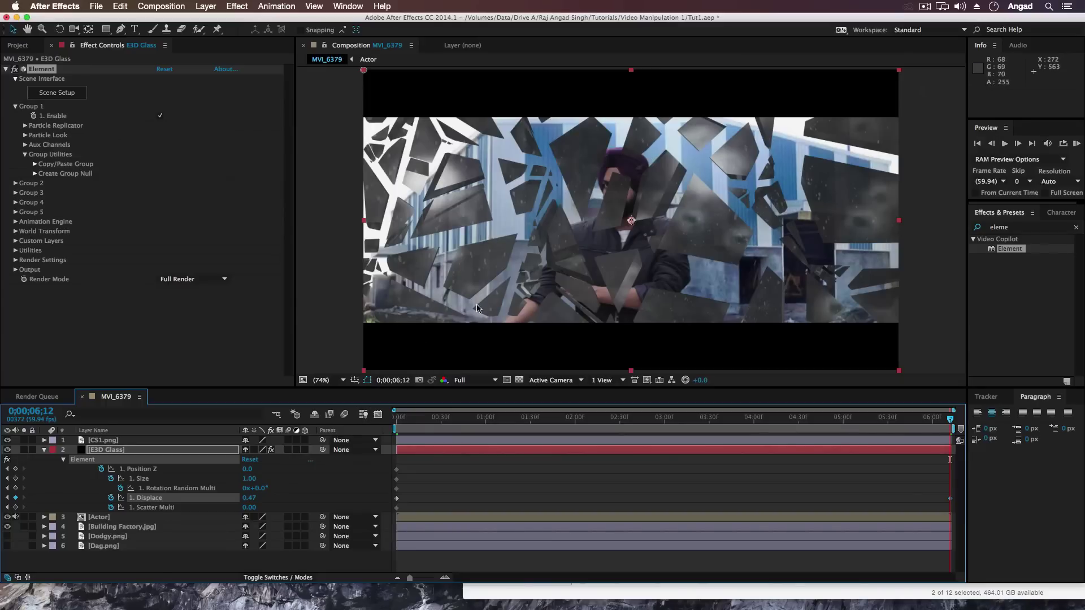
click(149, 510)
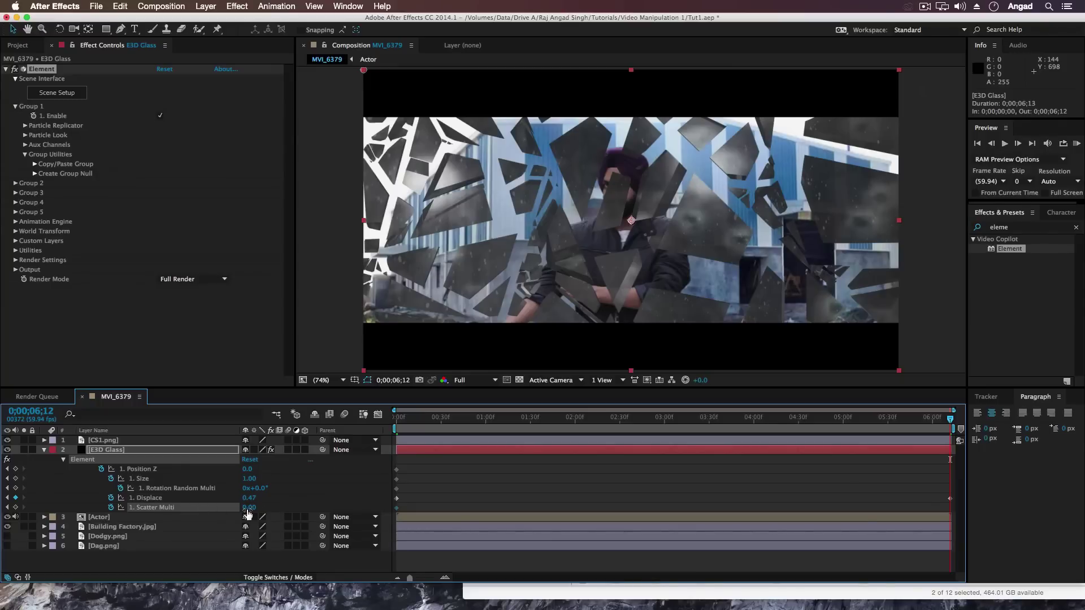
drag(255, 509, 391, 500)
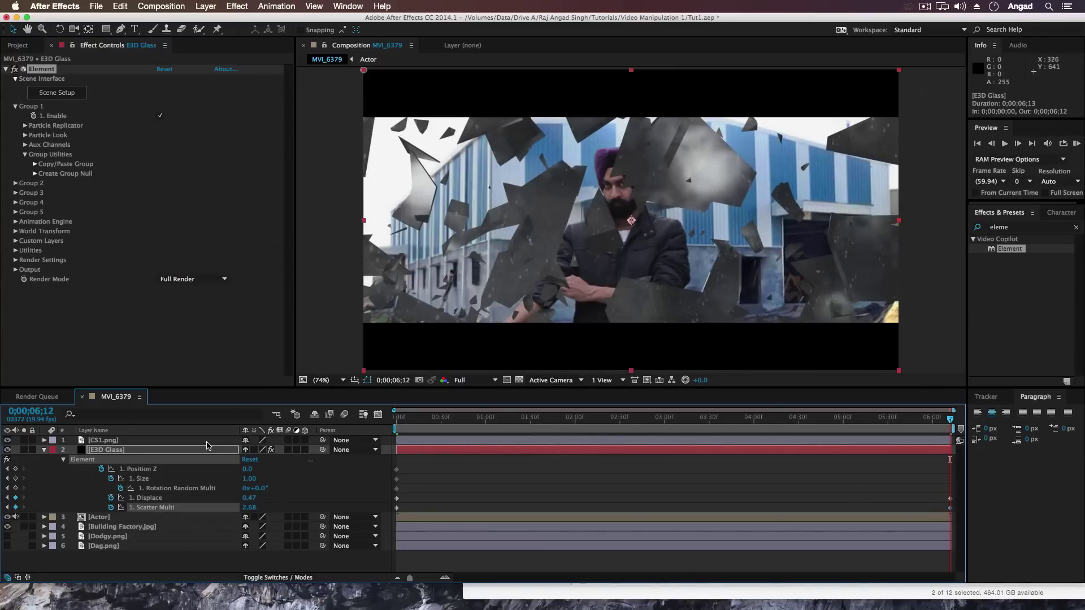
key(F2)
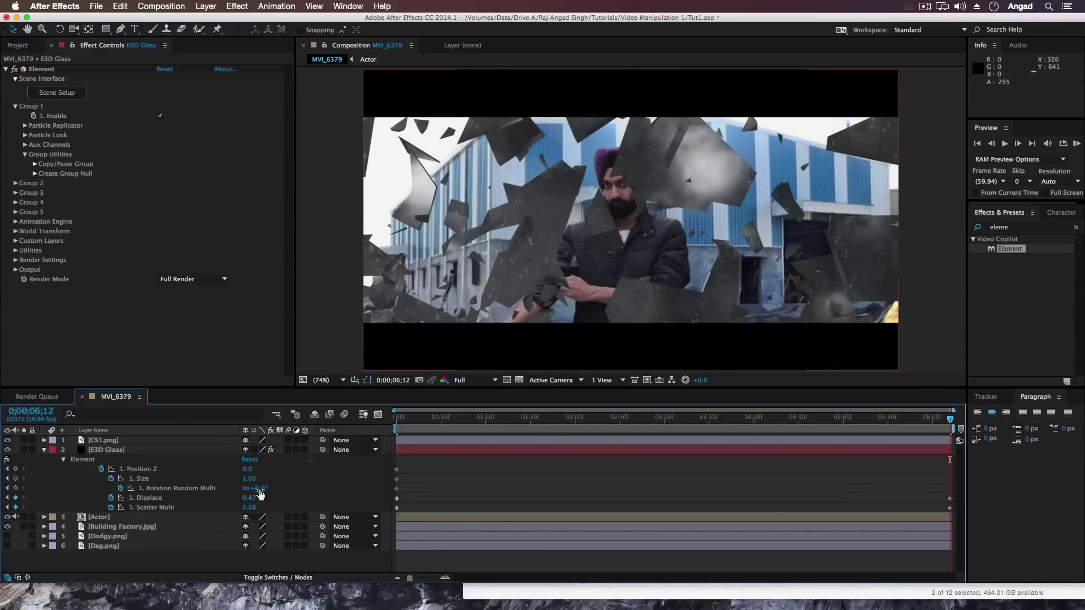
drag(258, 489, 404, 423)
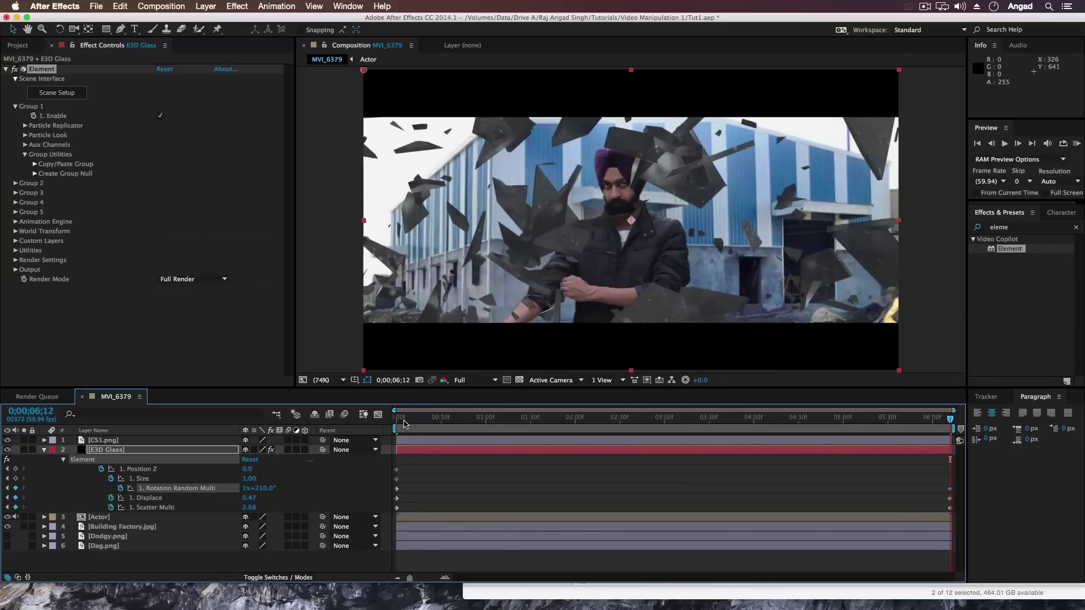
Set the glass shards' Size to 0.70 at the first frame.
shift+click(404, 423)
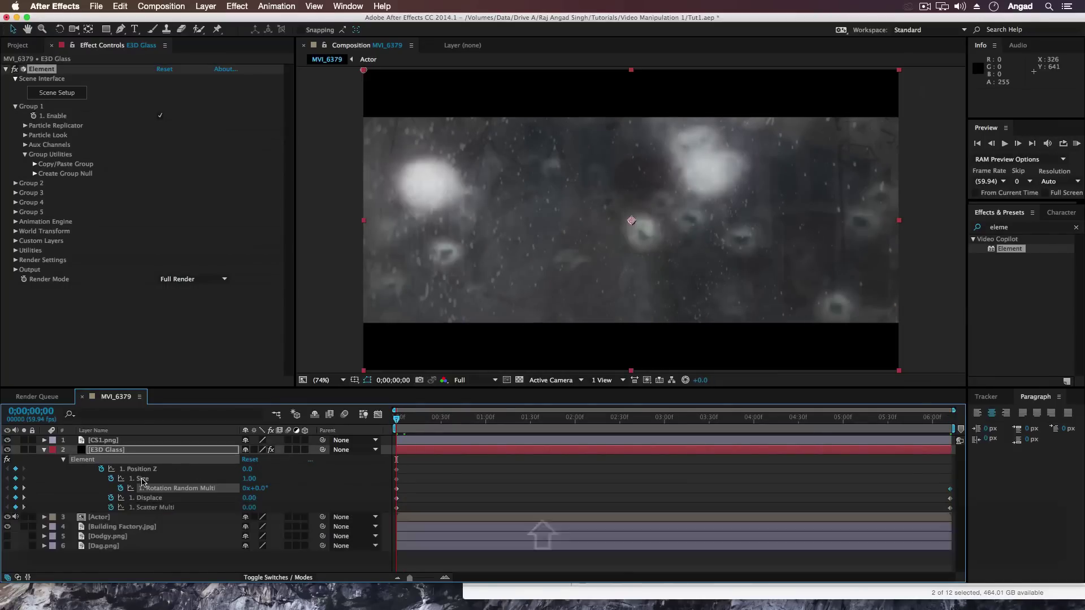
click(148, 479)
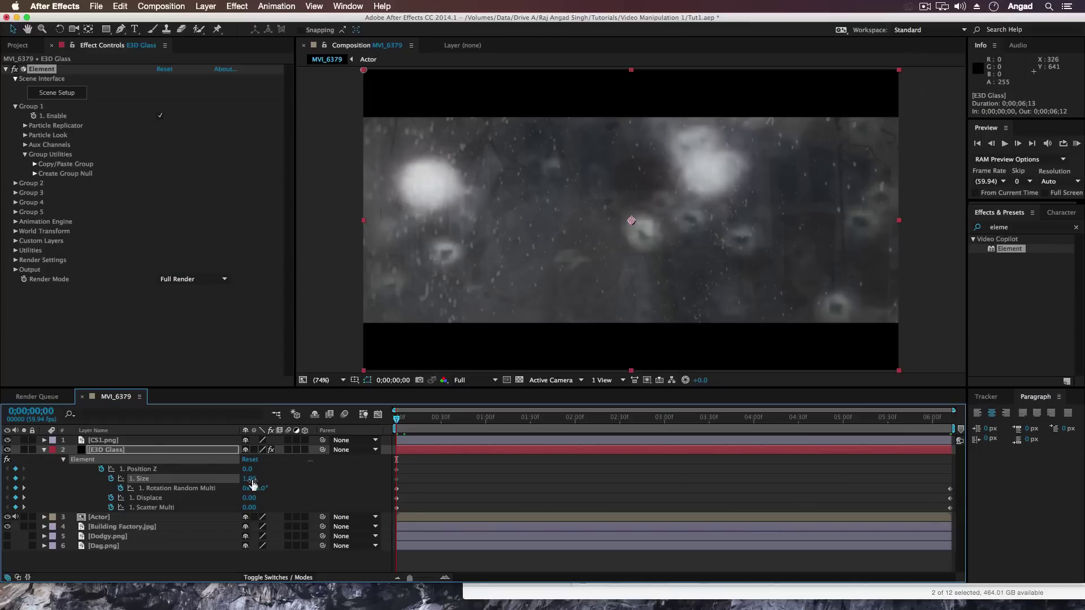
click(250, 480)
text(.7)
key(Return)
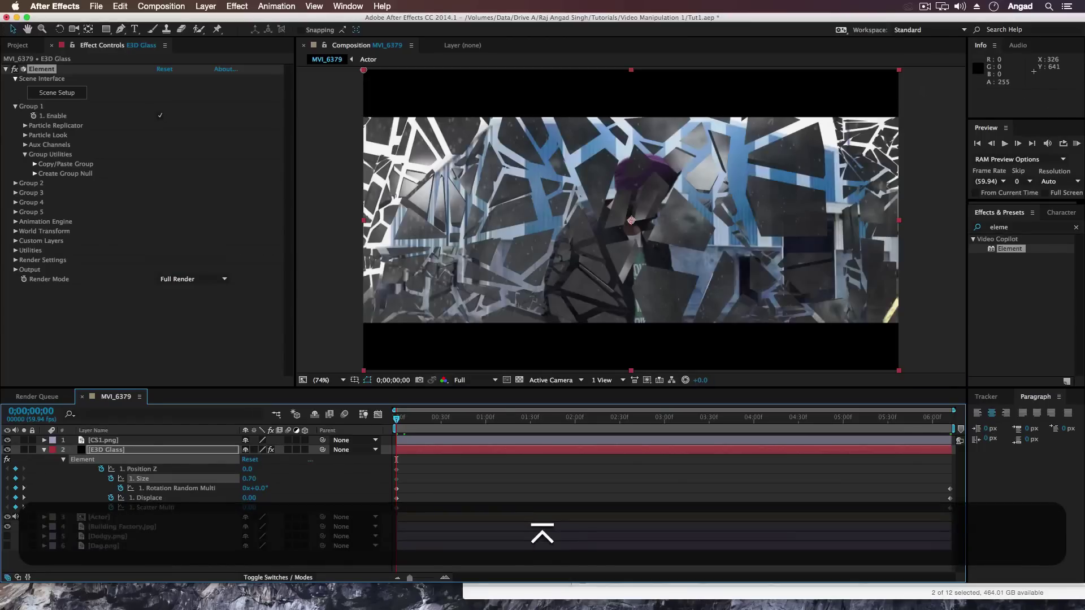
At 0;00;06;12, set Size to 0.50 and Position Z to -450.
shift+click(942, 425)
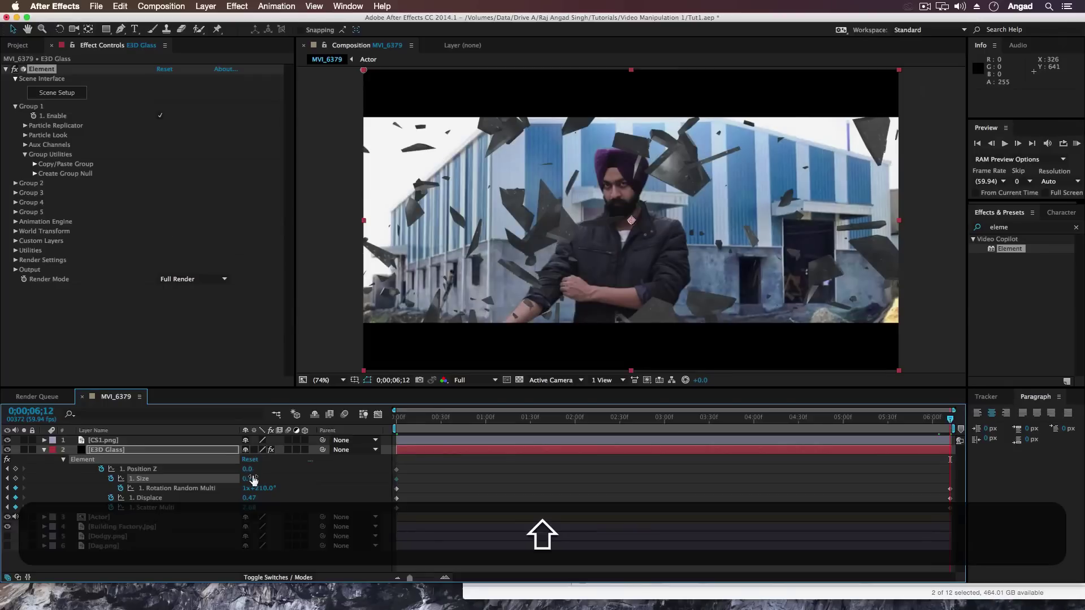
click(252, 479)
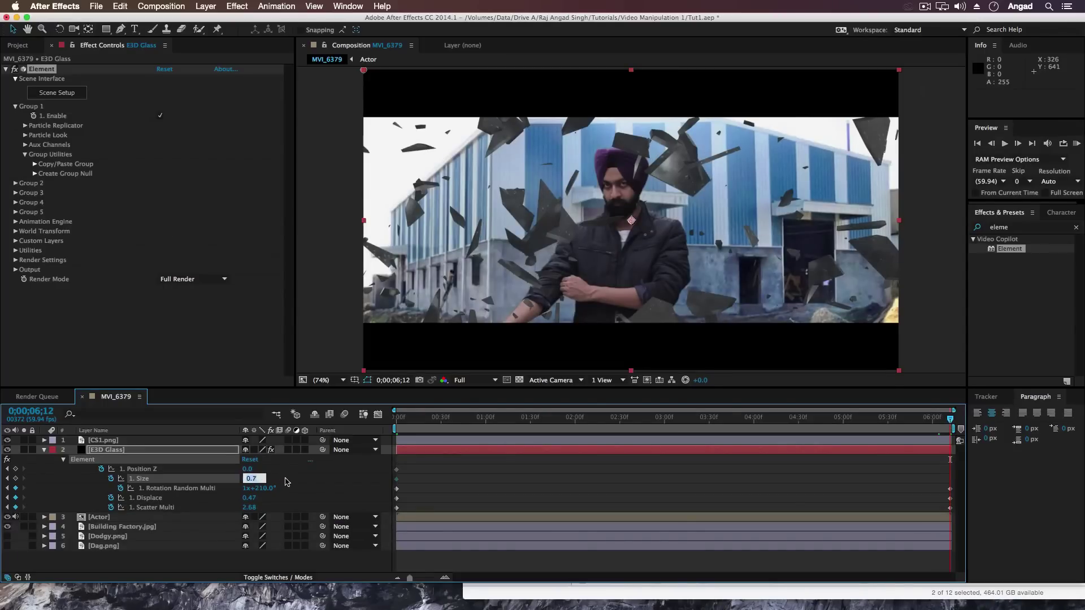
text(0.5)
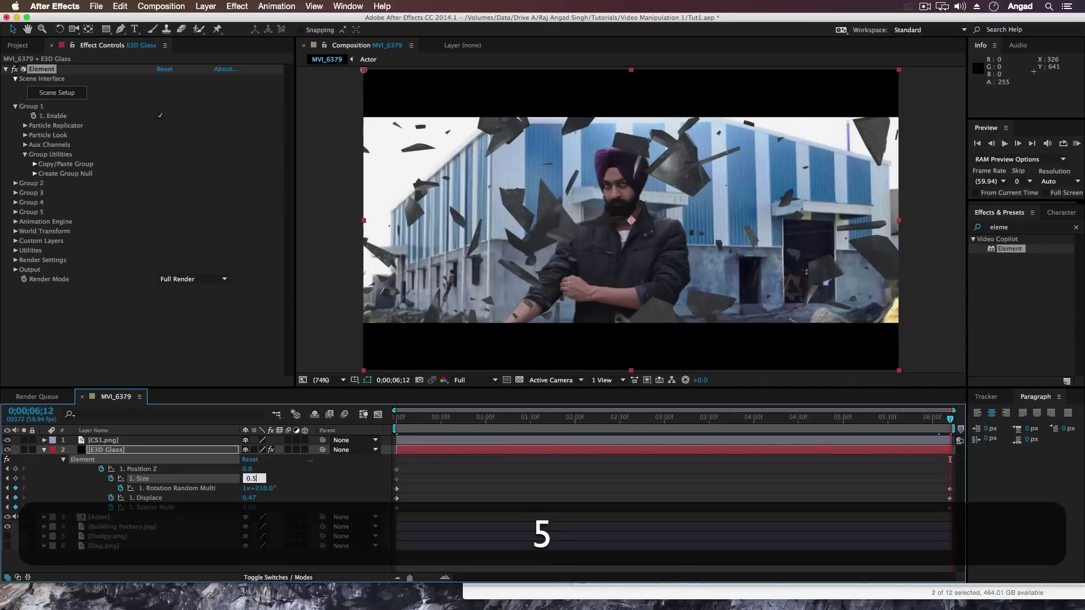
key(Return)
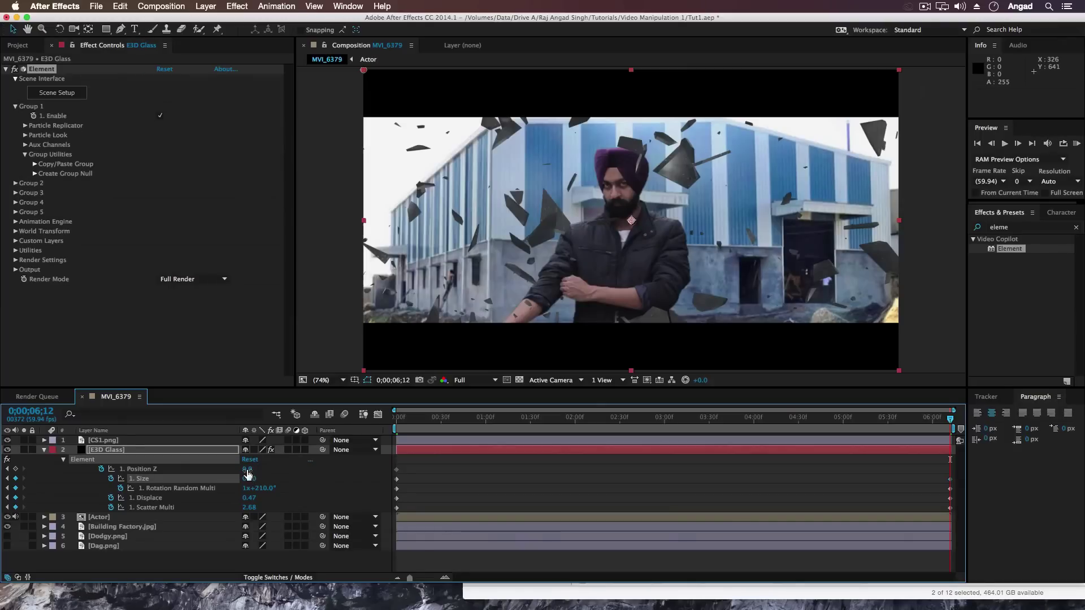
drag(247, 469, 224, 473)
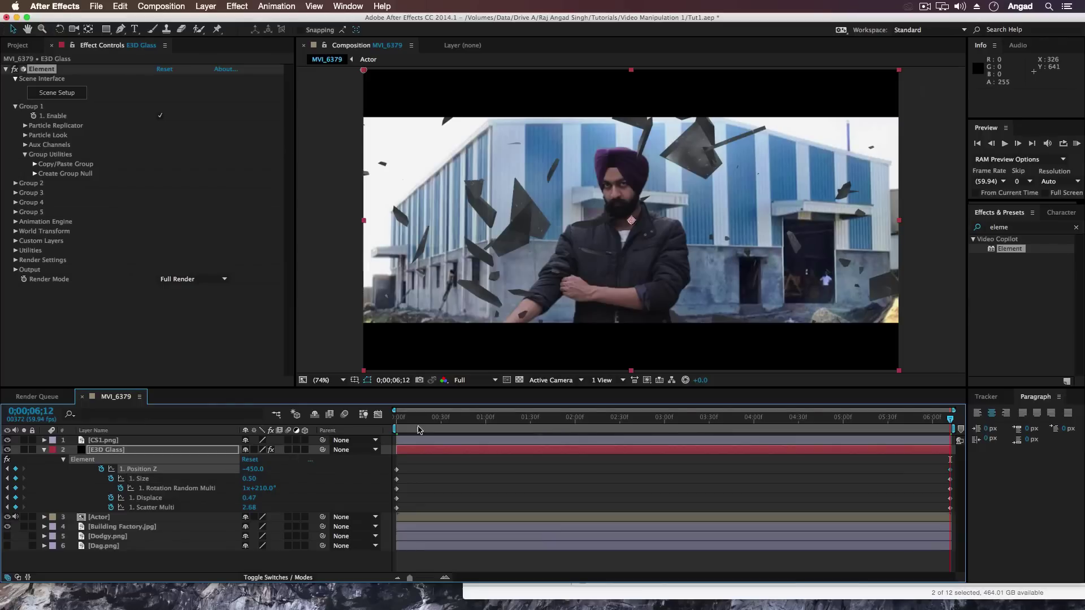
Preview the shard animation and scrub through time to inspect it.
key(KP_0)
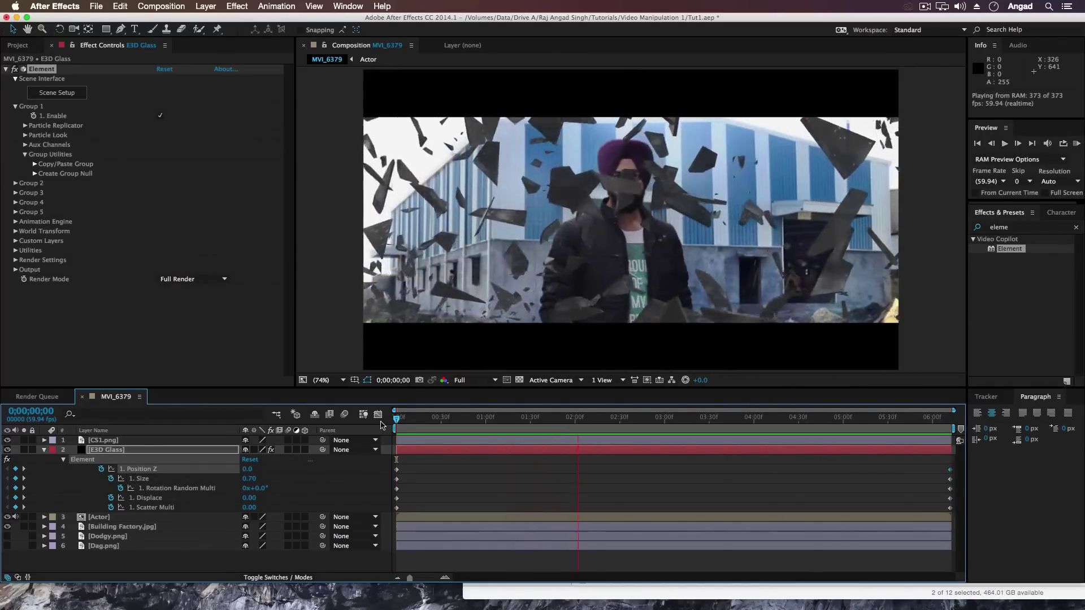
click(571, 428)
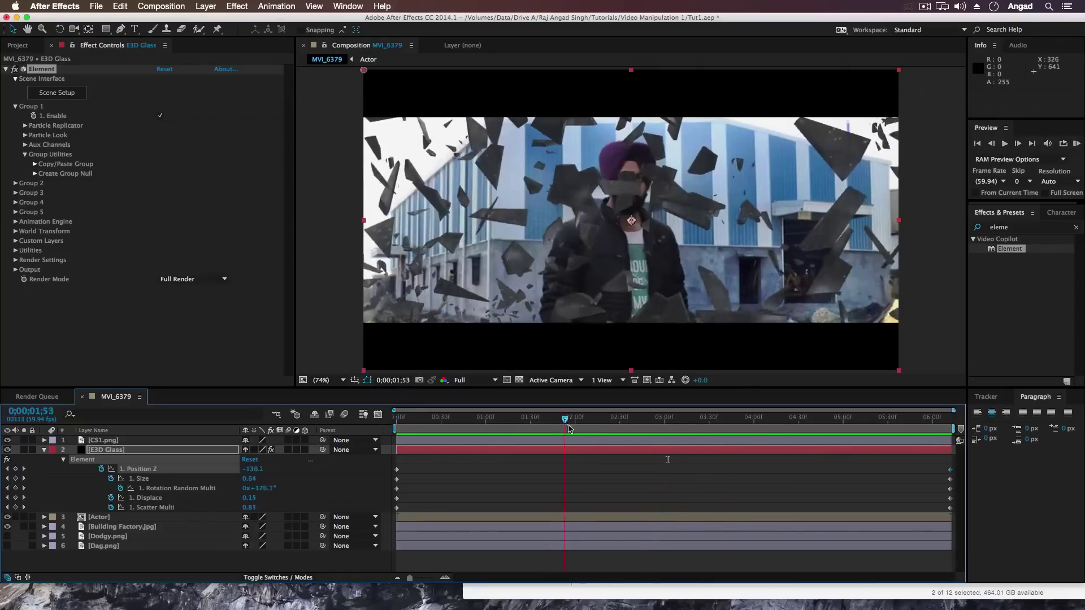
drag(570, 428, 716, 428)
key(space)
Try moving the Particle Replicator Position XY, then undo it to keep 640.0, 360.0.
click(25, 126)
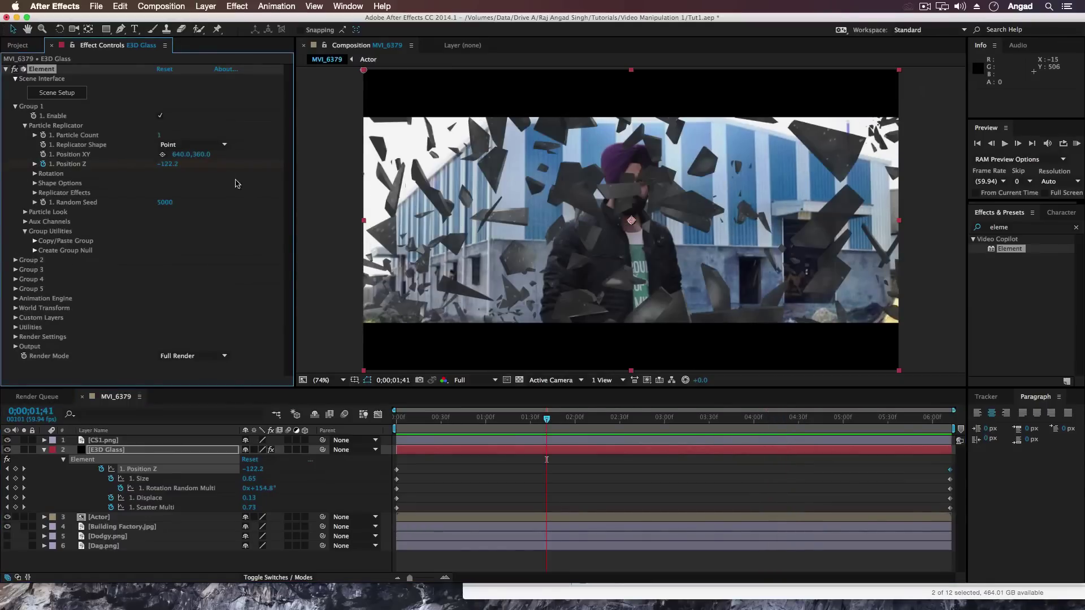
drag(203, 157, 129, 155)
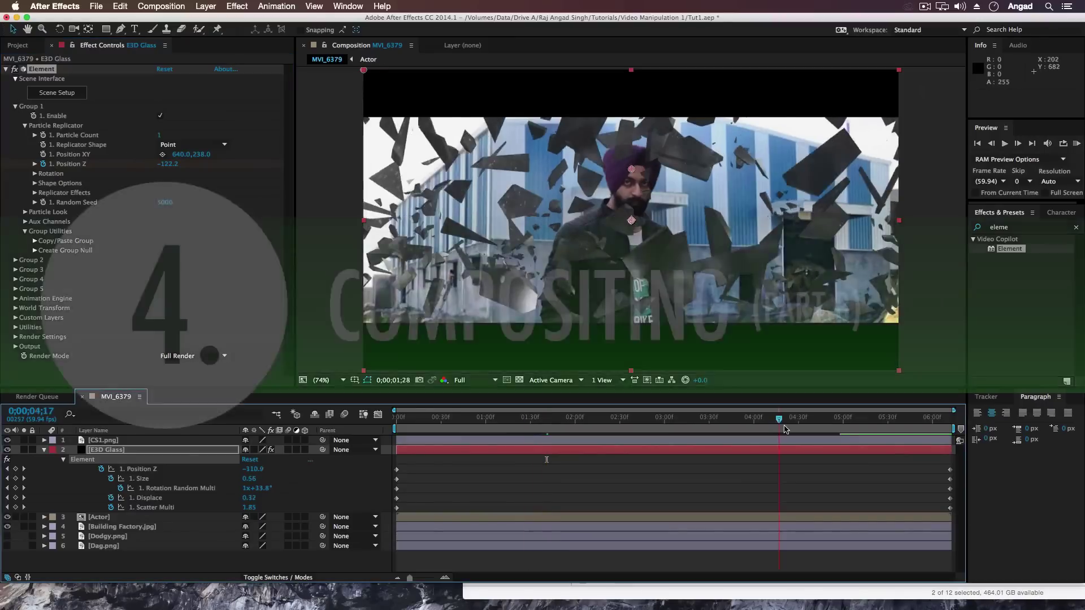
key(super+z)
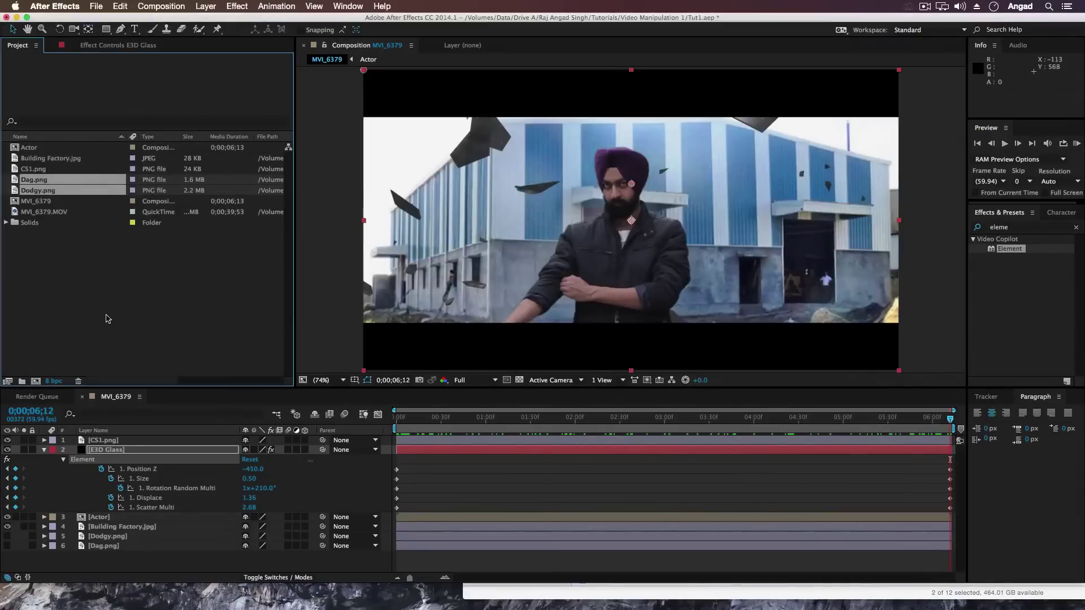
Import Atmosphere_06.mov from 01. Atmospheres and add it to the composition behind the actor.
right_click(72, 295)
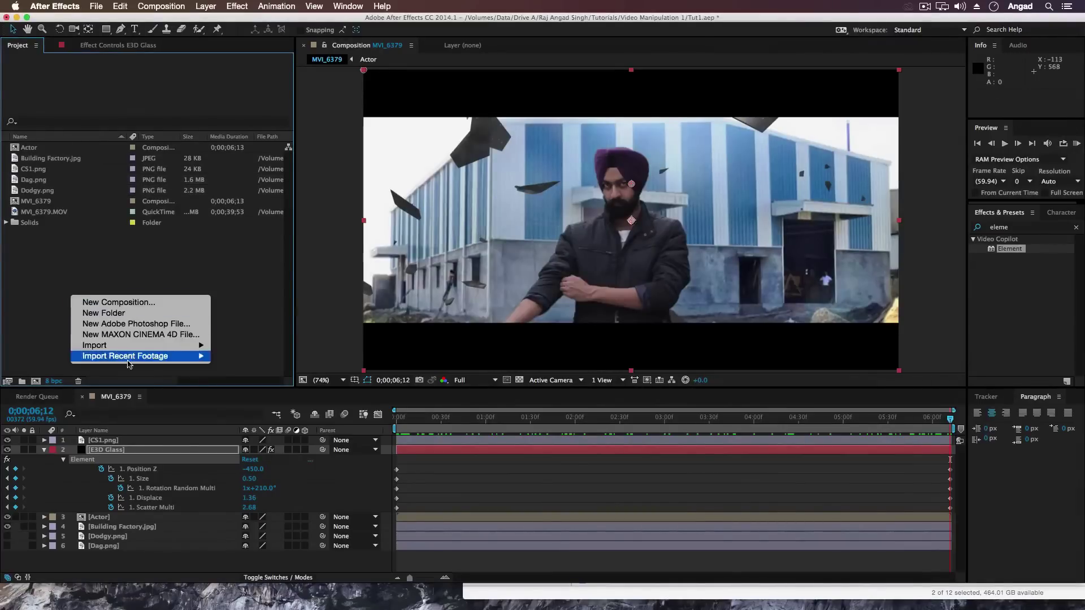
mouse_move(182, 348)
click(233, 345)
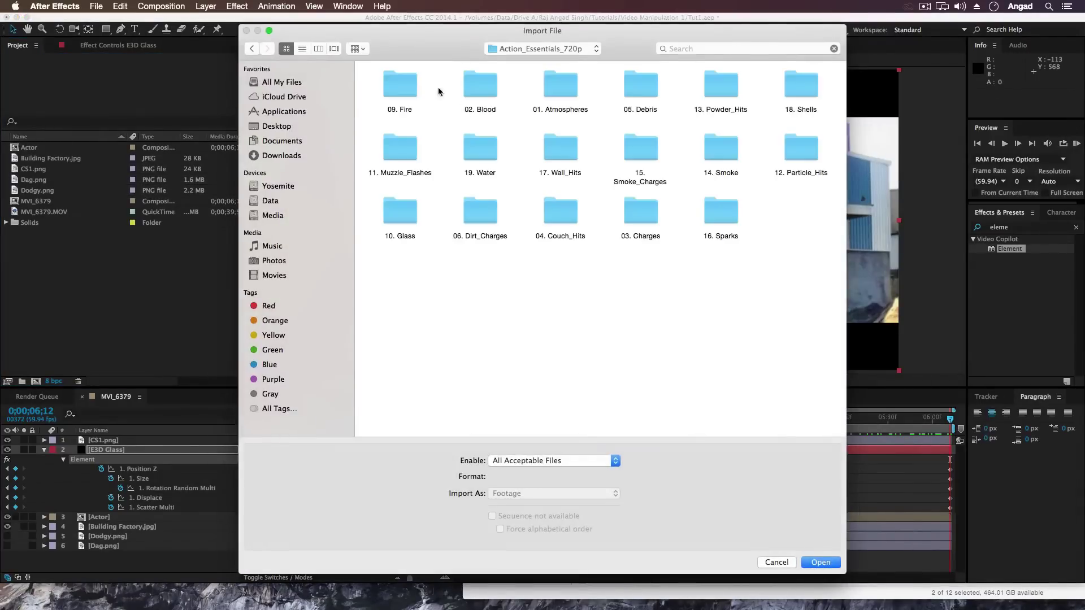
click(567, 93)
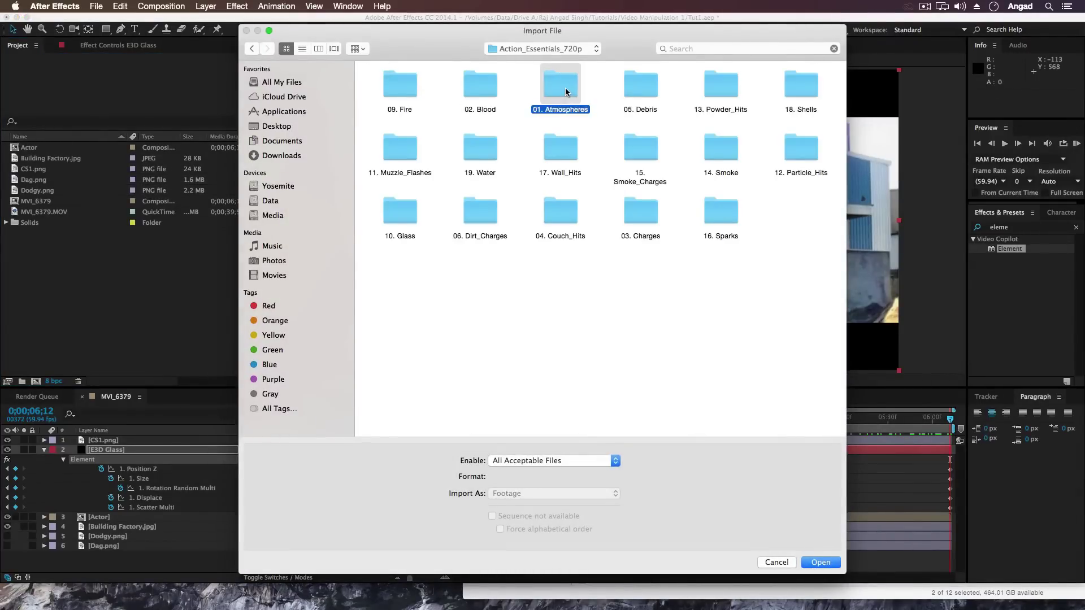
double_click(566, 92)
double_click(548, 90)
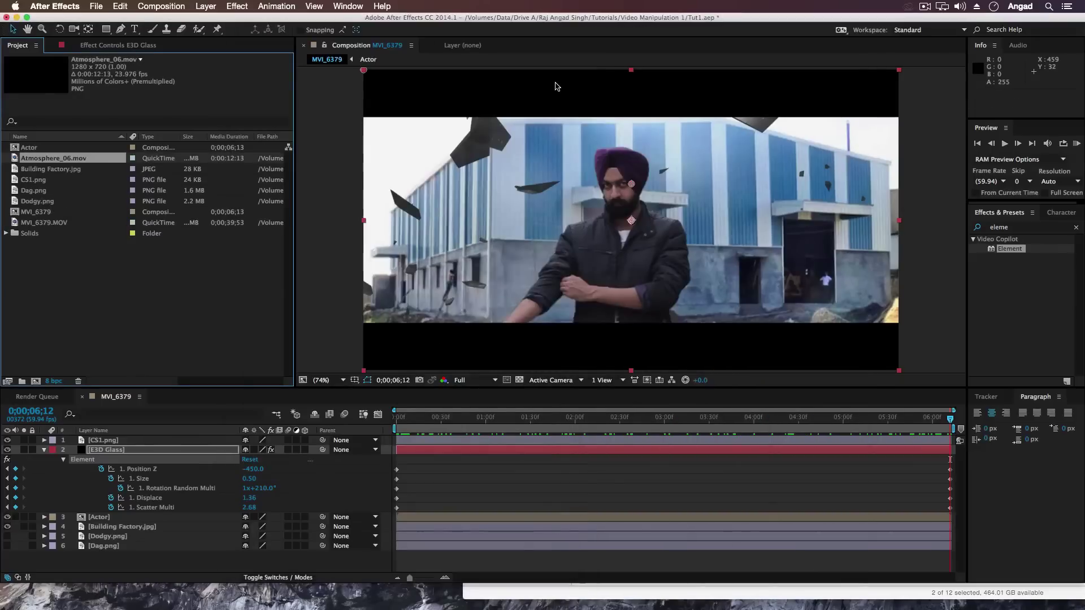
drag(53, 158, 110, 523)
Duplicate the smoke layer, flip it horizontally, enlarge it about twice, and start it three seconds earlier.
key(super+minus)
key(super+minus)
key(super+minus)
key(super+minus)
key(super+d)
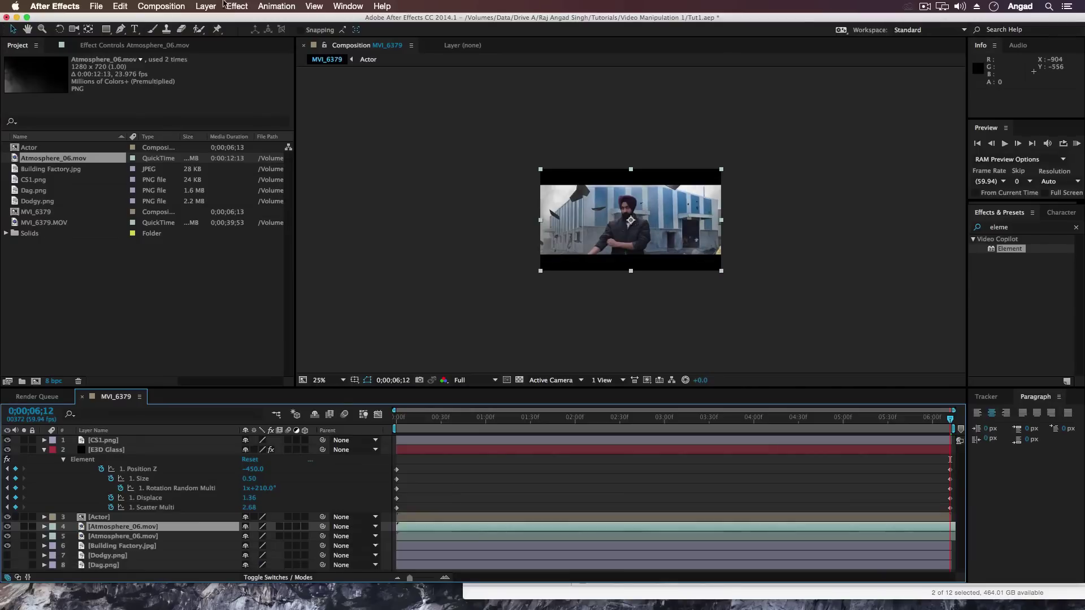
click(206, 6)
mouse_move(269, 131)
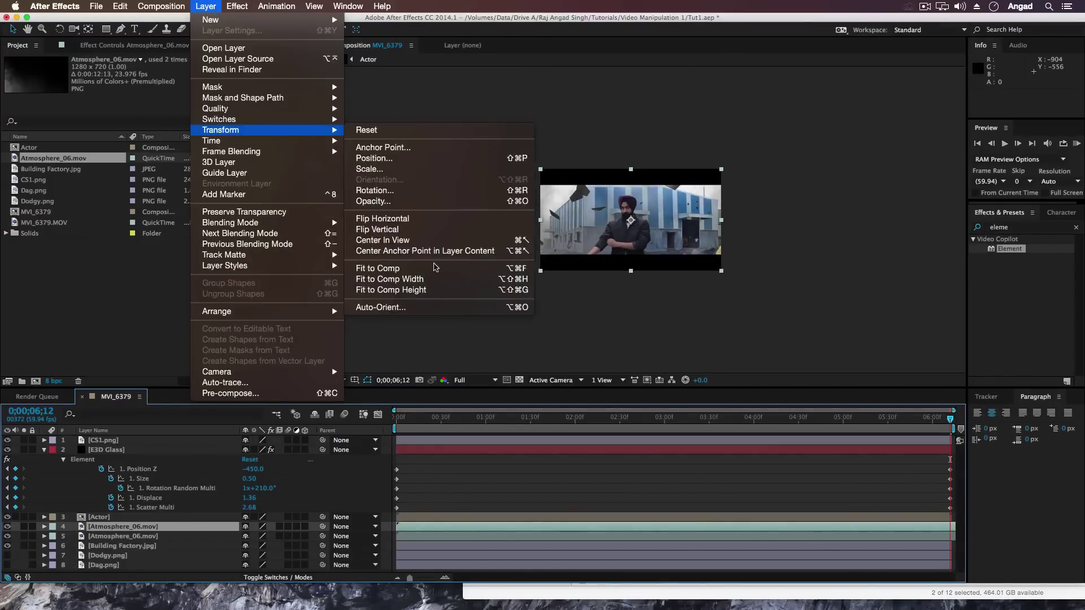
click(425, 220)
drag(721, 271, 828, 332)
drag(678, 226, 576, 156)
drag(901, 529, 405, 524)
Fit the composition in the viewer and preview the composite with the smoke.
click(339, 381)
click(345, 396)
key(KP_0)
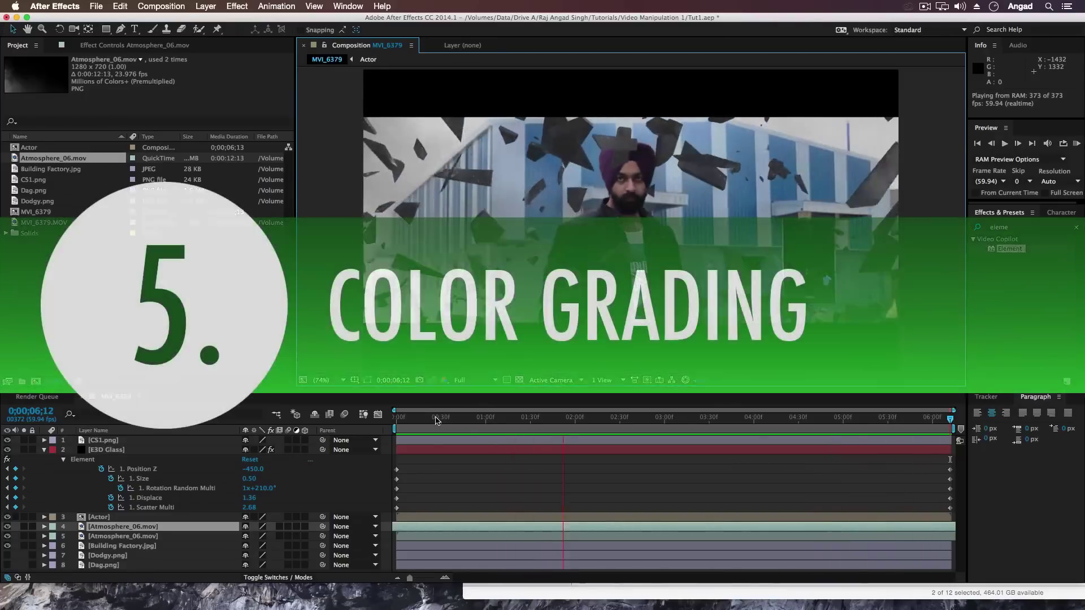
Add a new adjustment layer and place it above the E3D Glass layer.
click(44, 450)
right_click(61, 546)
mouse_move(105, 497)
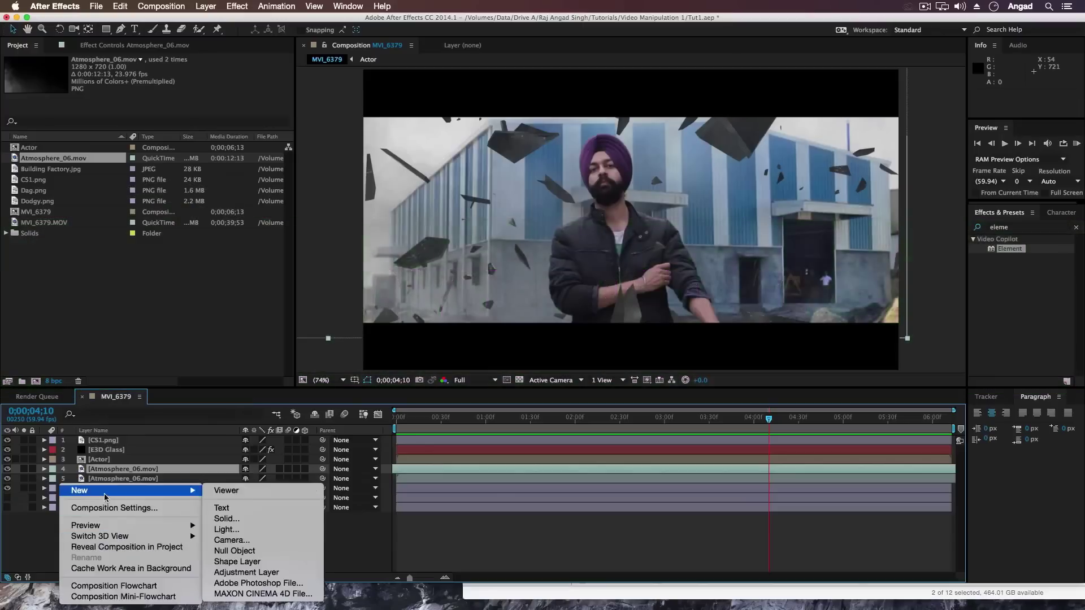
click(247, 572)
drag(105, 469, 108, 451)
Apply Magic Bullet Looks to the adjustment layer with the Mono Film Stock Sepiatone look.
click(1017, 227)
text(Looks)
drag(1025, 268, 713, 453)
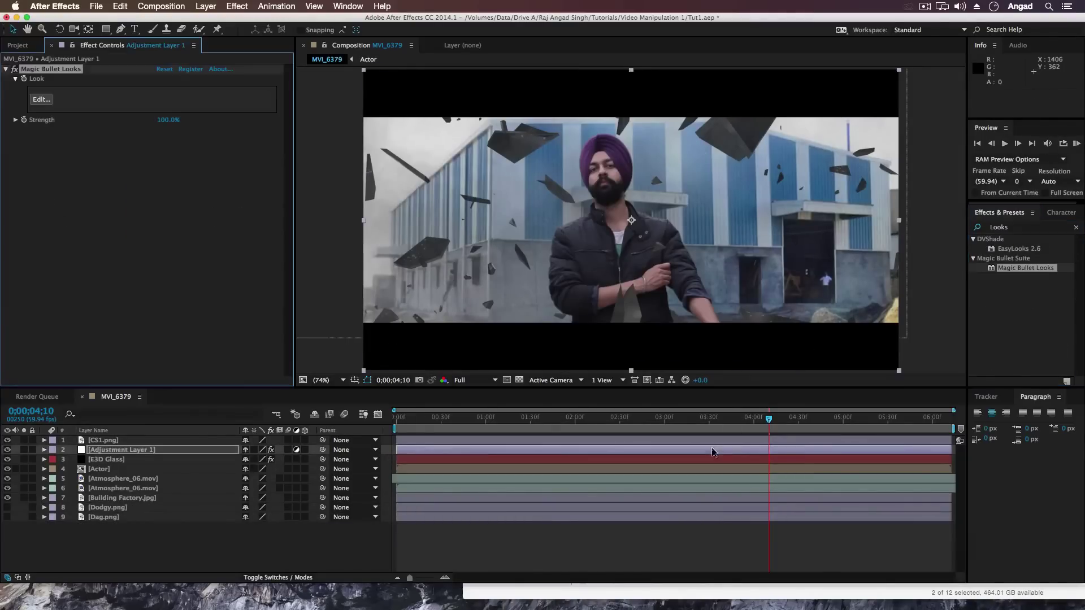
click(37, 100)
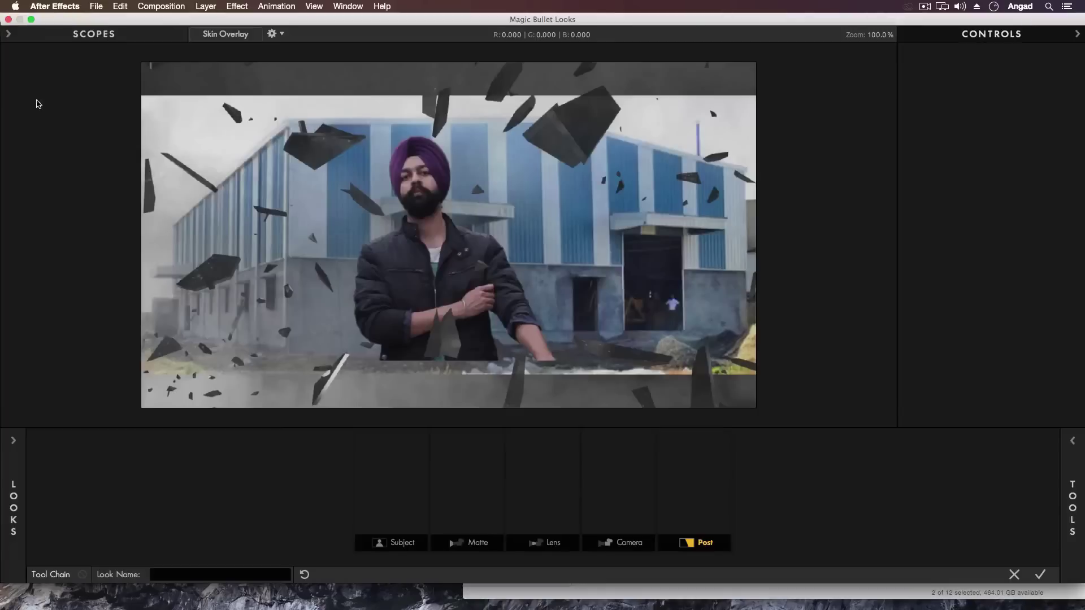
mouse_move(17, 516)
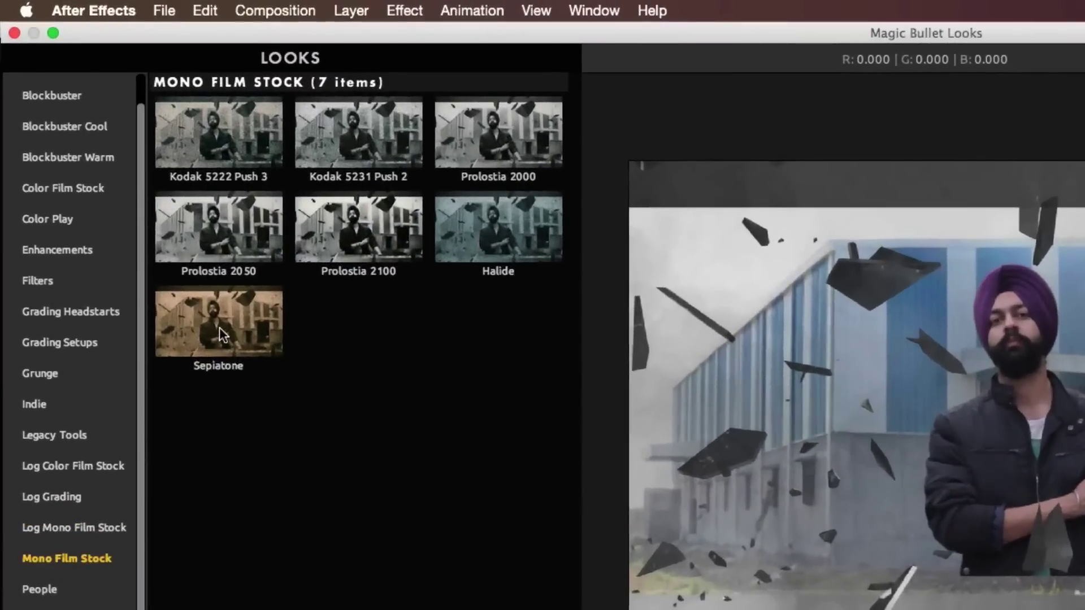
click(224, 334)
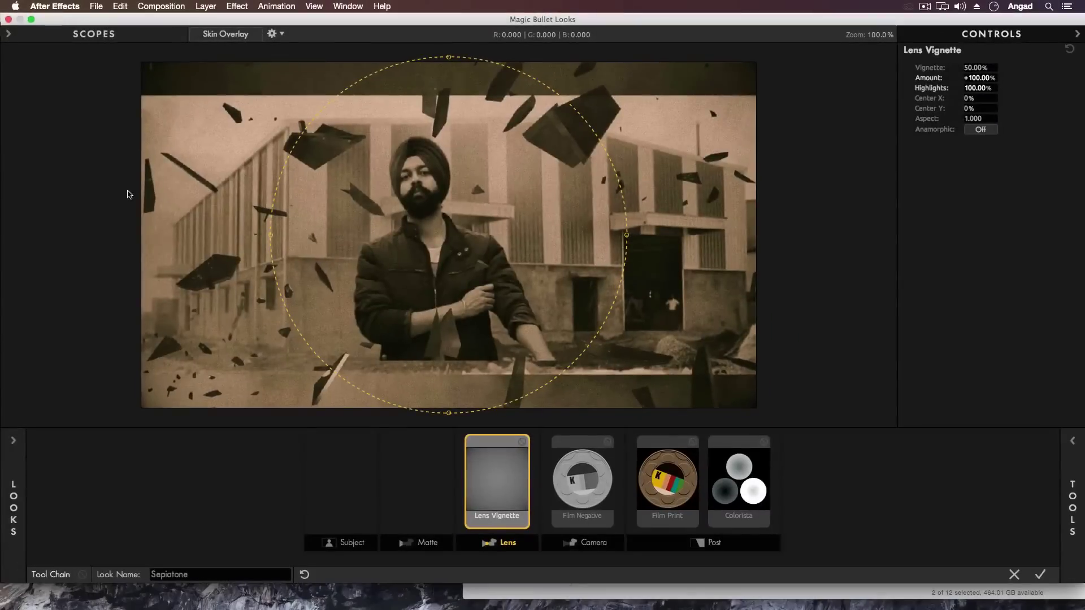
click(1040, 575)
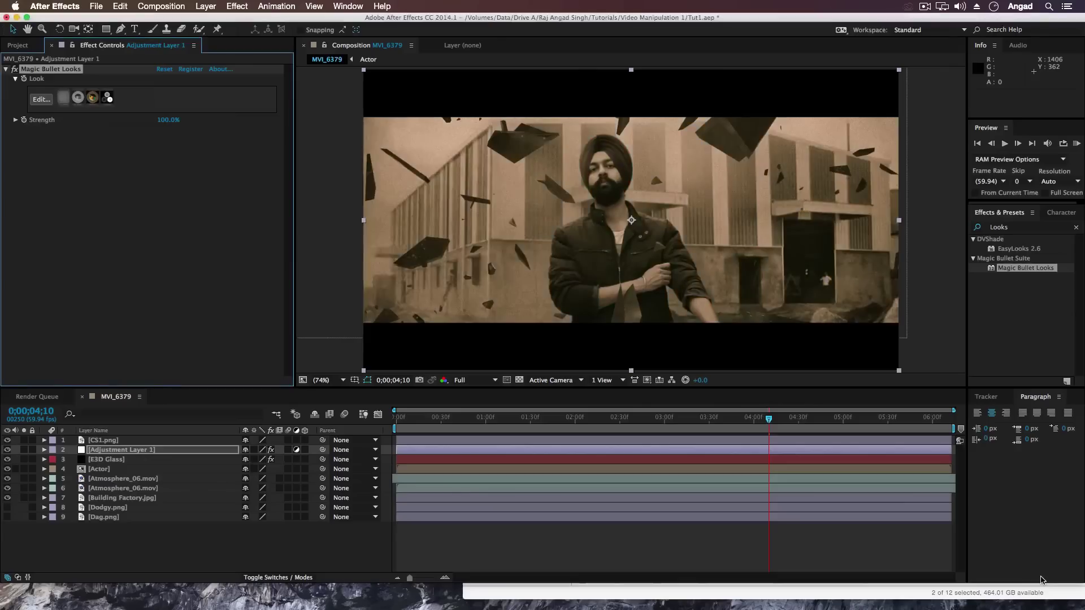
Create a new camera using the 50mm lens preset.
right_click(148, 484)
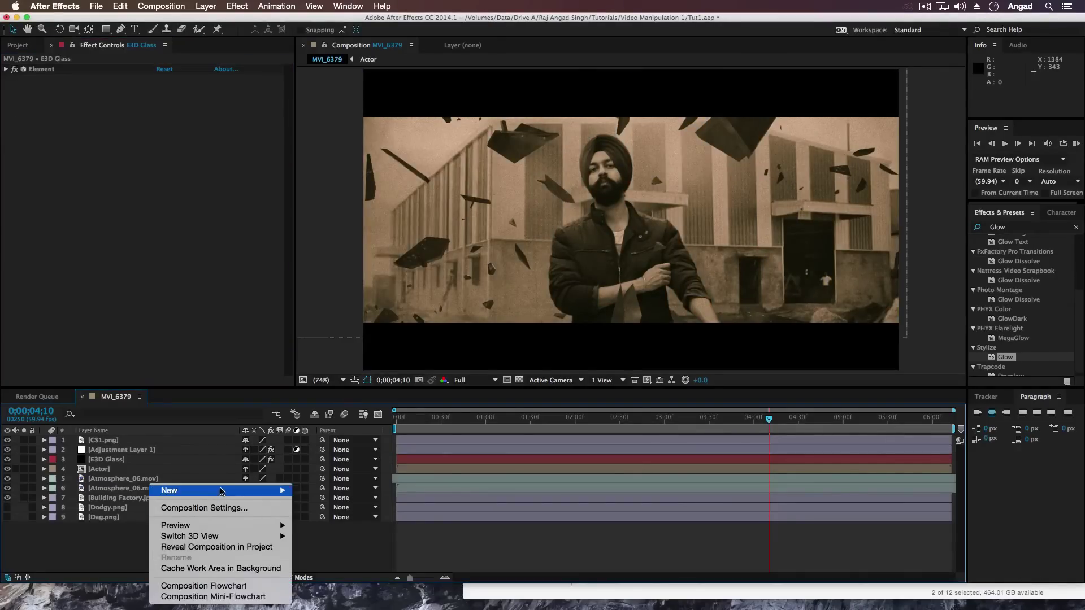
mouse_move(226, 490)
click(321, 540)
click(275, 123)
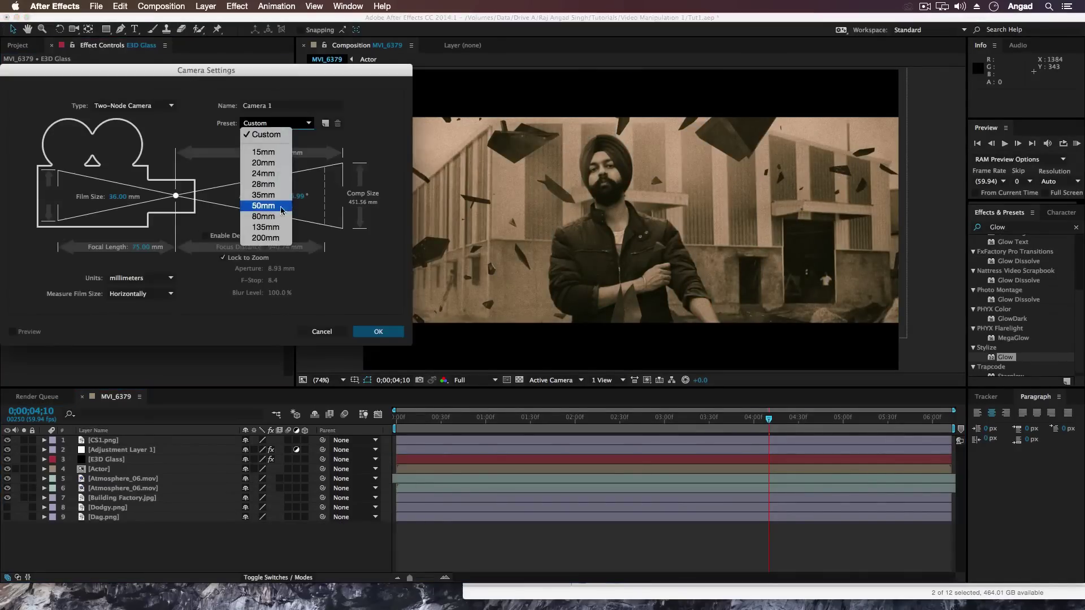
click(264, 206)
click(378, 331)
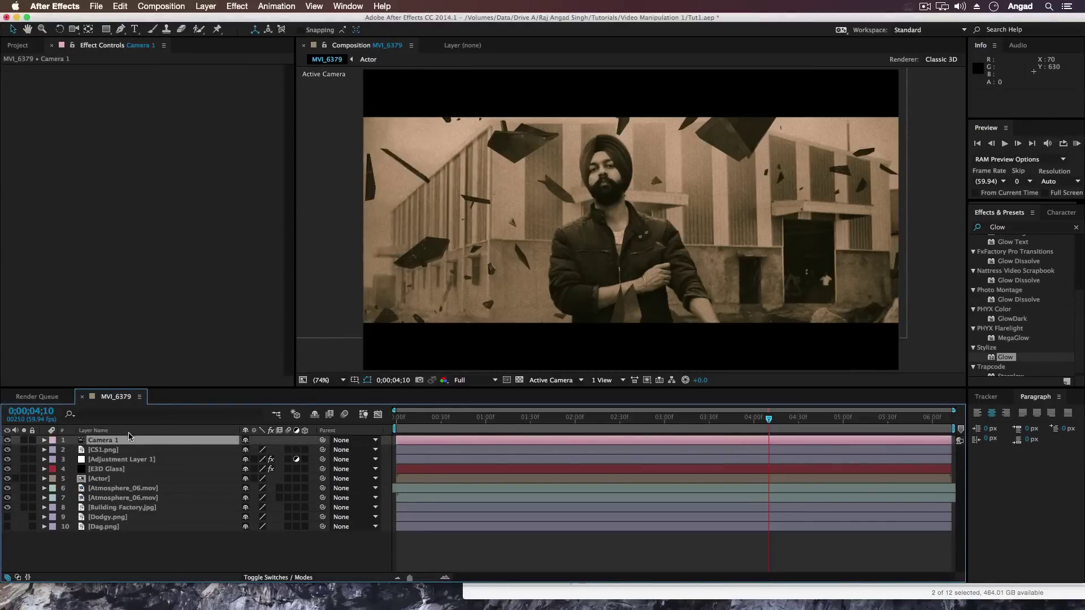
Turn on Camera 1's depth of field with aperture 100 and focus distance 1100, then save.
key(a)
key(a)
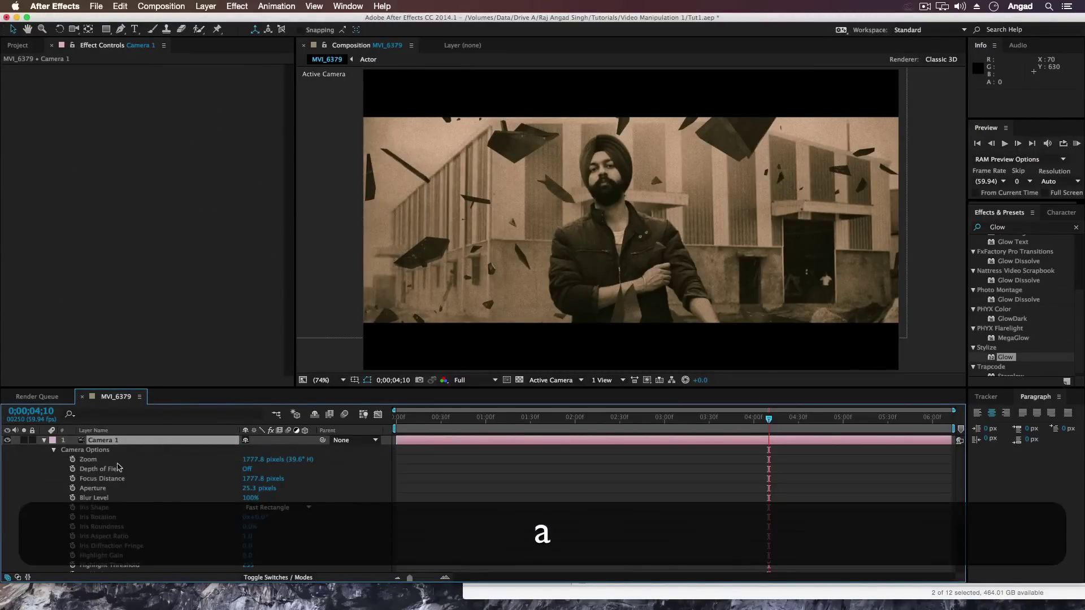
click(247, 470)
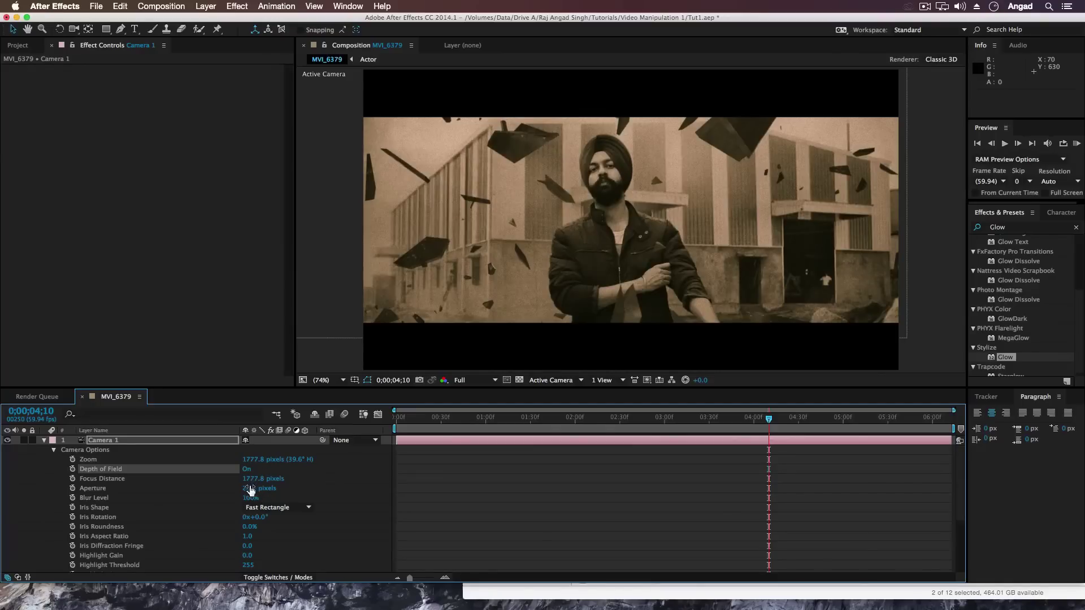
click(259, 488)
text(100)
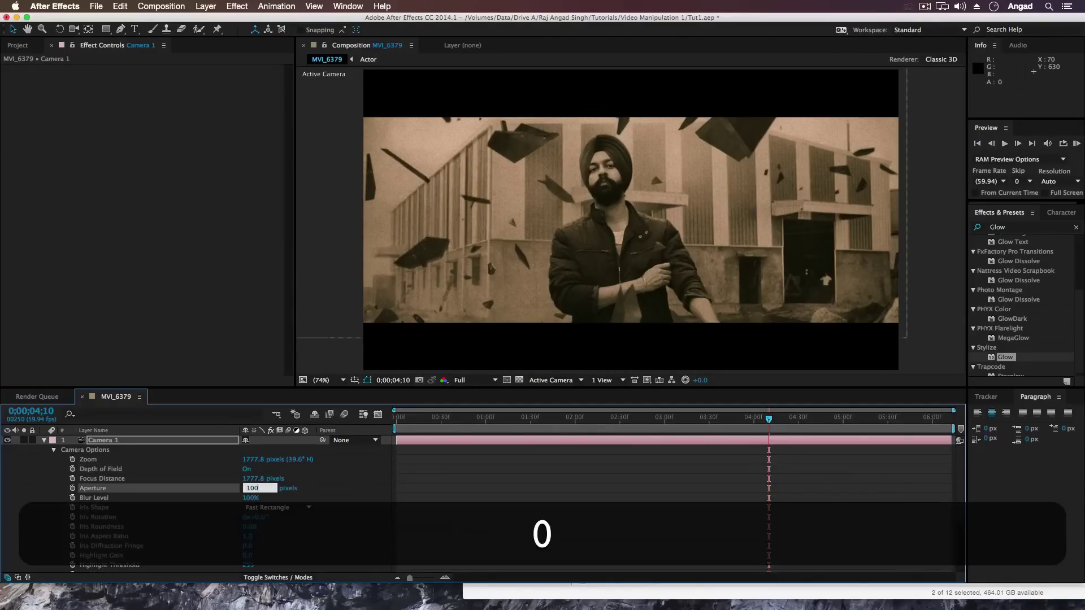
key(Return)
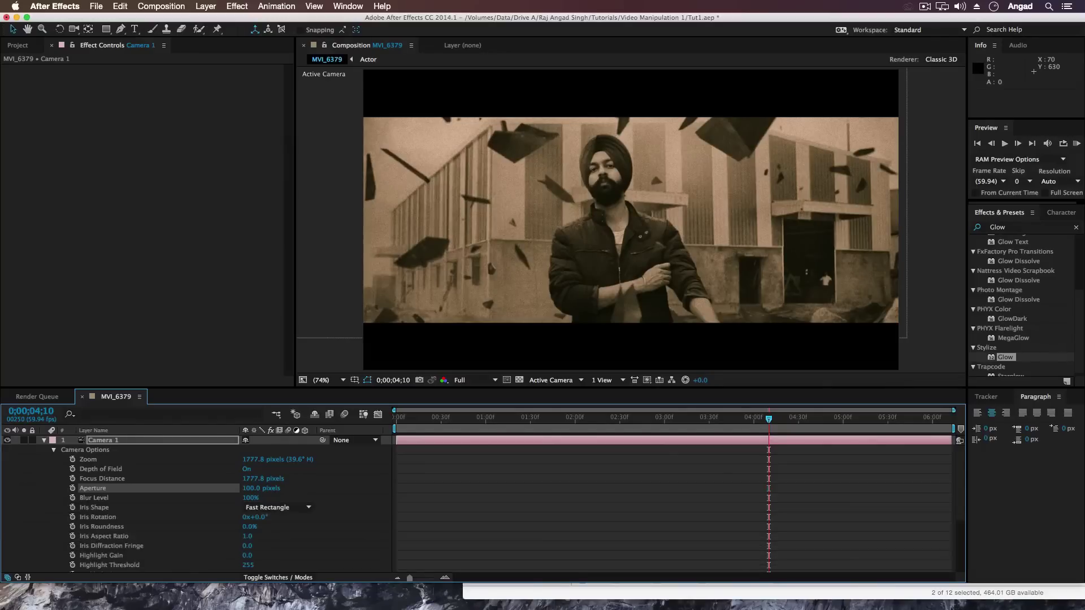
click(262, 478)
text(1100)
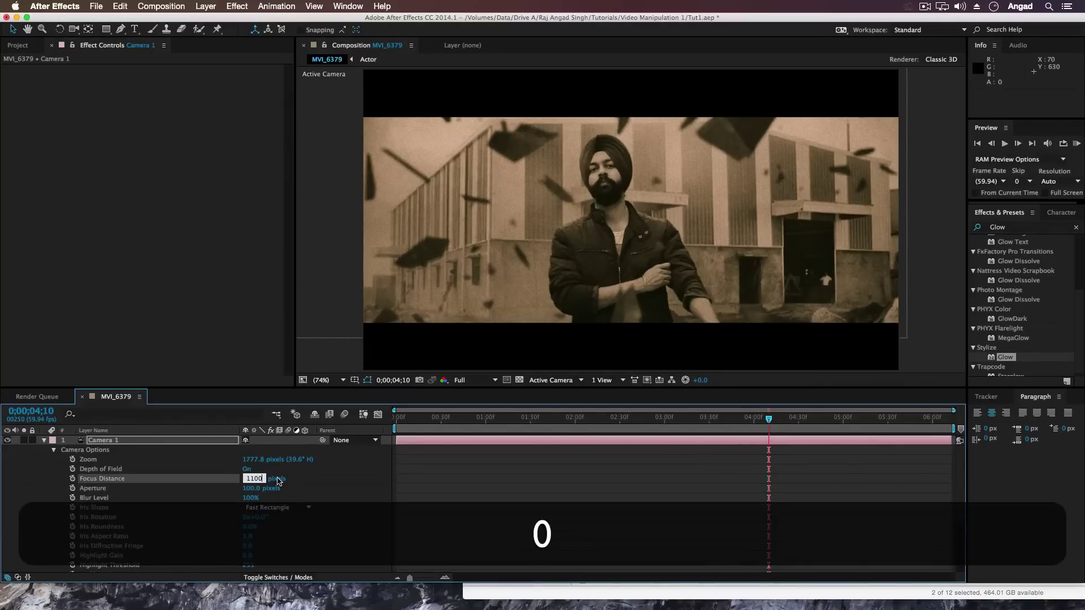
key(Return)
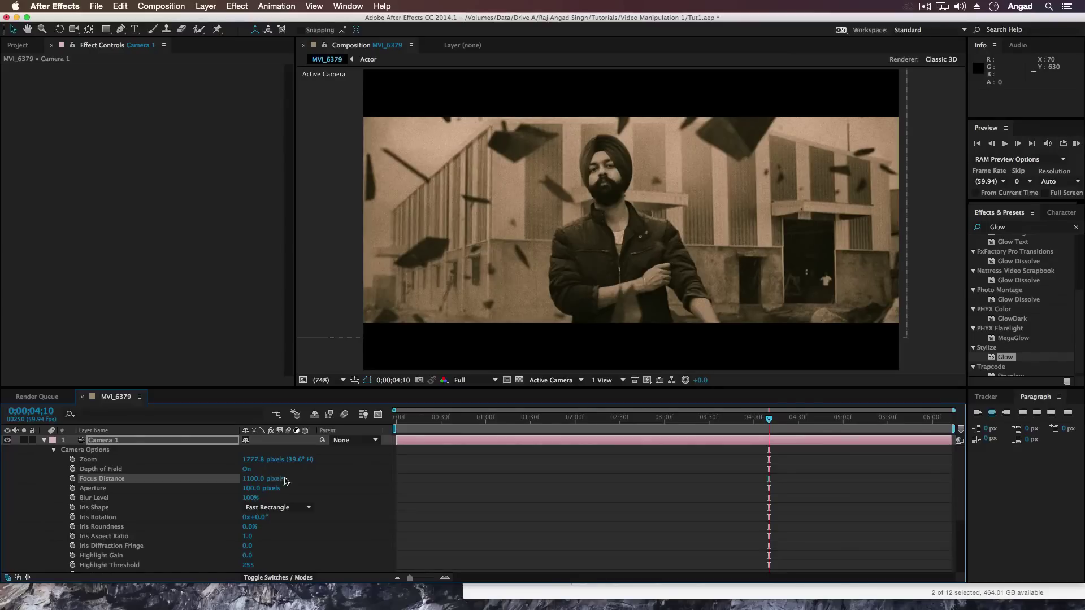
click(44, 440)
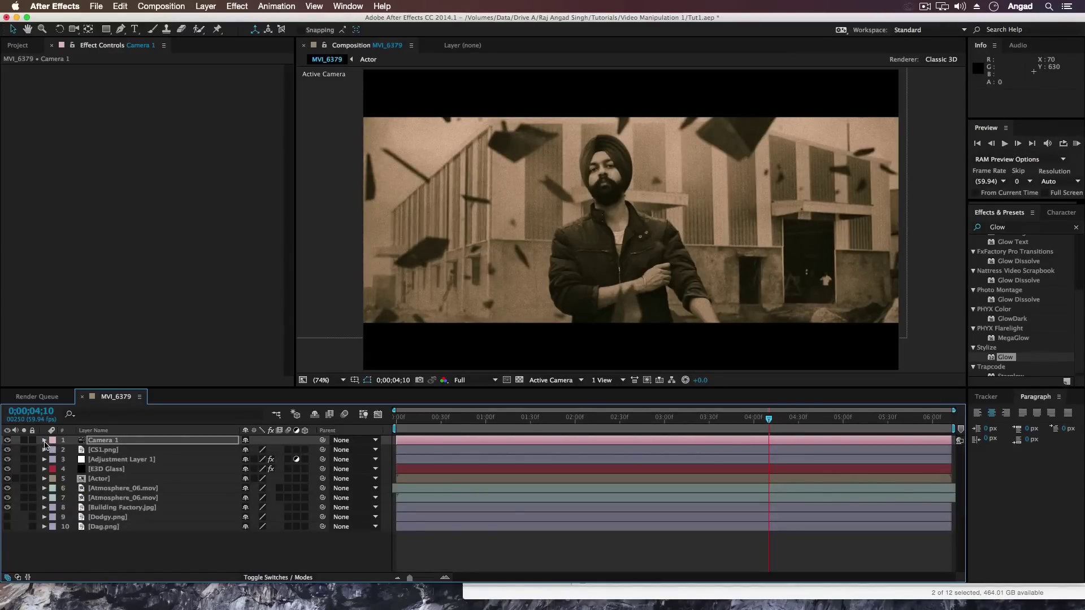
key(super+s)
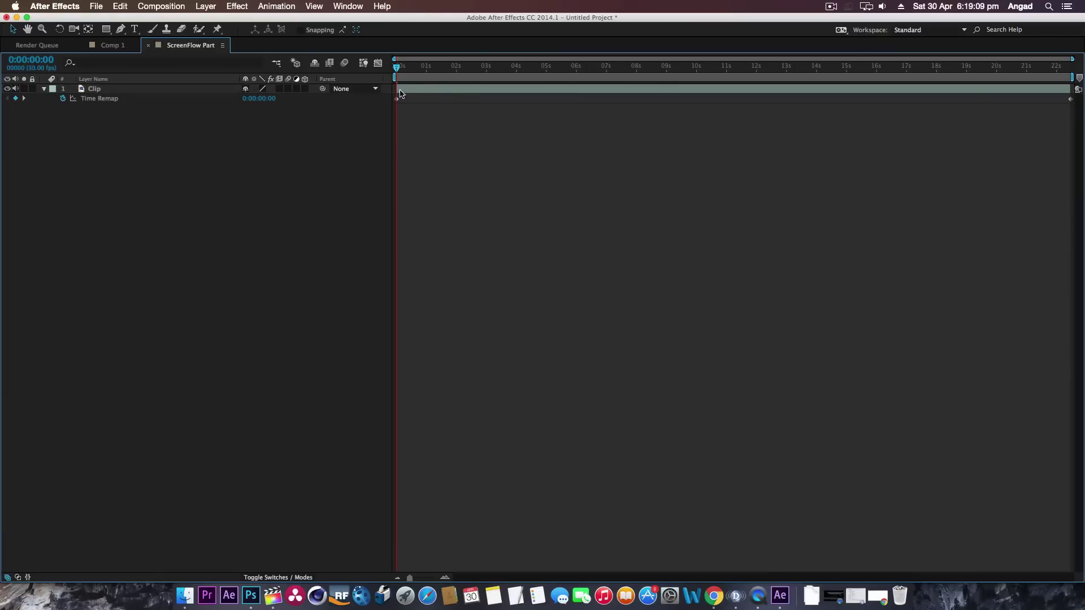
Key Time Remap on the Clip layer at 0:00:02:00 and 0:00:03:02, then fine-tune the second keyframe.
click(437, 68)
mouse_move(450, 70)
mouse_down()
mouse_move(479, 73)
mouse_move(457, 70)
mouse_up()
click(16, 99)
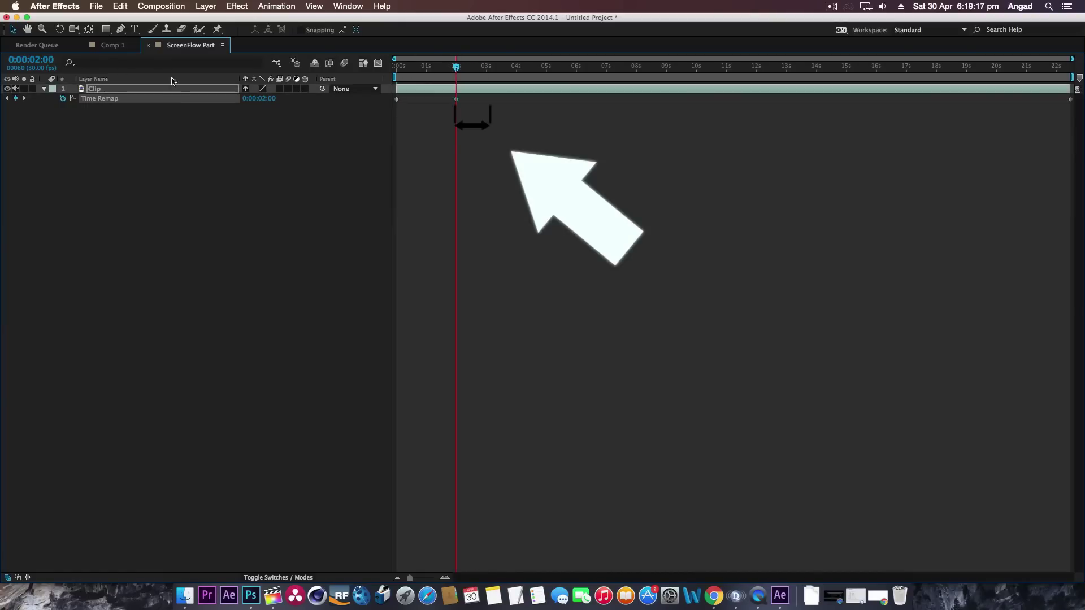
drag(458, 70, 490, 70)
click(15, 99)
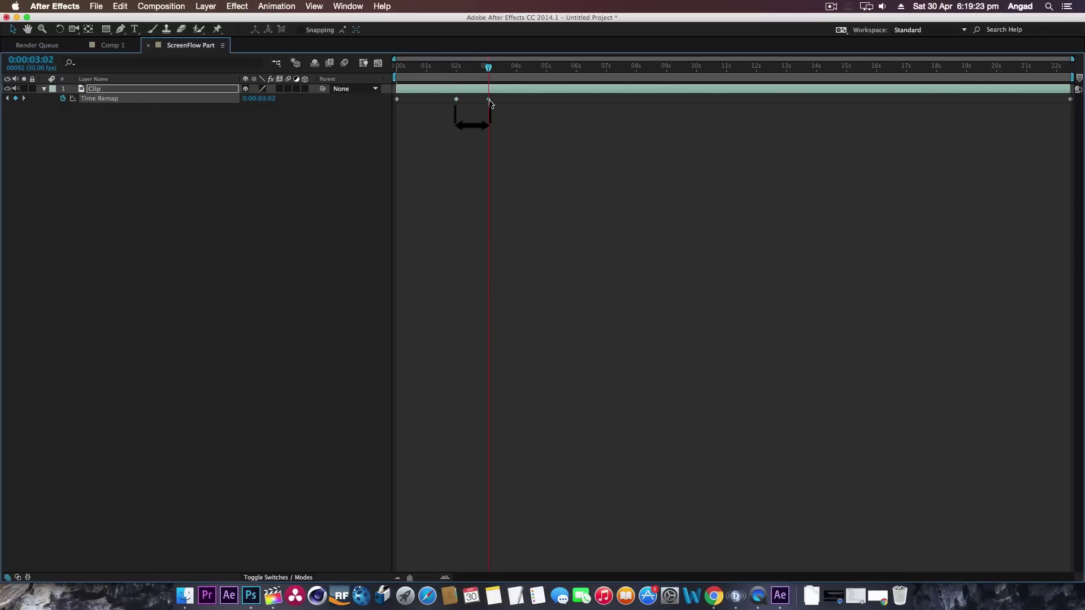
drag(489, 100, 603, 102)
drag(597, 103, 494, 110)
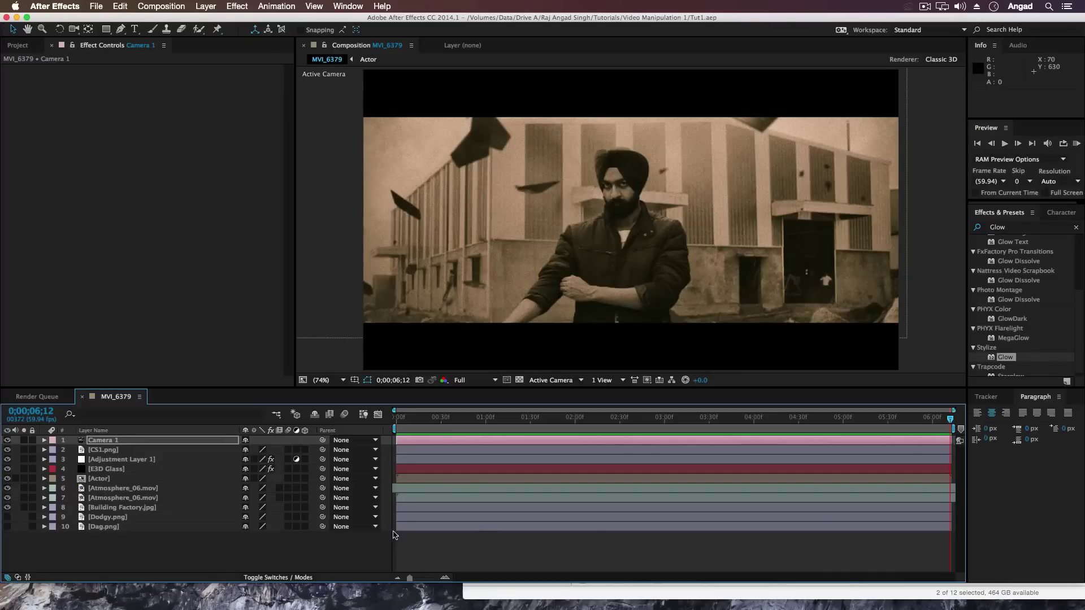
Pre-compose all ten layers into 'Final Shot' and enable Time Remapping on that layer.
drag(179, 564, 156, 446)
right_click(156, 446)
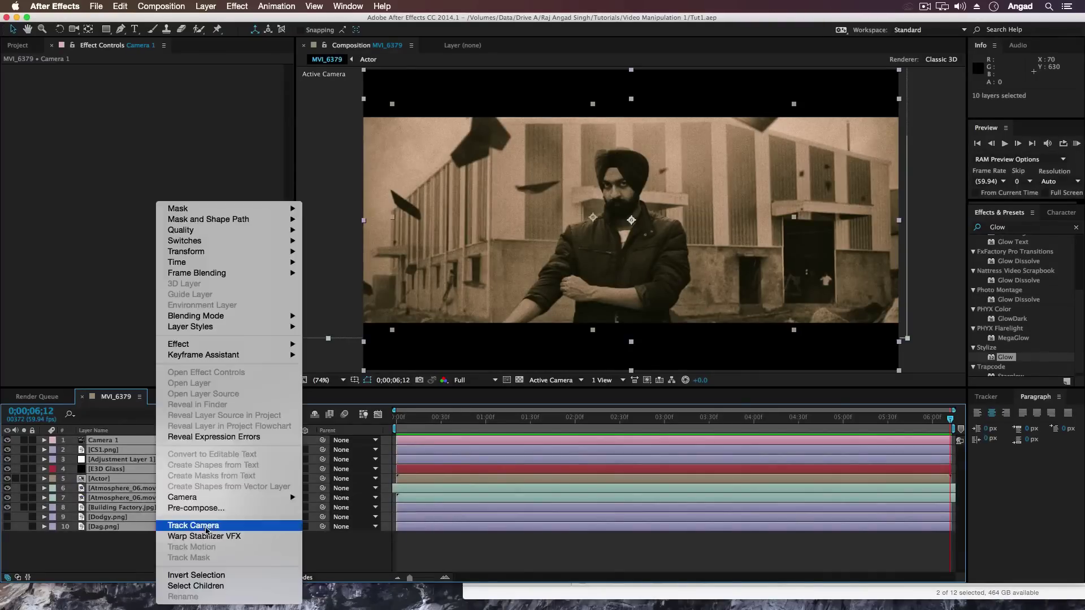
click(196, 509)
text(Final)
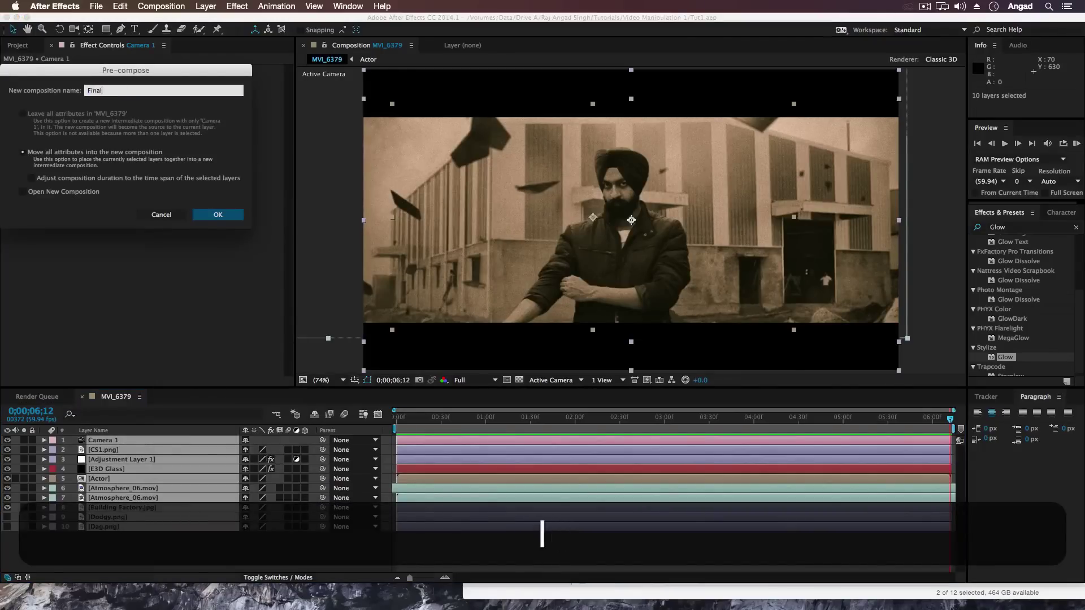
text( Shot)
key(Return)
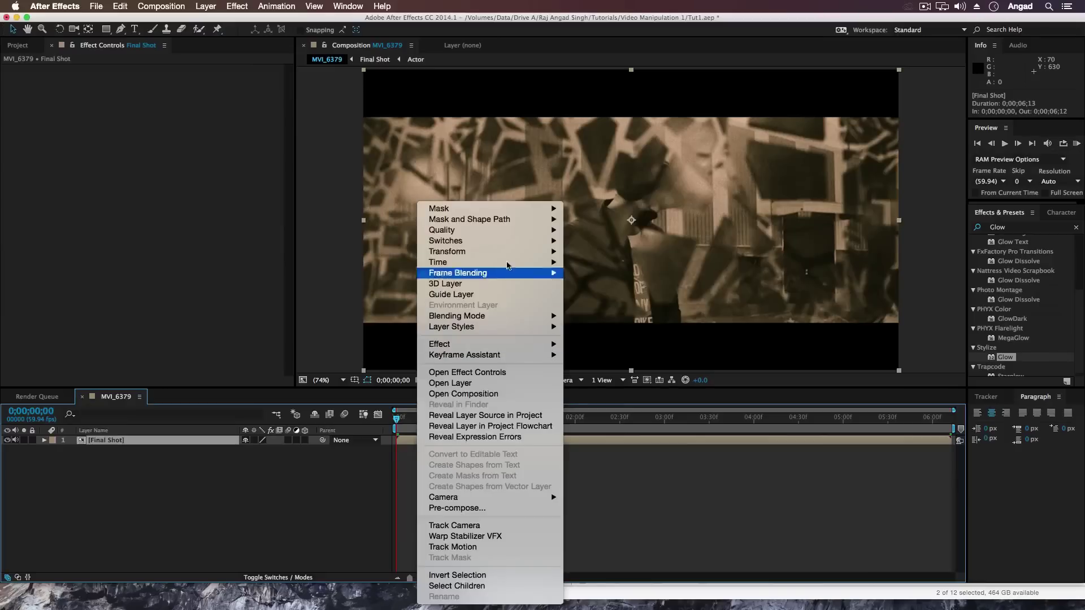
right_click(418, 271)
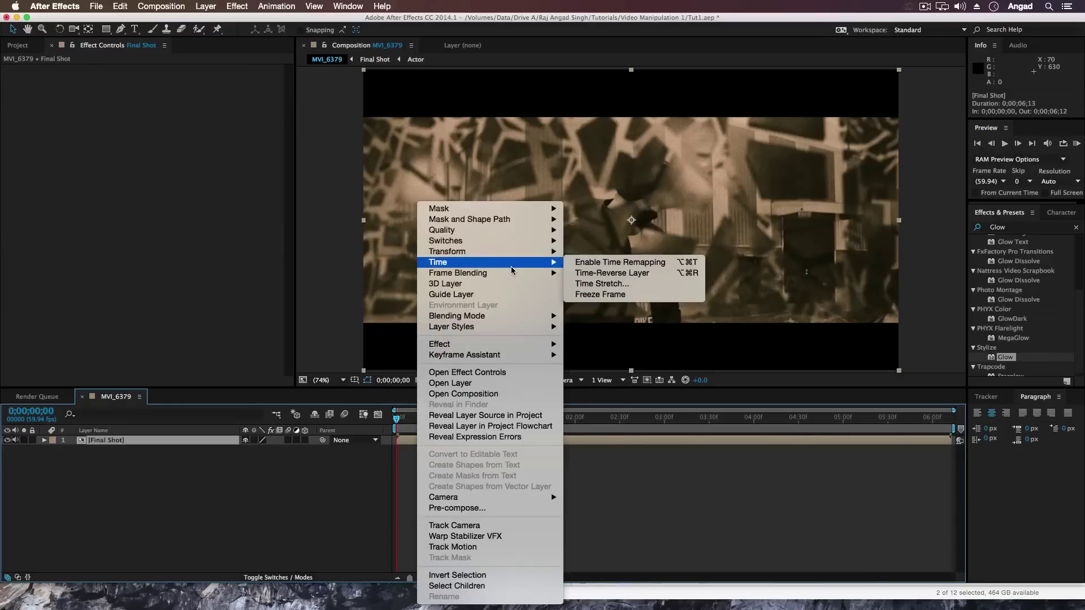
click(638, 266)
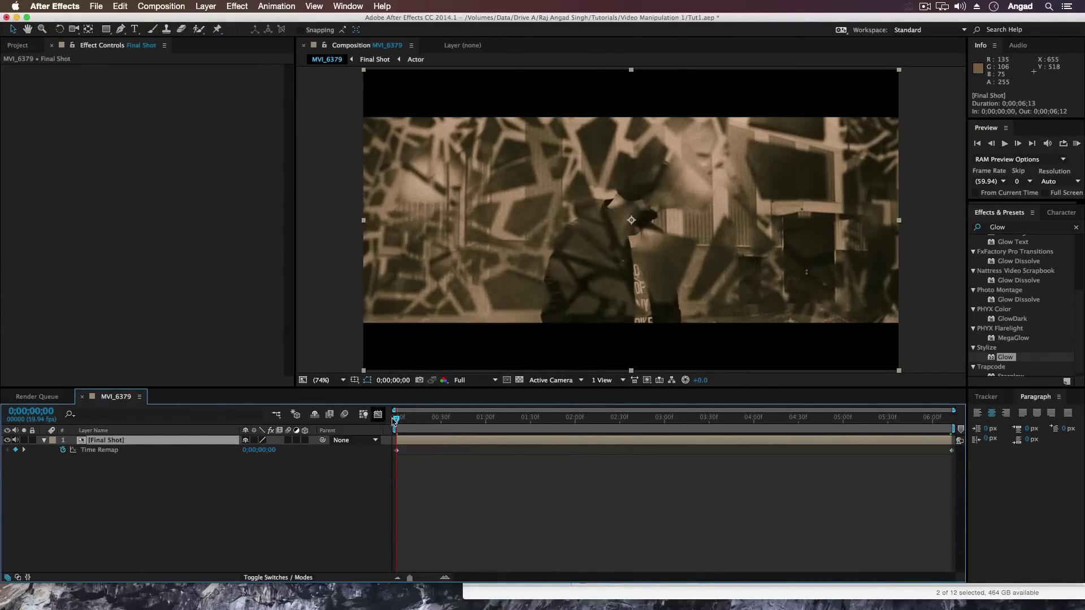
Add Time Remap keyframes near the start and at 0;00;01;22, pull the second earlier, and preview.
key(Page_Down)
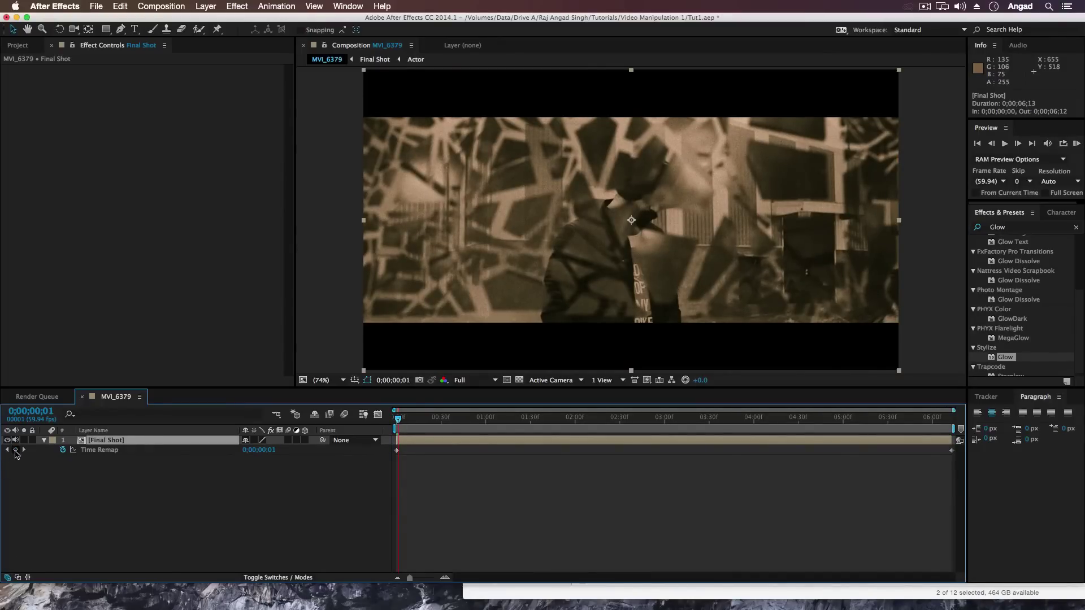
click(16, 450)
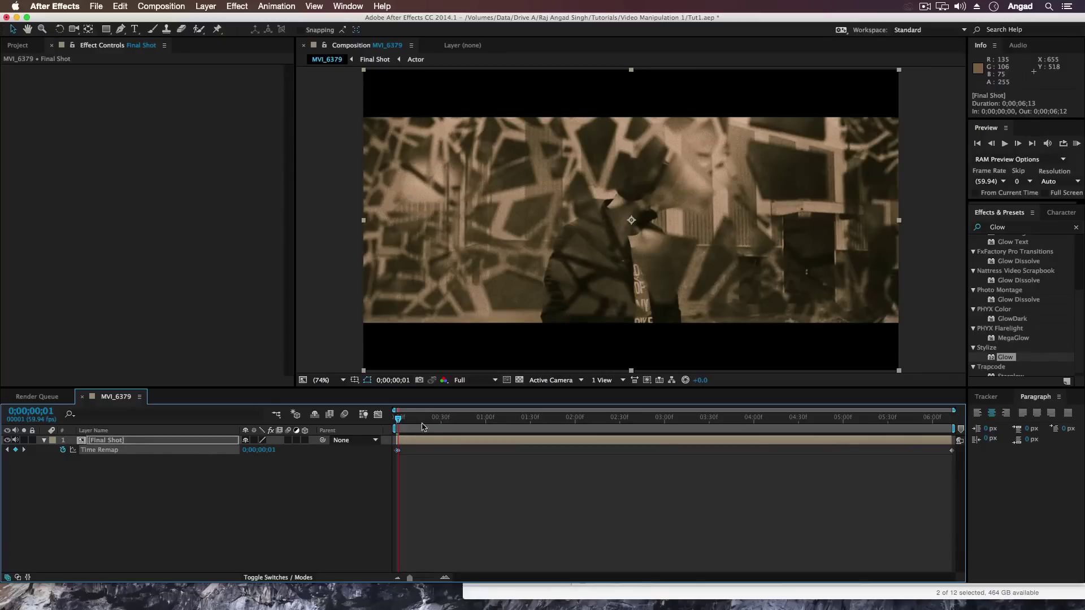
drag(395, 421, 520, 436)
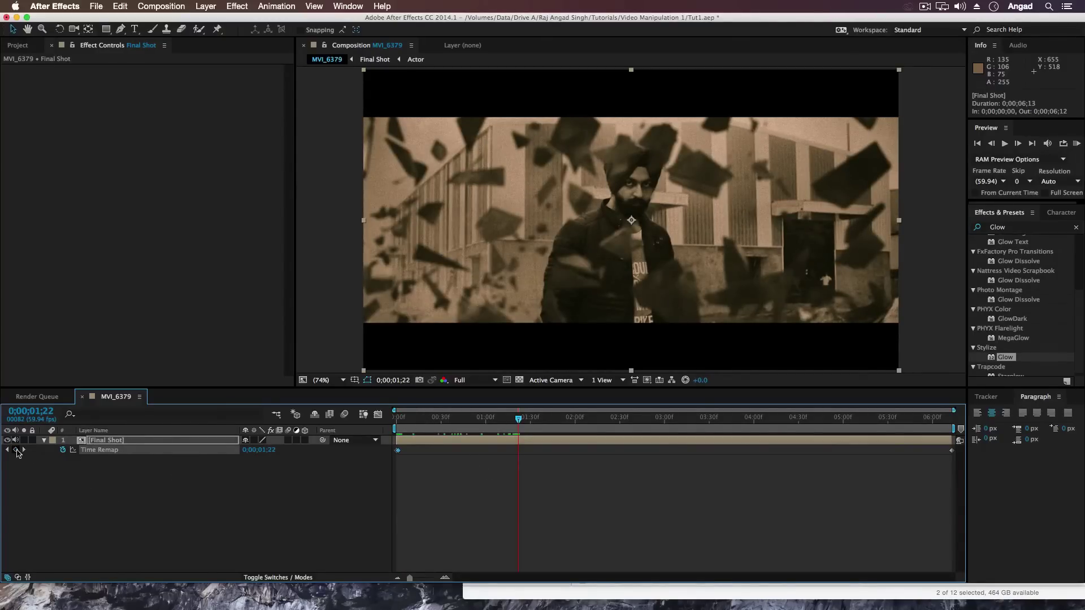
click(16, 450)
drag(519, 451, 416, 450)
click(442, 418)
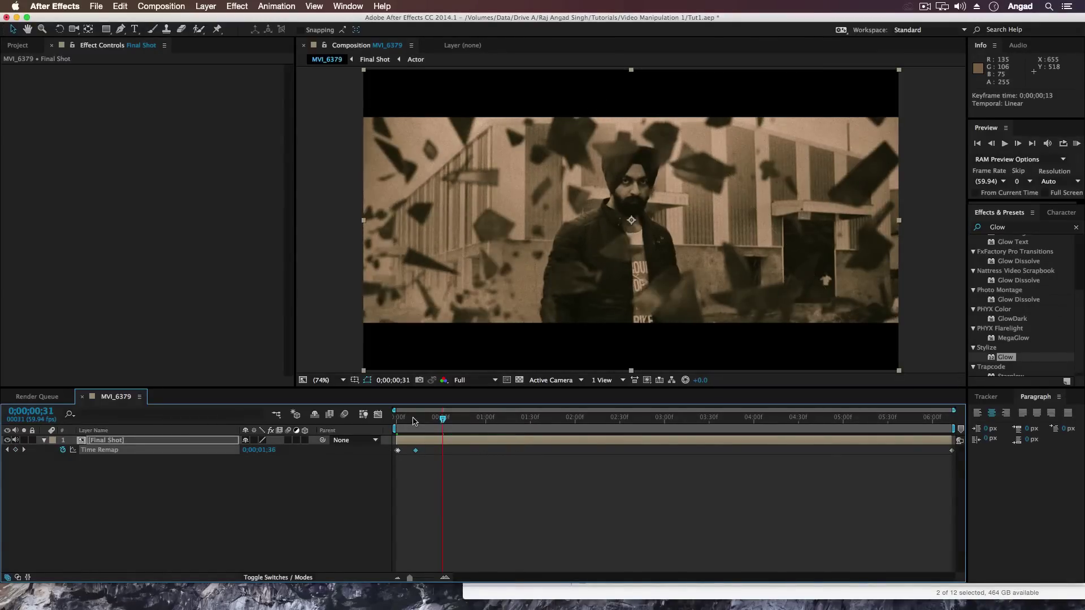
key(KP_0)
Add another Time Remap keyframe around 0;00;01;22, shift it later, and preview the retimed section.
drag(441, 411, 413, 419)
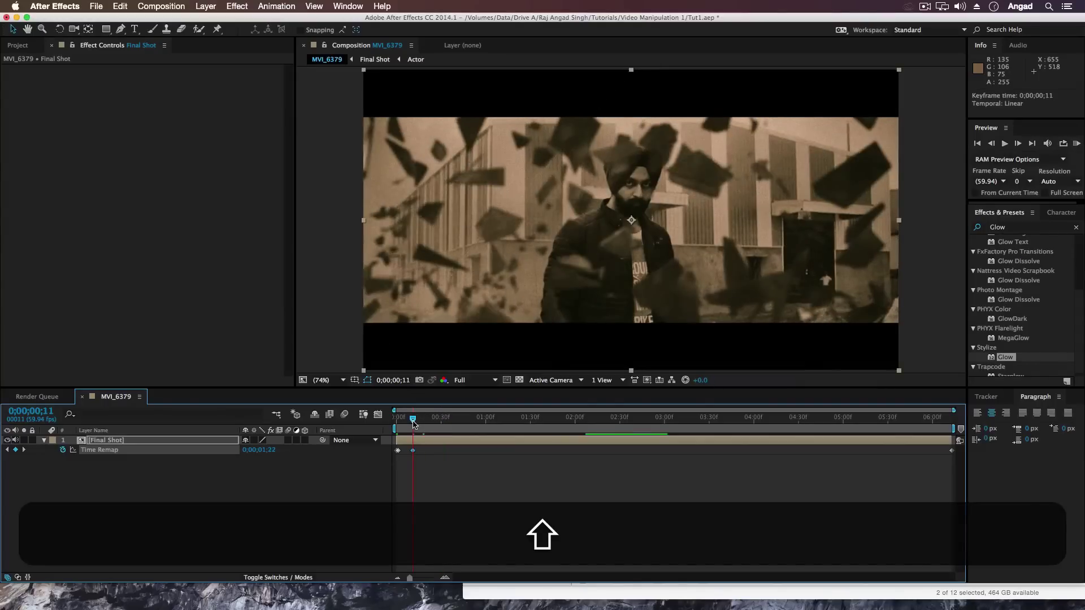
key(Page_Down)
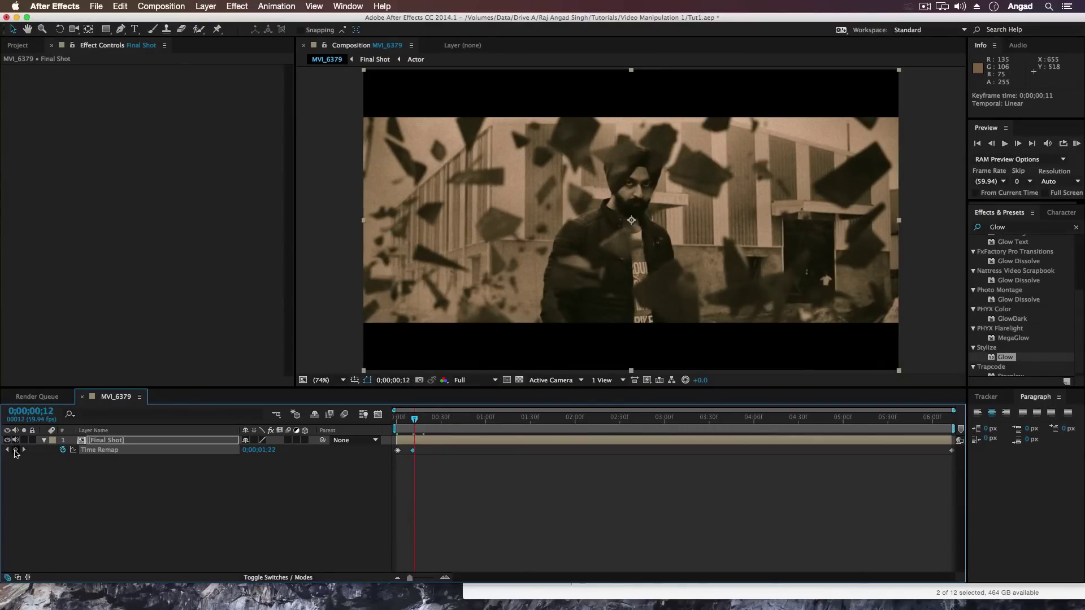
drag(416, 422, 458, 432)
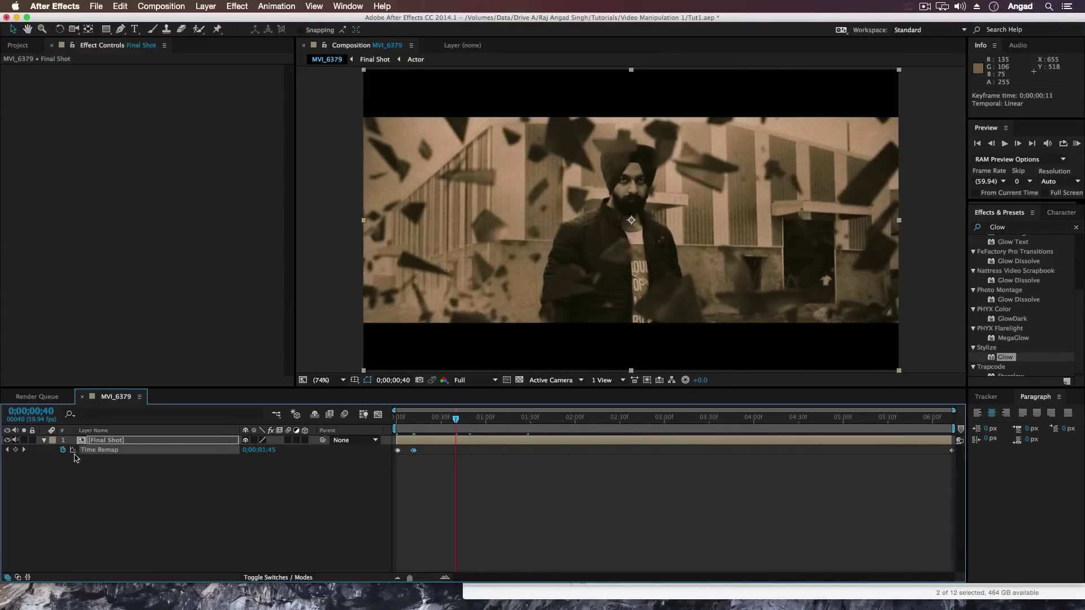
click(16, 451)
drag(456, 452, 496, 452)
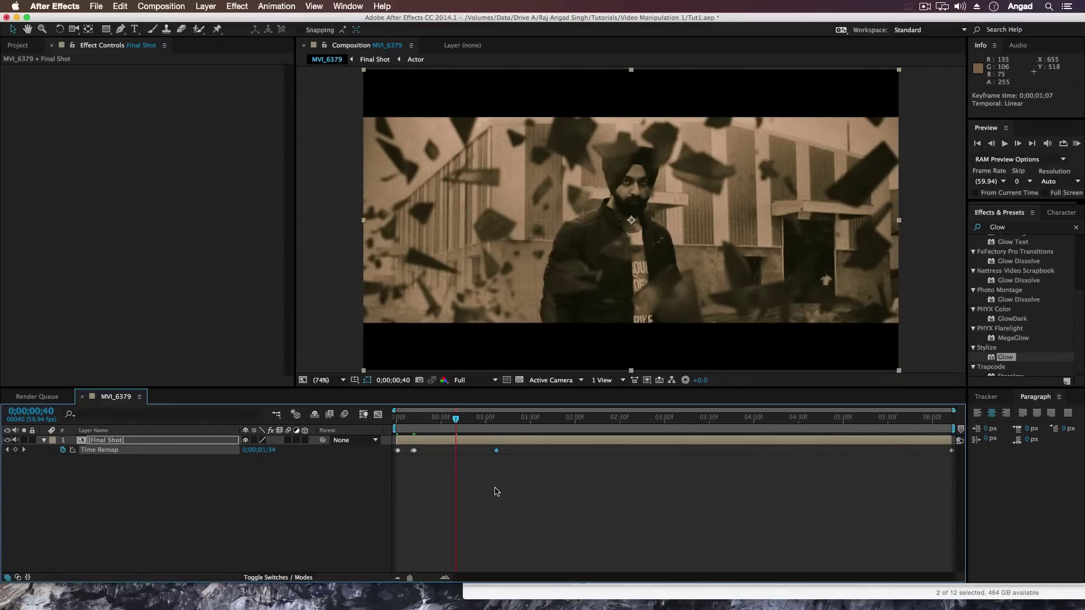
key(0)
drag(497, 450, 595, 451)
key(space)
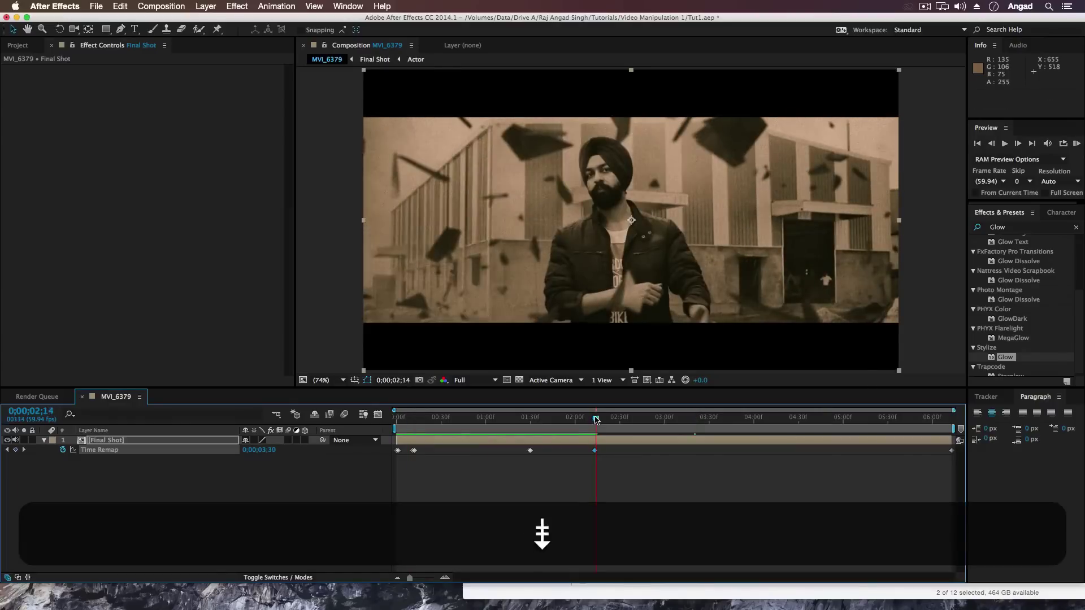
Add Time Remap keyframes near 02;58 and 04;23, stretch the last keyframe later, and preview the ramps.
key(super+v)
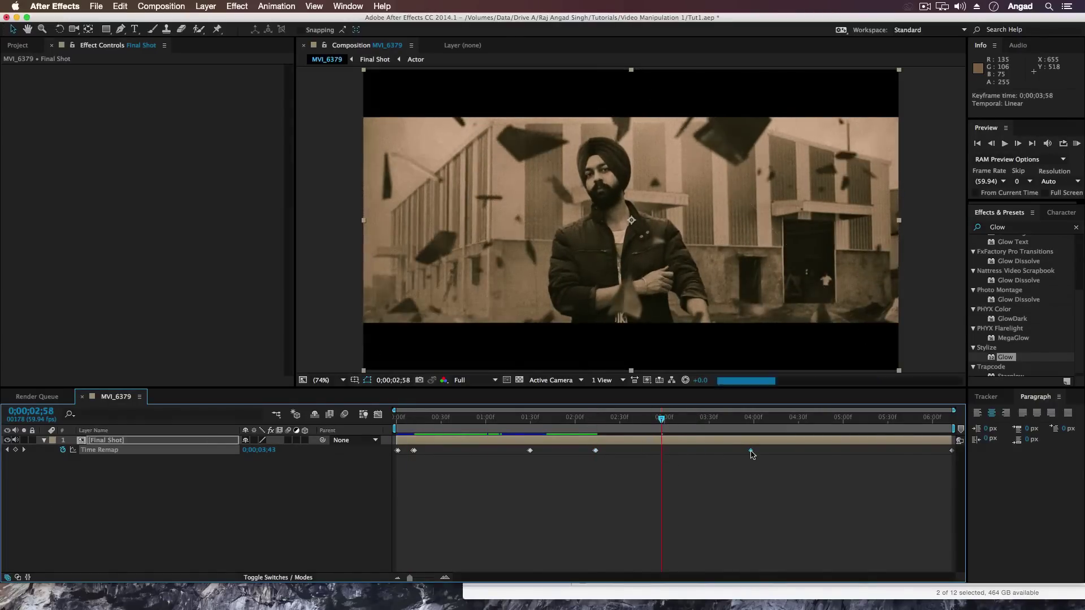
key(super+z)
key(super+v)
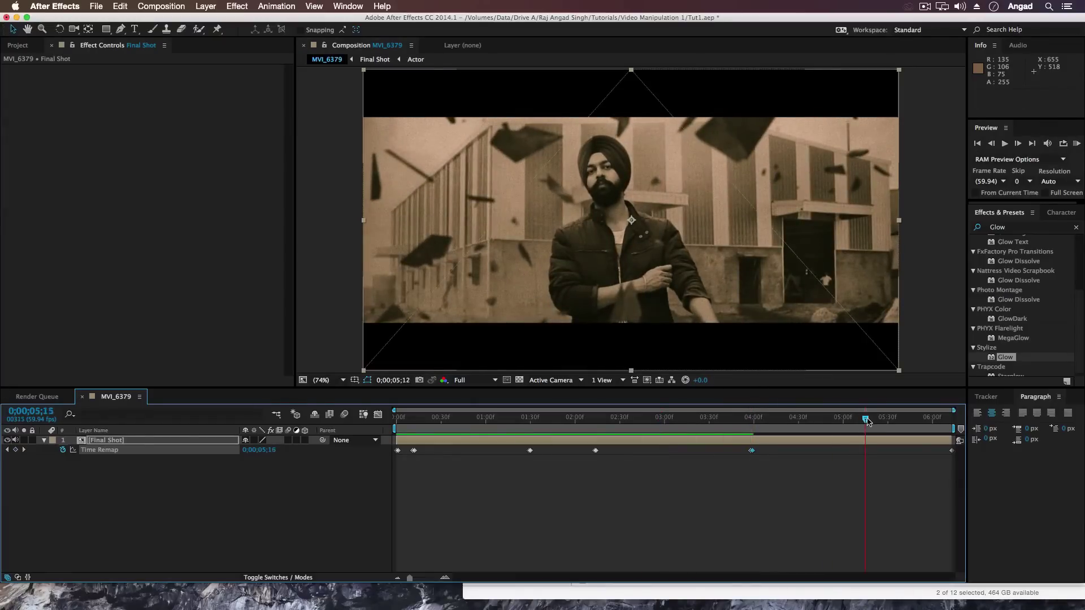
key(super+v)
drag(843, 450, 789, 450)
key(KP_0)
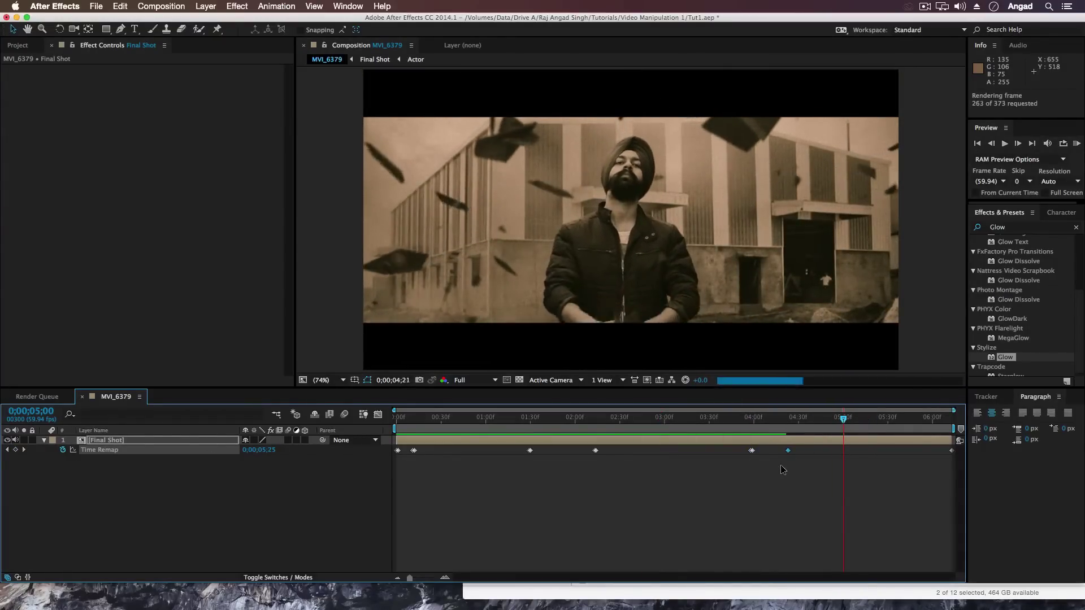
shift+click(788, 424)
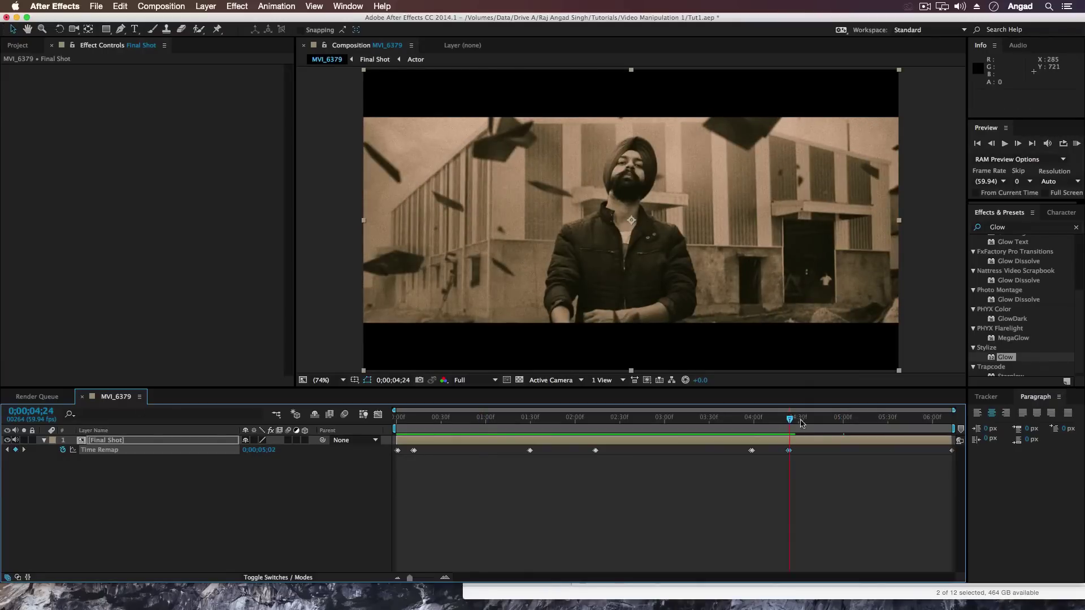
drag(789, 427, 851, 421)
drag(897, 450, 906, 451)
key(KP_0)
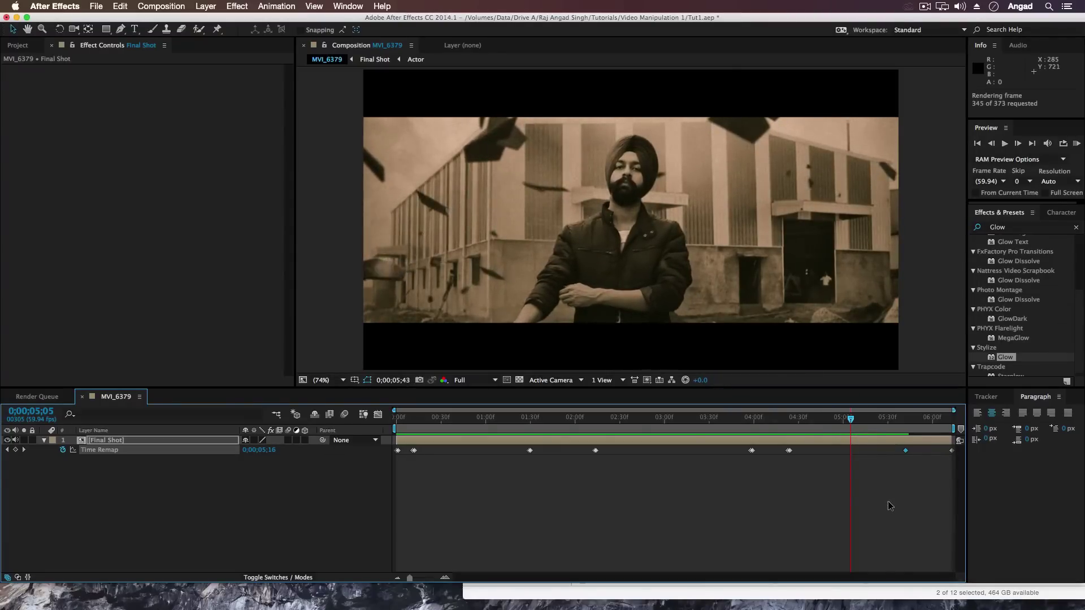
click(18, 45)
Drag the glass-breaking sound effect into the MVI_6379 timeline under Final Shot and preview.
click(38, 226)
drag(39, 228, 97, 502)
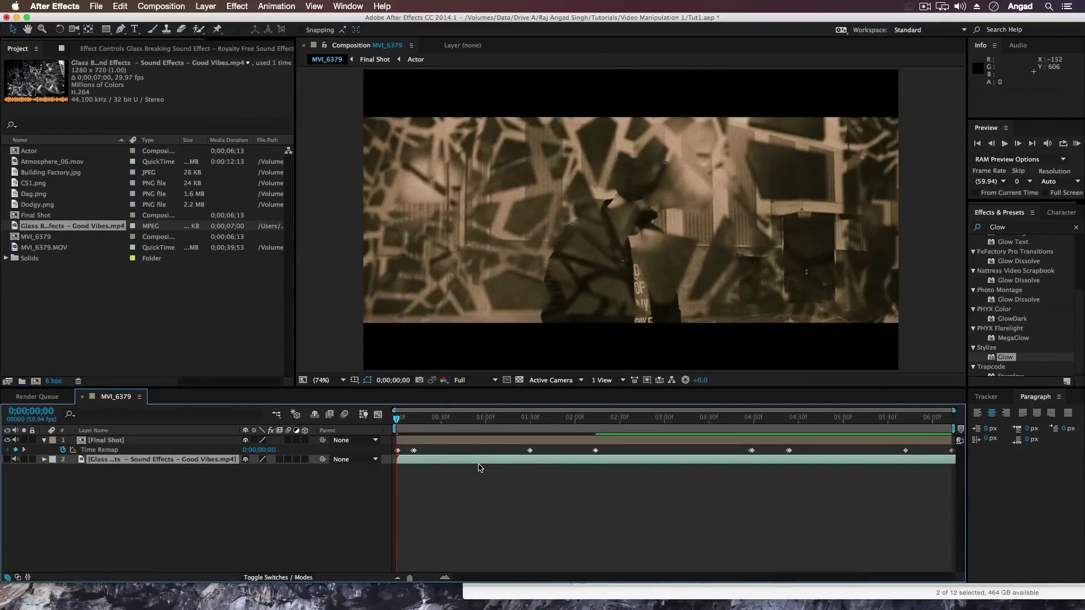
key(l)
key(l)
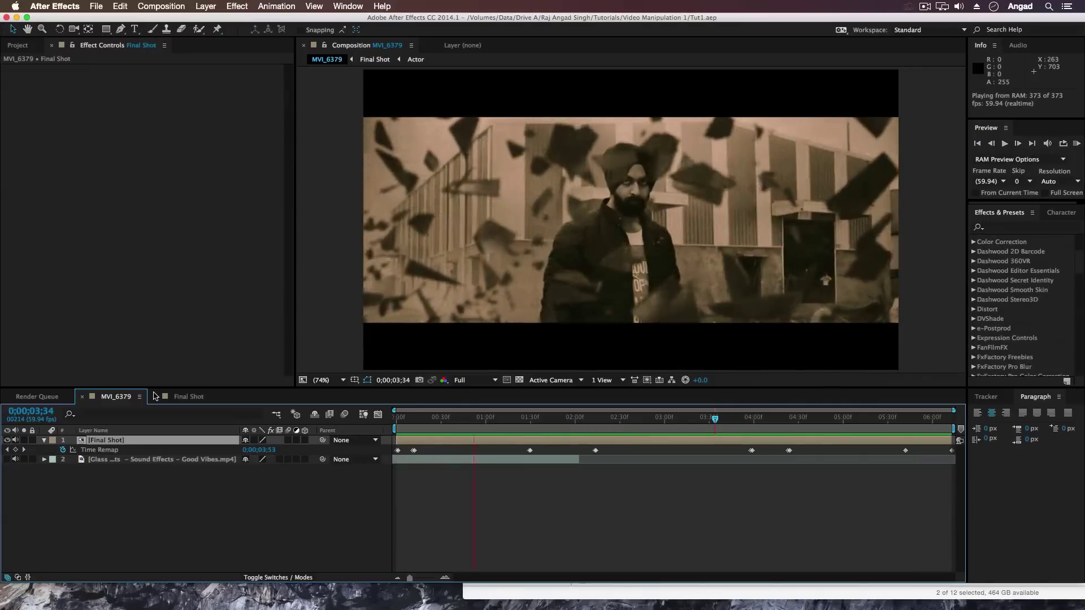